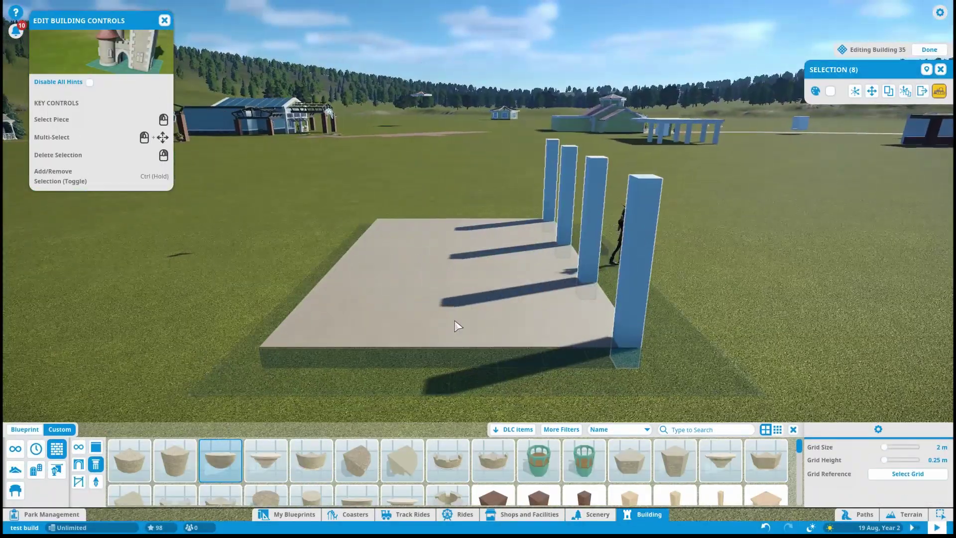
Finish moving the pillars and place shingled hip roof sections over them
{"action": "key", "text": "s"}
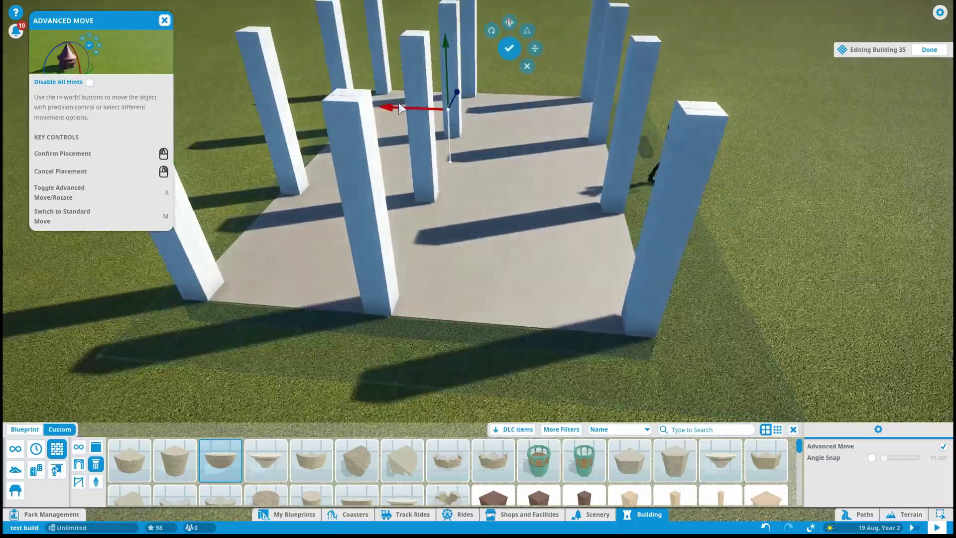
{"action": "key", "text": "Escape"}
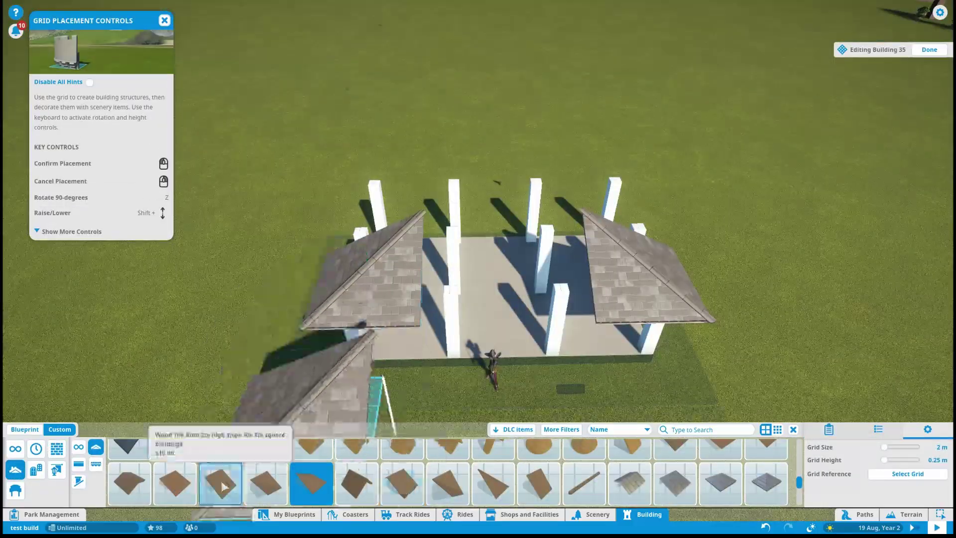
{"action": "left_click", "coordinate": [220, 483]}
{"action": "key", "text": "e"}
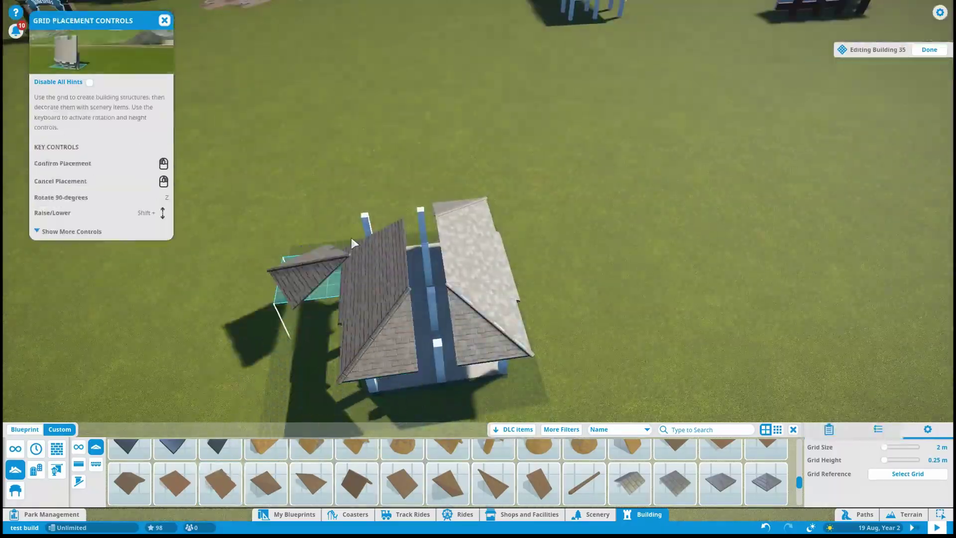
{"action": "key", "text": "e"}
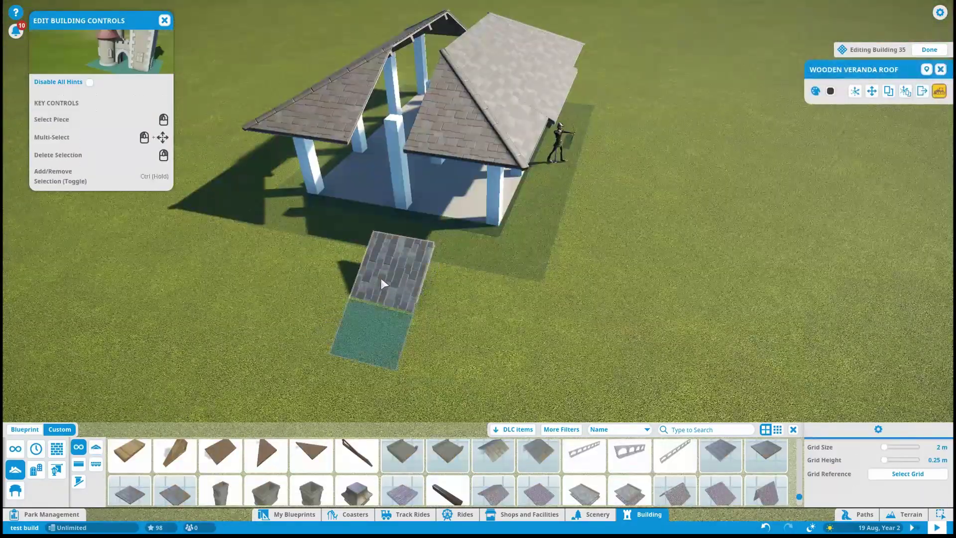
{"action": "scroll", "coordinate": [508, 315], "scroll_direction": "up", "scroll_amount": 5}
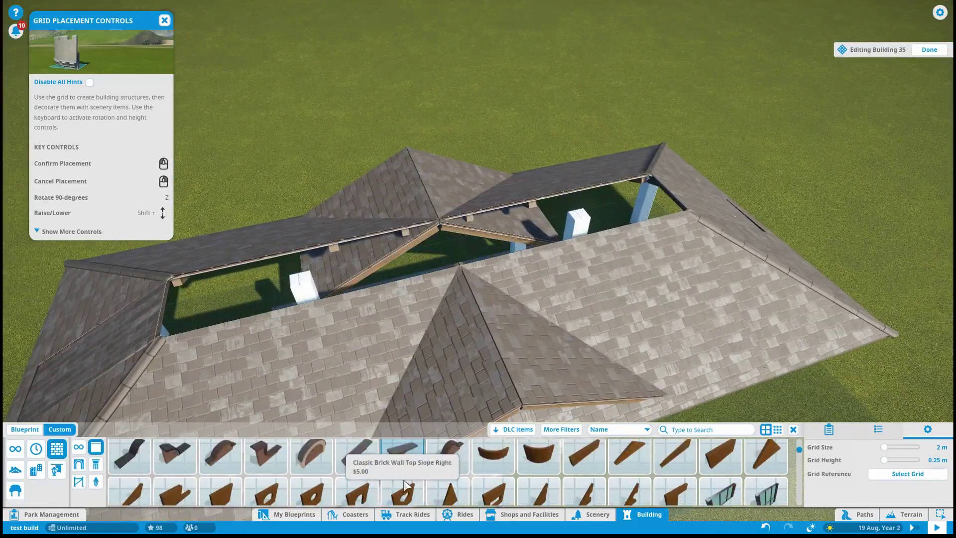
Place a square of Painted Wood Plank Wall 1m walls in the roof's open centre
{"action": "scroll", "coordinate": [404, 485], "scroll_direction": "down", "scroll_amount": 5}
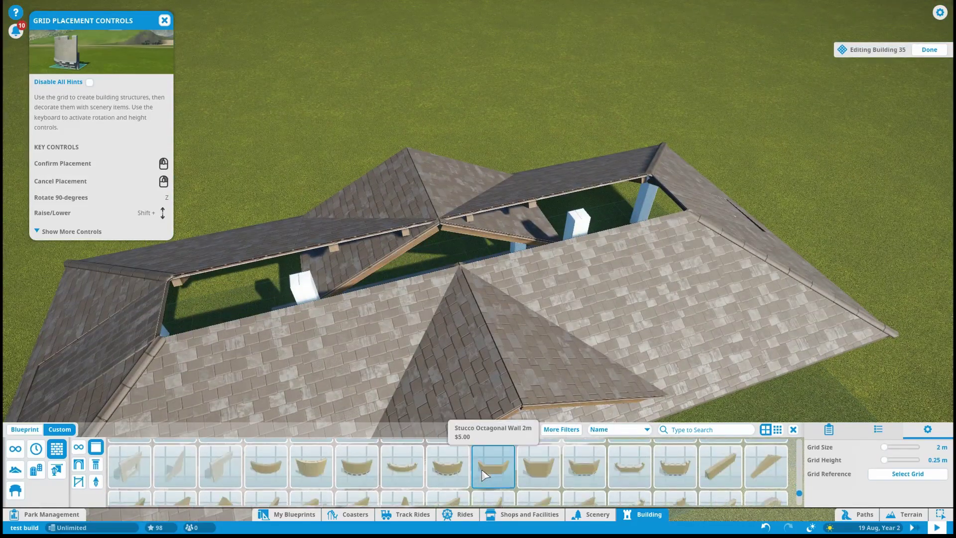
{"action": "scroll", "coordinate": [485, 476], "scroll_direction": "down", "scroll_amount": 6}
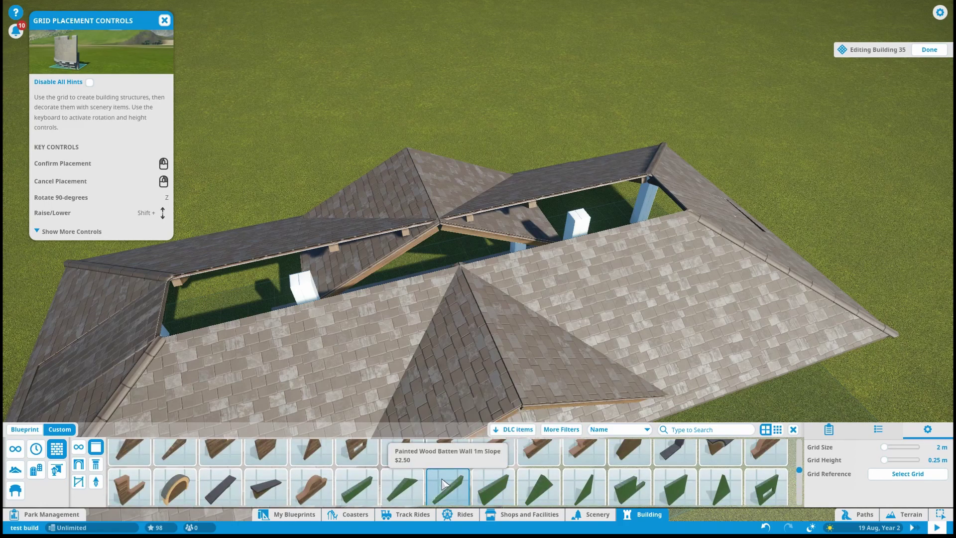
{"action": "scroll", "coordinate": [355, 470], "scroll_direction": "down", "scroll_amount": 5}
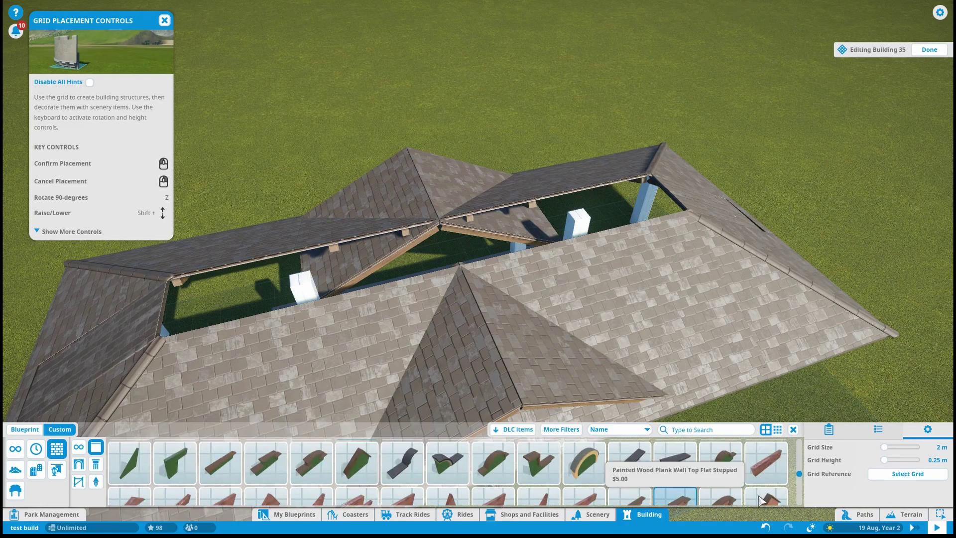
{"action": "scroll", "coordinate": [448, 346], "scroll_direction": "up", "scroll_amount": 5}
{"action": "scroll", "coordinate": [478, 293], "scroll_direction": "down", "scroll_amount": 5}
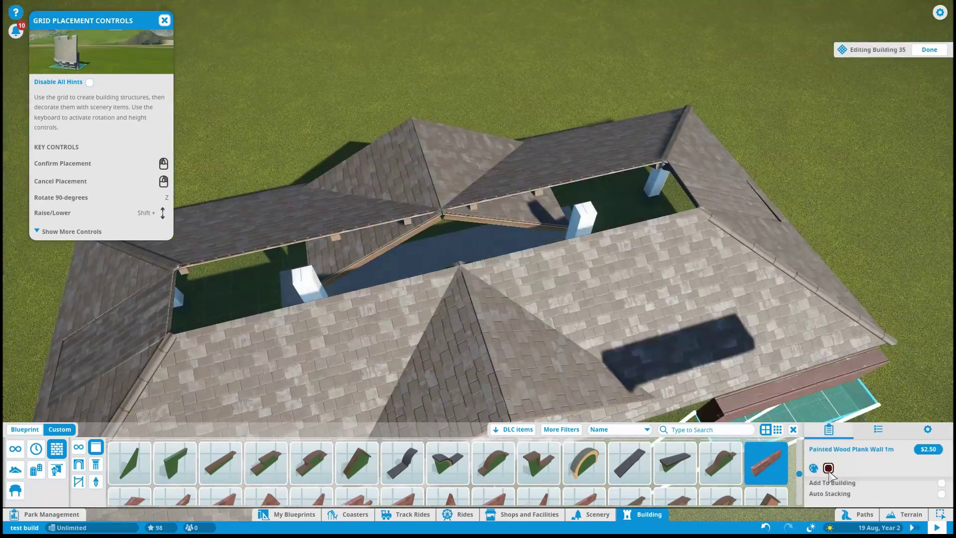
{"action": "scroll", "coordinate": [500, 286], "scroll_direction": "down", "scroll_amount": 2}
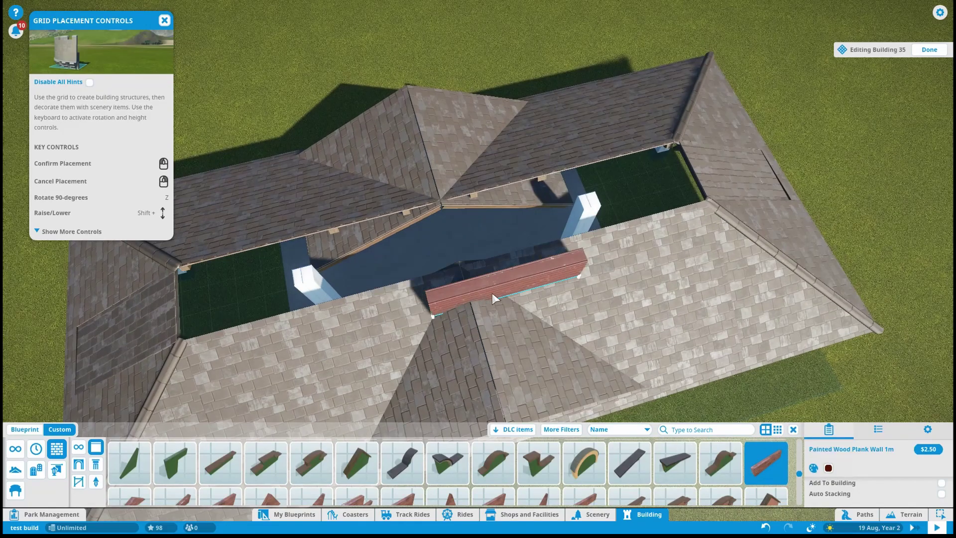
{"action": "left_click", "coordinate": [390, 271]}
{"action": "scroll", "coordinate": [349, 234], "scroll_direction": "up", "scroll_amount": 5}
{"action": "scroll", "coordinate": [293, 192], "scroll_direction": "down", "scroll_amount": 4}
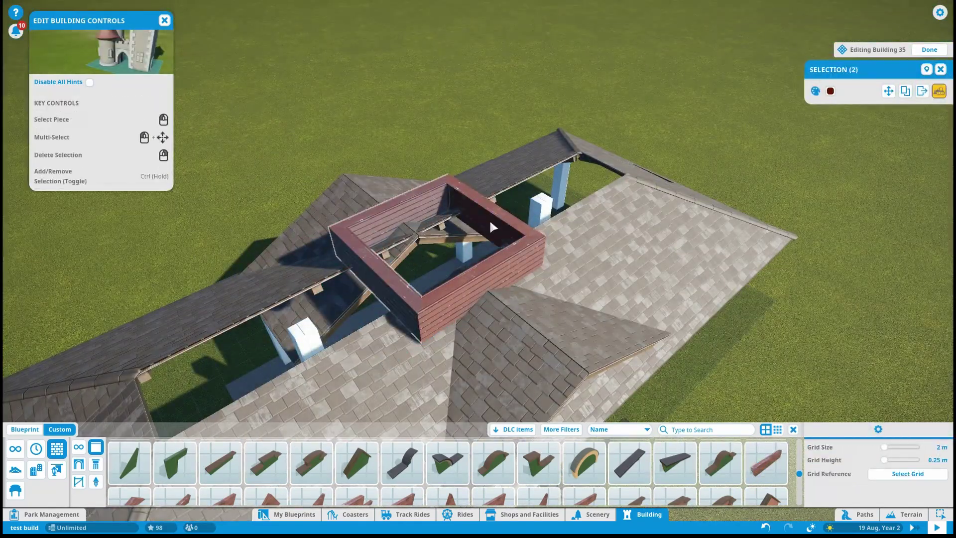
{"action": "scroll", "coordinate": [493, 228], "scroll_direction": "up", "scroll_amount": 4}
{"action": "key", "text": "Escape"}
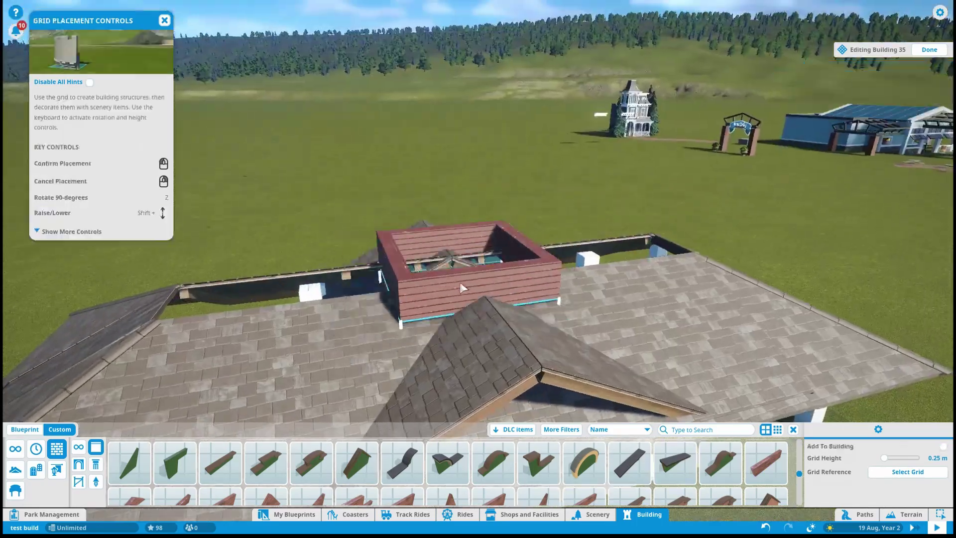
{"action": "left_click", "coordinate": [466, 313]}
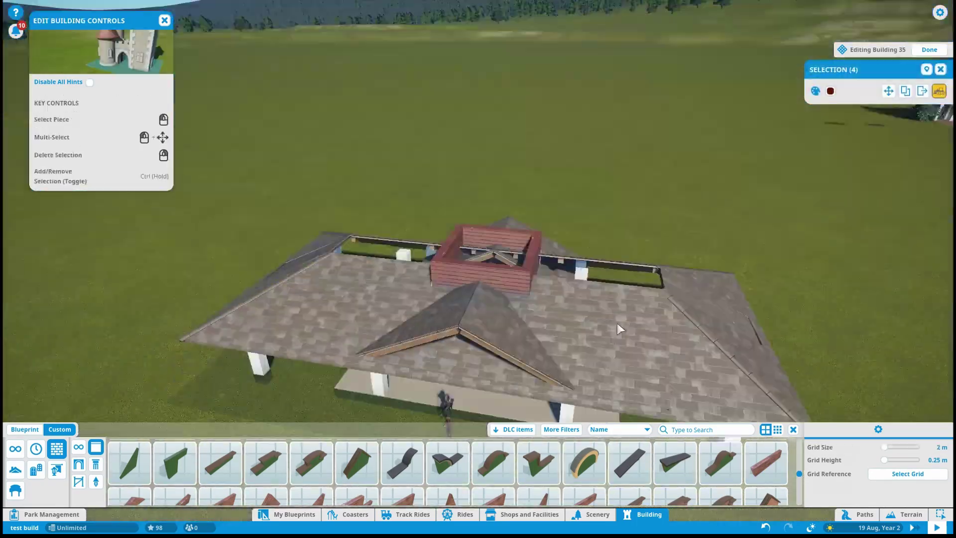
Add a Thick Wooden Beam 4m post beside the walls and position it with Advanced Move
{"action": "scroll", "coordinate": [377, 256], "scroll_direction": "down", "scroll_amount": 5}
{"action": "scroll", "coordinate": [377, 257], "scroll_direction": "up", "scroll_amount": 5}
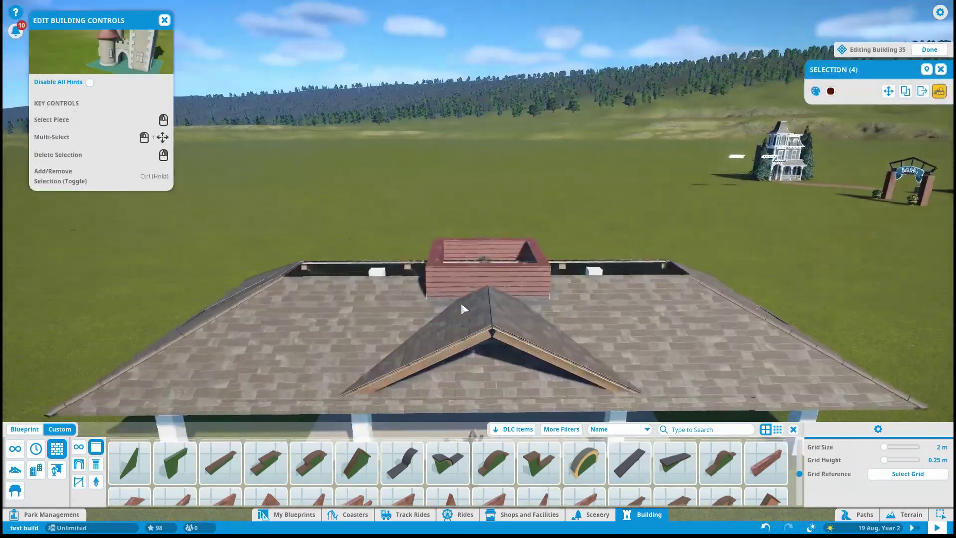
{"action": "scroll", "coordinate": [697, 461], "scroll_direction": "down", "scroll_amount": 10}
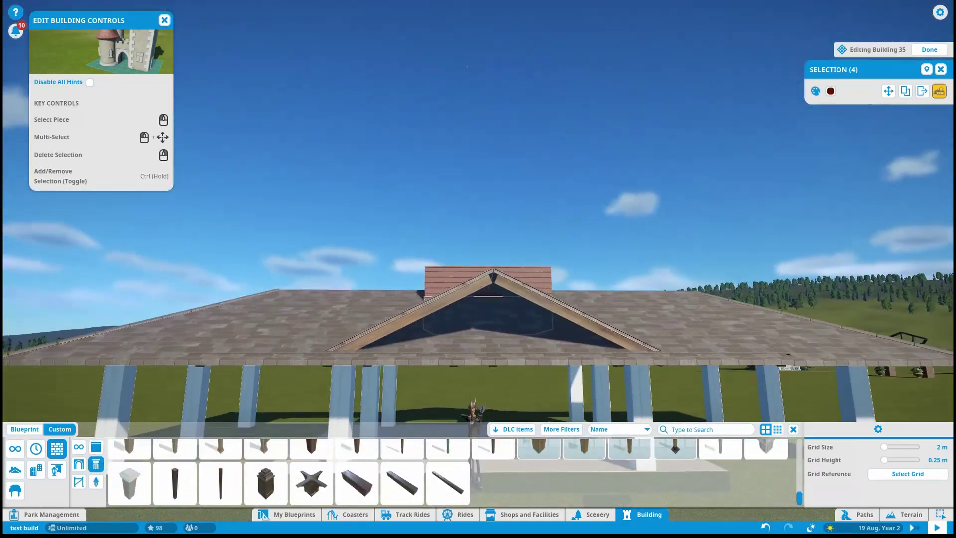
{"action": "left_click_drag", "start_coordinate": [447, 348], "coordinate": [447, 368]}
{"action": "left_click", "coordinate": [174, 483]}
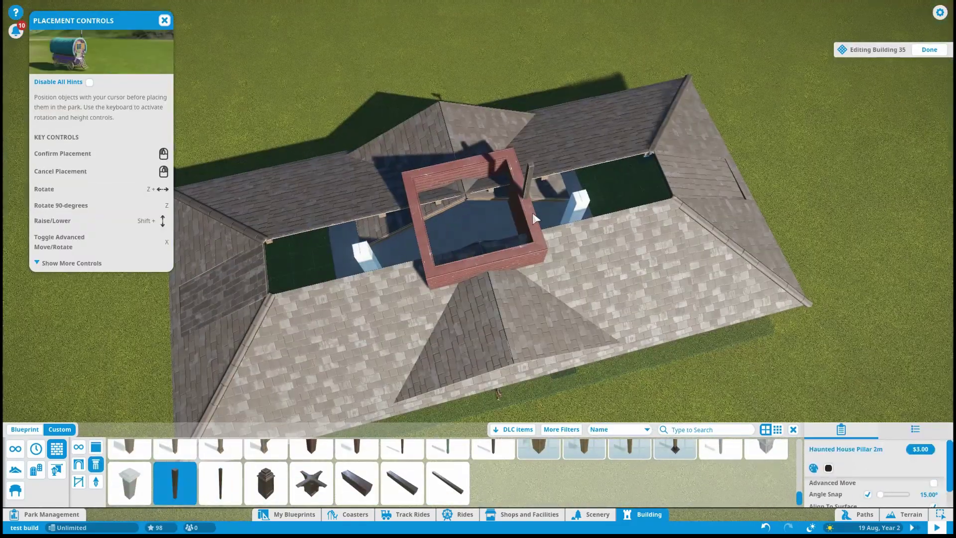
{"action": "left_click", "coordinate": [720, 463]}
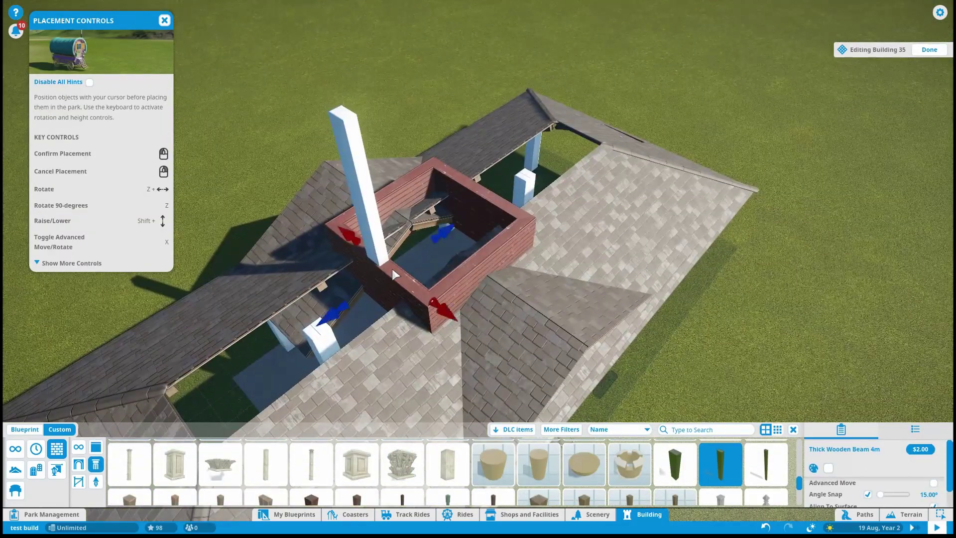
{"action": "right_click", "coordinate": [392, 276]}
{"action": "scroll", "coordinate": [408, 246], "scroll_direction": "down", "scroll_amount": 5}
{"action": "left_click", "coordinate": [373, 299]}
{"action": "scroll", "coordinate": [369, 337], "scroll_direction": "up", "scroll_amount": 5}
{"action": "key", "text": "x"}
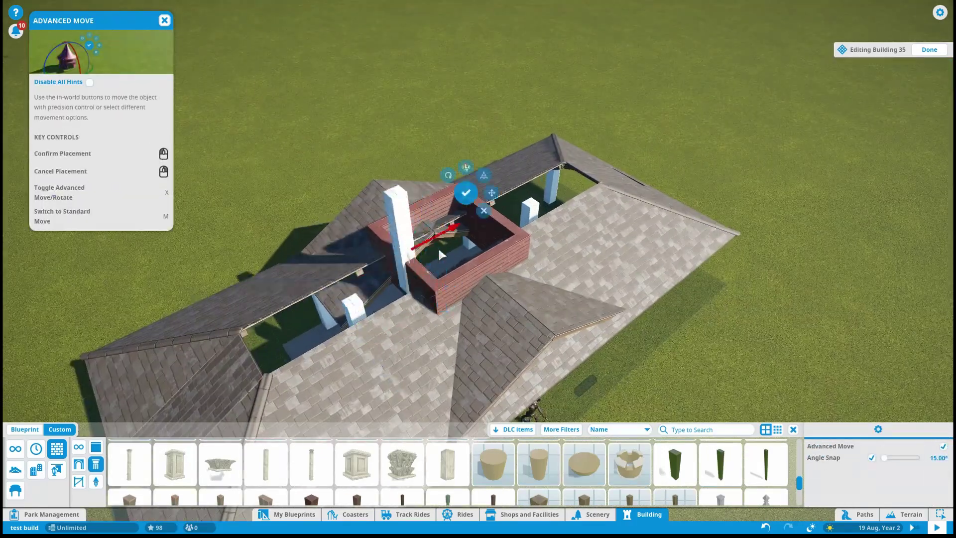
{"action": "scroll", "coordinate": [441, 255], "scroll_direction": "up", "scroll_amount": 3}
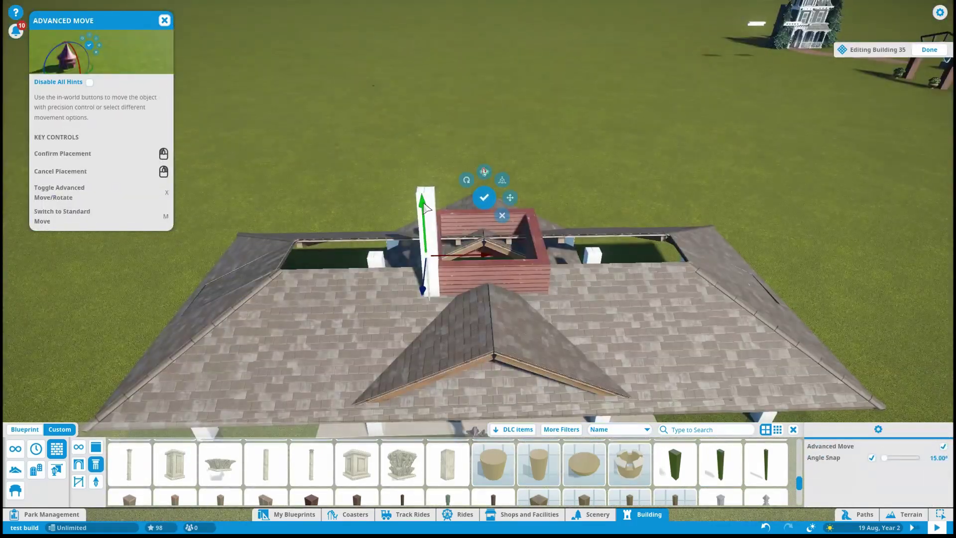
{"action": "key", "text": "x"}
{"action": "scroll", "coordinate": [483, 211], "scroll_direction": "down", "scroll_amount": 2}
Select the roof pieces and recolour them red
{"action": "key", "text": "x"}
{"action": "key", "text": "x"}
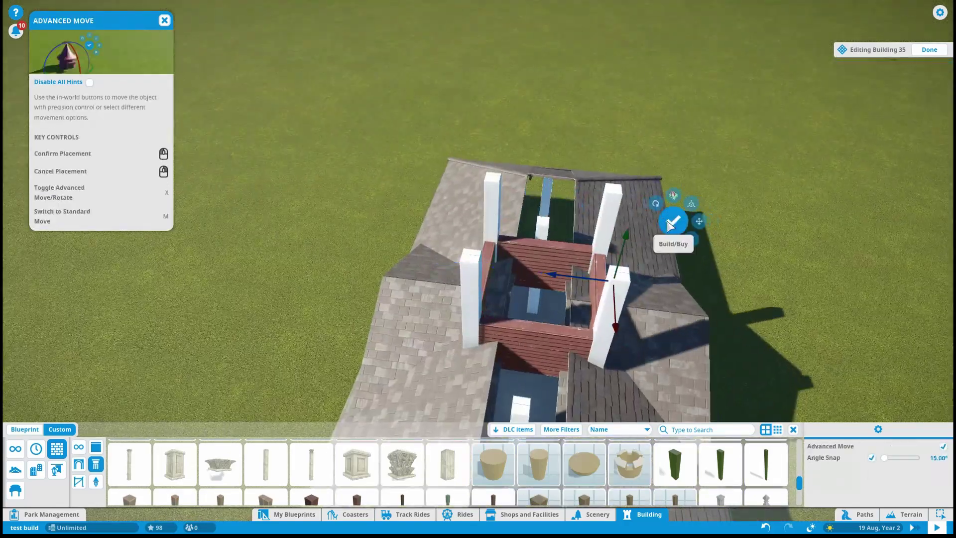
{"action": "left_click", "coordinate": [672, 222]}
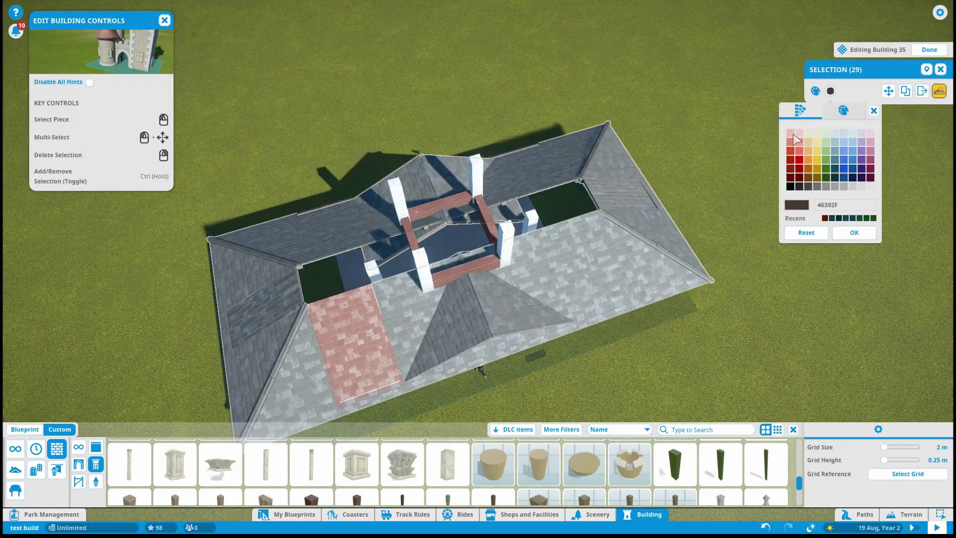
{"action": "left_click", "coordinate": [792, 173]}
{"action": "left_click", "coordinate": [855, 232]}
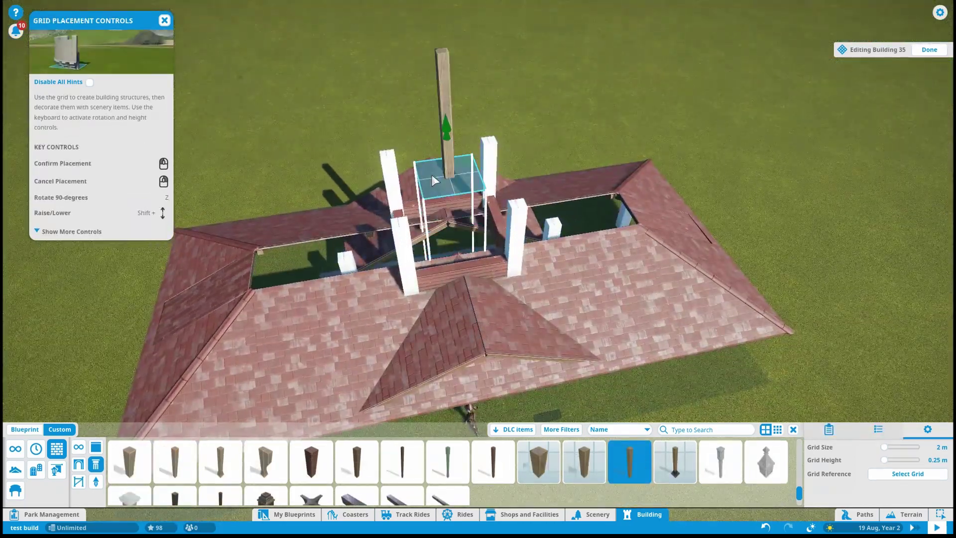
{"action": "right_click", "coordinate": [432, 174]}
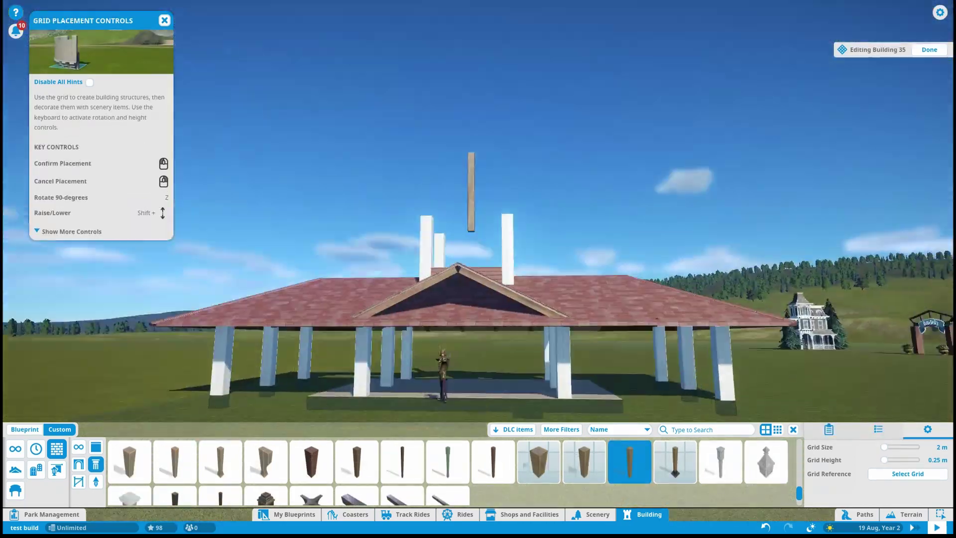
Place an angled Wooden Pillar 4m - Plain above the building's centre
{"action": "scroll", "coordinate": [222, 487], "scroll_direction": "down", "scroll_amount": 1}
{"action": "left_click", "coordinate": [572, 295]}
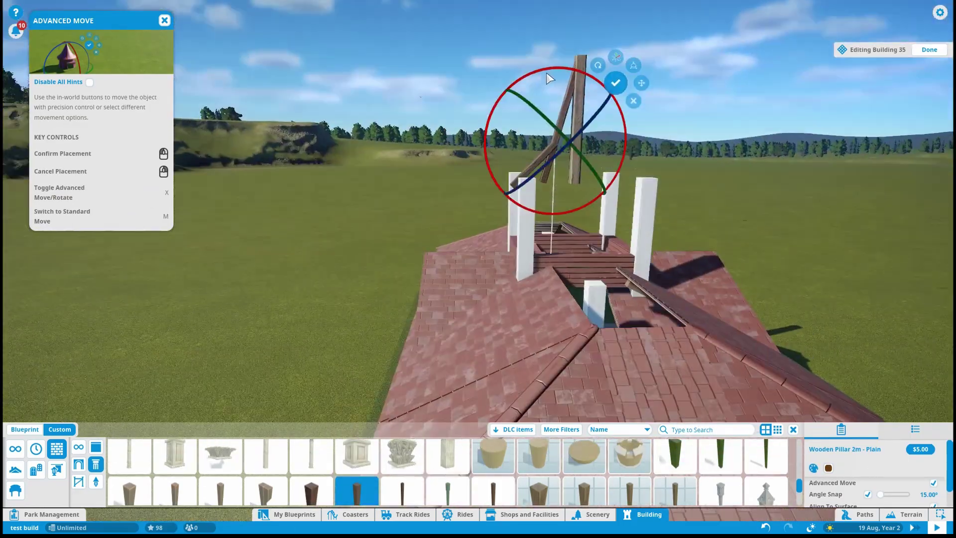
{"action": "left_click", "coordinate": [547, 78]}
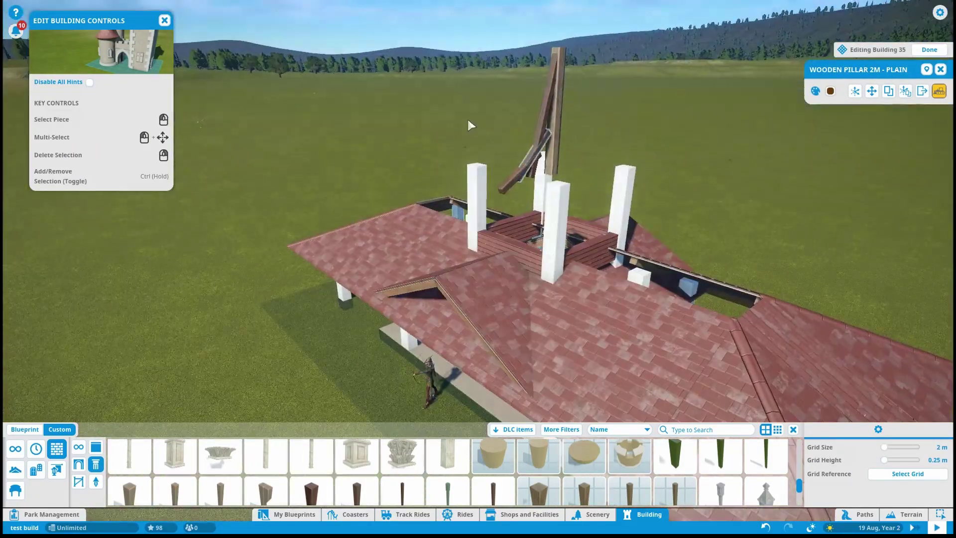
{"action": "left_click", "coordinate": [470, 121]}
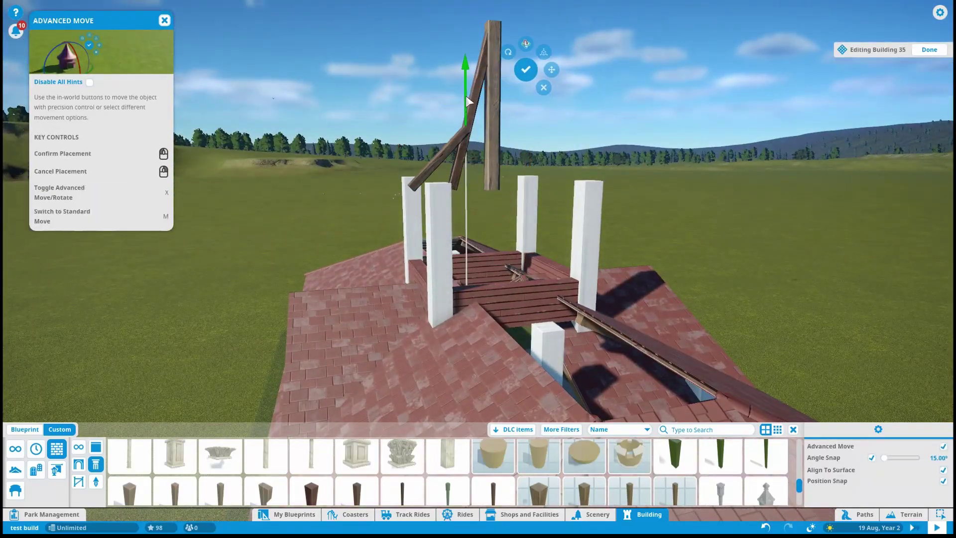
{"action": "left_click", "coordinate": [468, 102]}
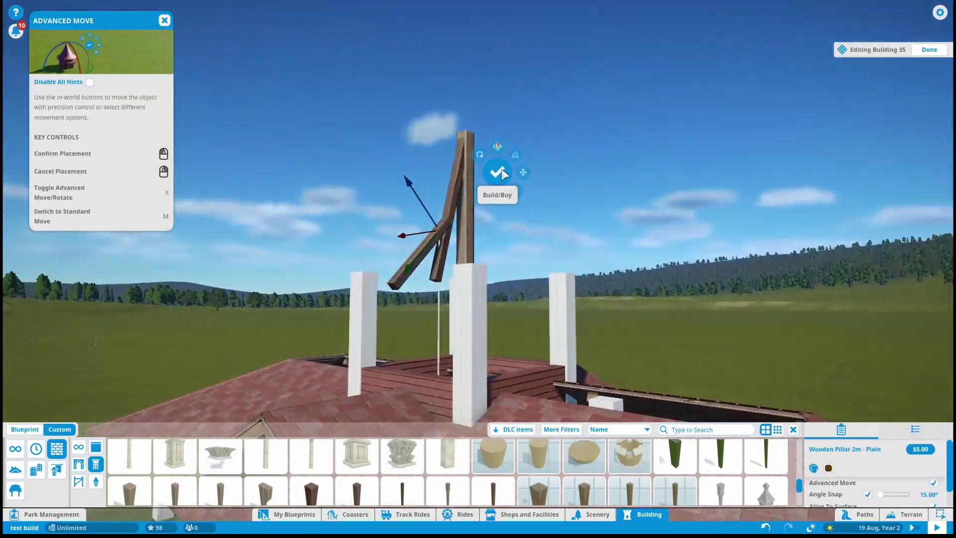
{"action": "left_click", "coordinate": [495, 156]}
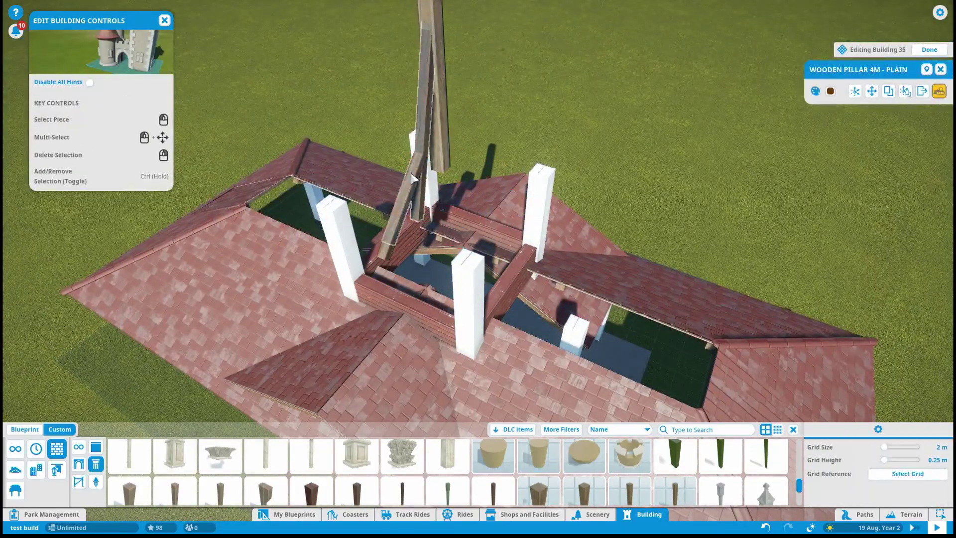
Fine-tune the wooden pillar and bracket positions with Advanced Move
{"action": "key", "text": "x"}
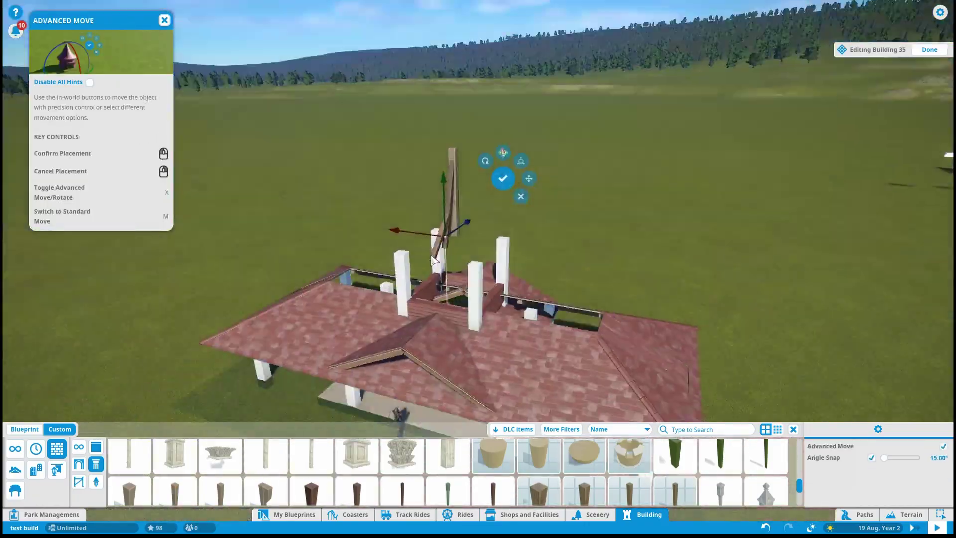
{"action": "left_click", "coordinate": [502, 178]}
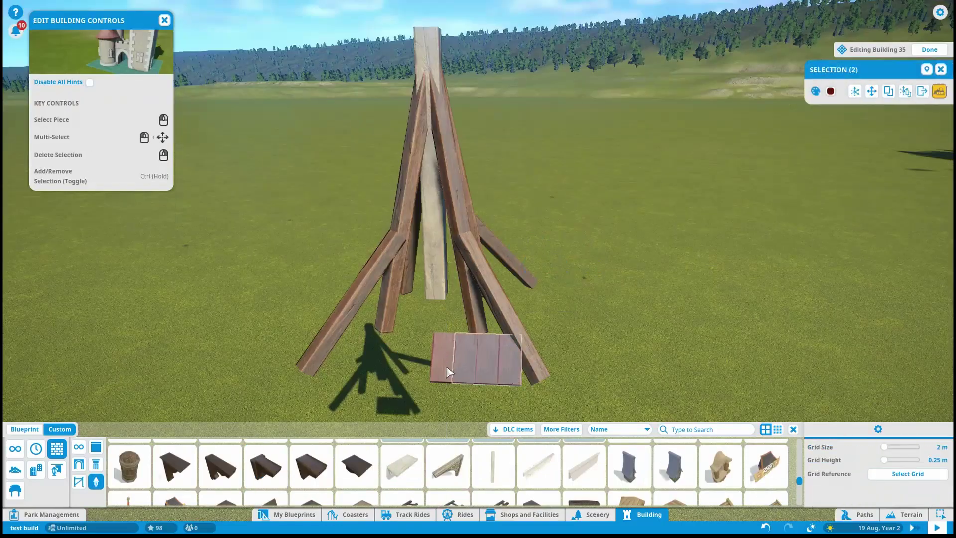
{"action": "left_click", "coordinate": [421, 259]}
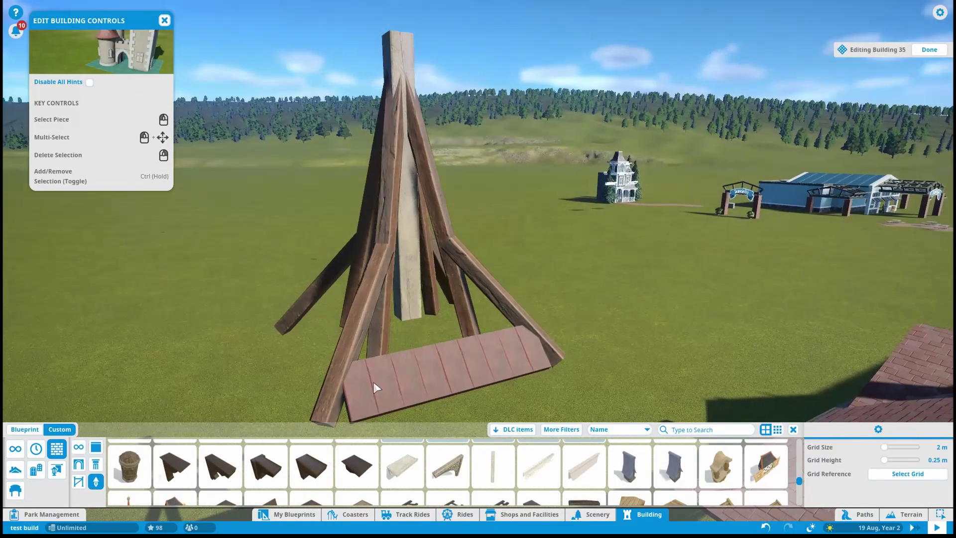
{"action": "key", "text": "q"}
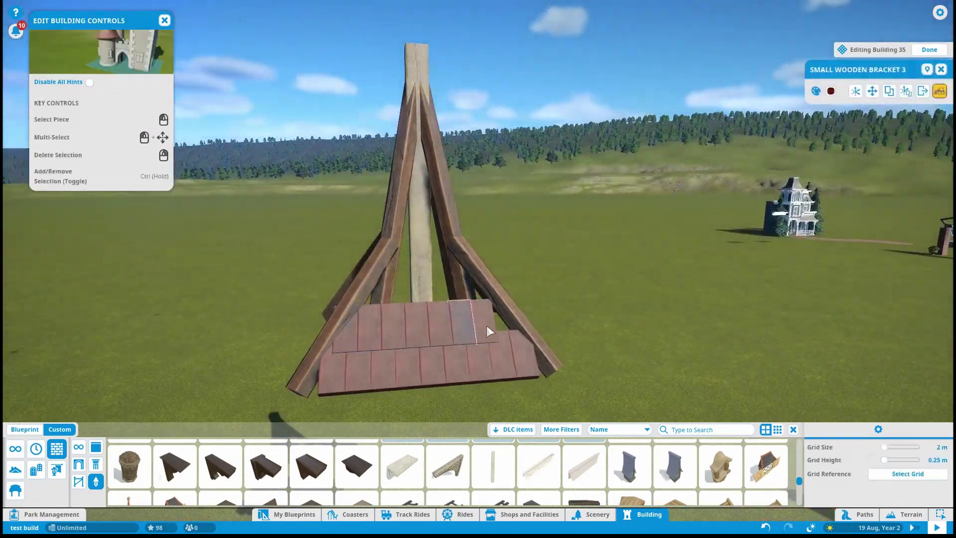
Fit the red shingle panels into a spire and add white plank trim at its base
{"action": "left_click", "coordinate": [486, 324]}
{"action": "scroll", "coordinate": [533, 326], "scroll_direction": "up", "scroll_amount": 5}
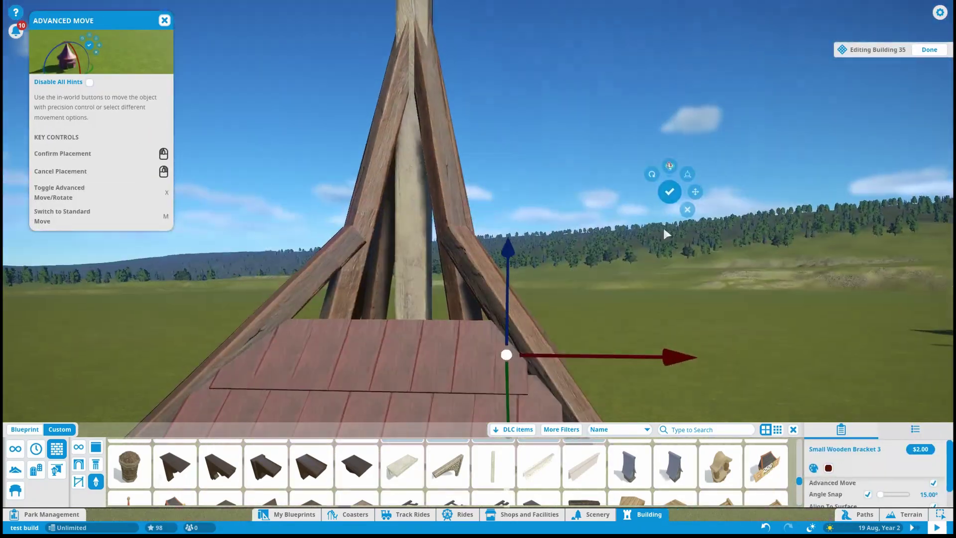
{"action": "left_click", "coordinate": [432, 364]}
{"action": "left_click", "coordinate": [432, 364]}
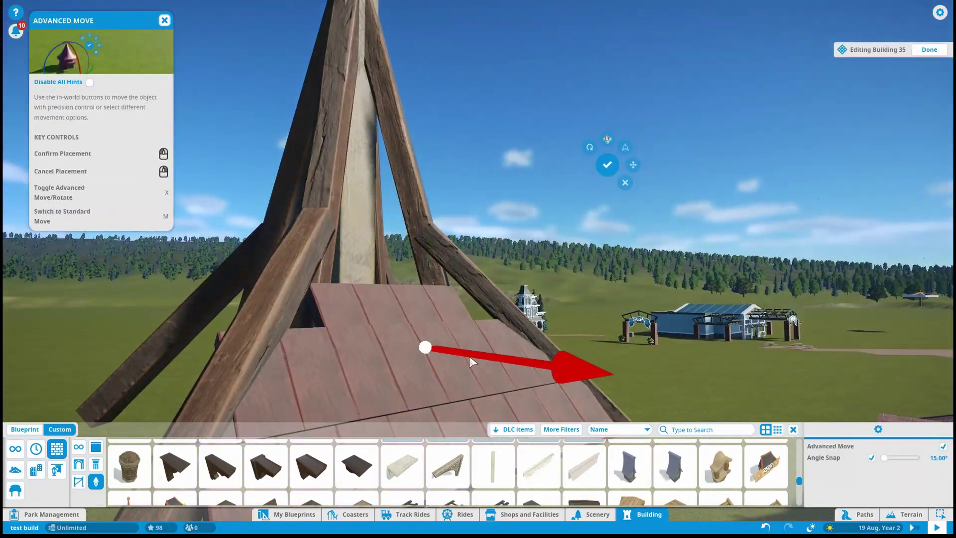
{"action": "scroll", "coordinate": [473, 358], "scroll_direction": "down", "scroll_amount": 10}
{"action": "left_click", "coordinate": [405, 268]}
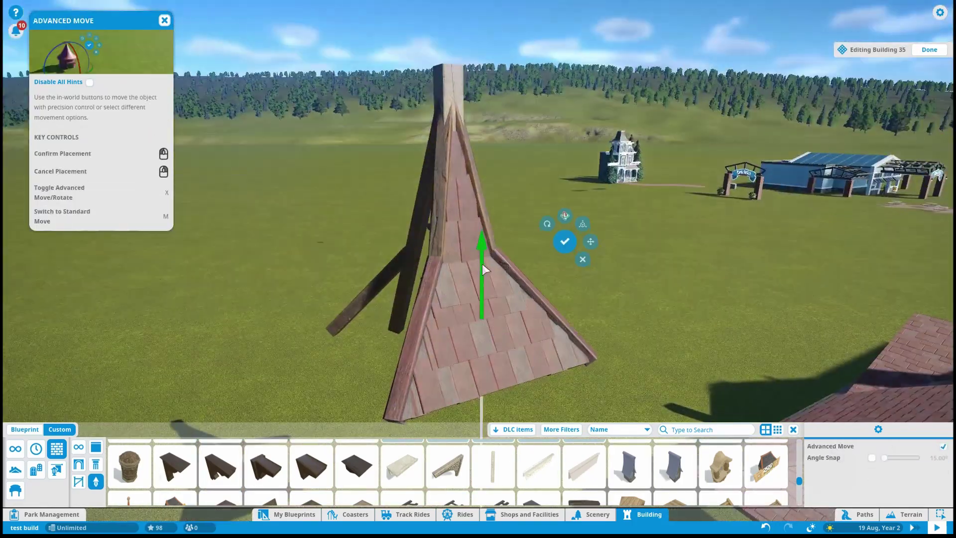
{"action": "left_click", "coordinate": [432, 160]}
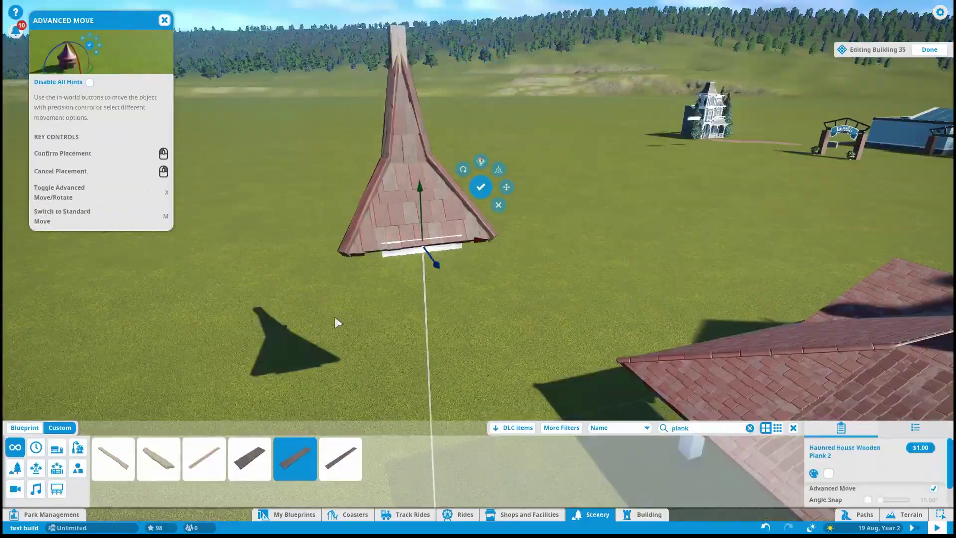
{"action": "scroll", "coordinate": [328, 329], "scroll_direction": "up", "scroll_amount": 5}
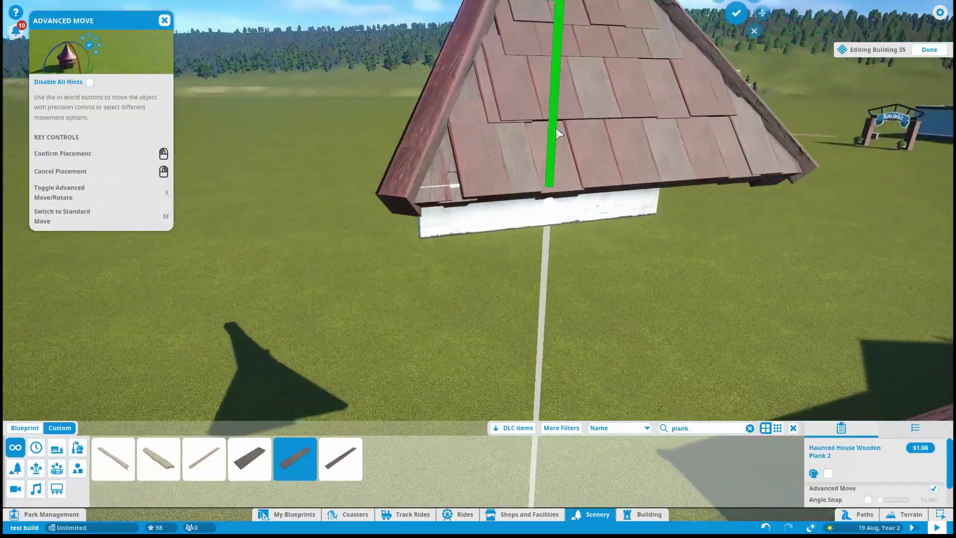
{"action": "scroll", "coordinate": [555, 128], "scroll_direction": "down", "scroll_amount": 5}
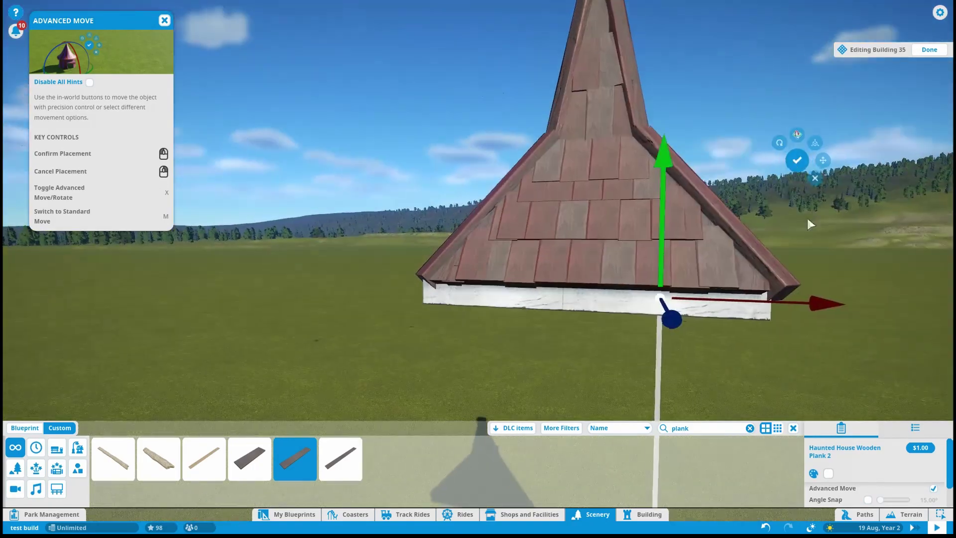
Confirm the white trim plank and drop the spire onto the cupola pillars
{"action": "left_click", "coordinate": [566, 107]}
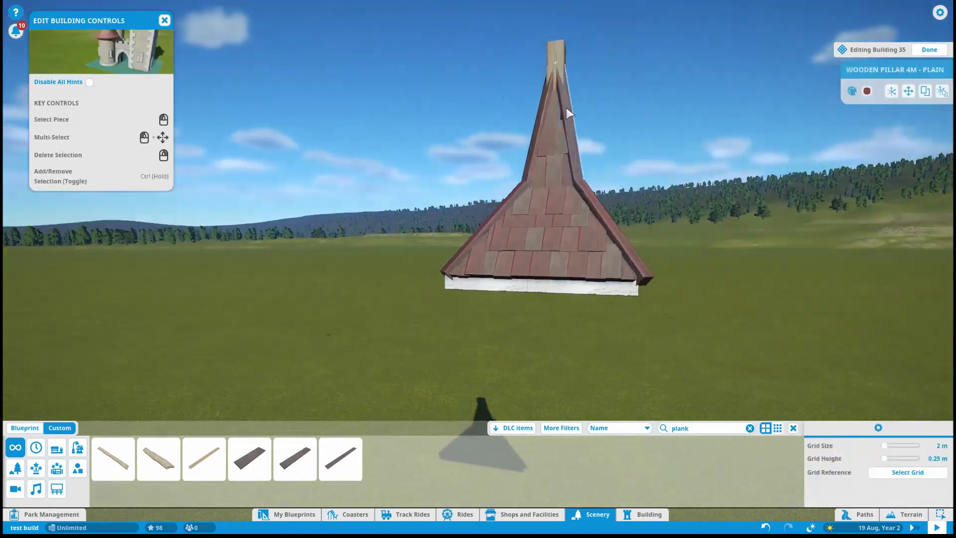
{"action": "scroll", "coordinate": [500, 232], "scroll_direction": "down", "scroll_amount": 5}
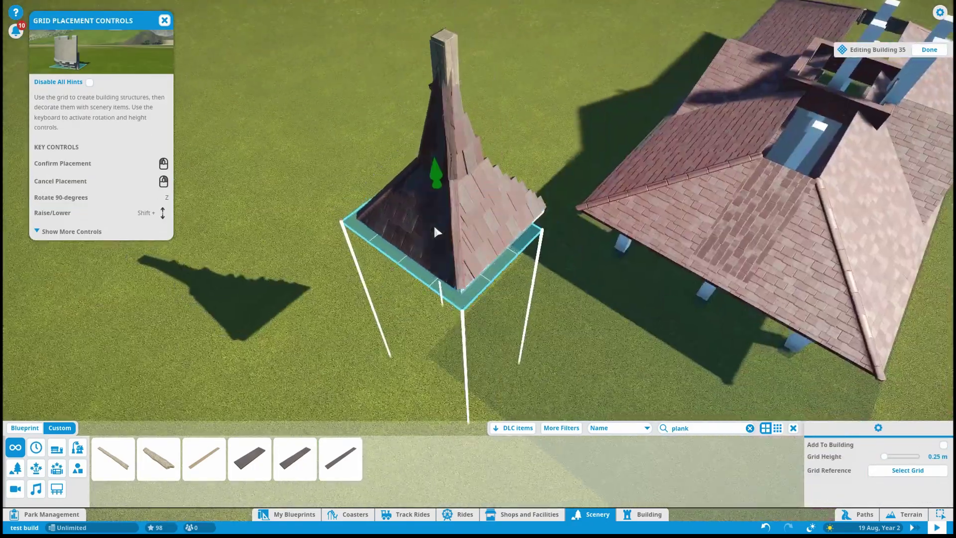
{"action": "left_click", "coordinate": [432, 223]}
{"action": "scroll", "coordinate": [348, 309], "scroll_direction": "up", "scroll_amount": 5}
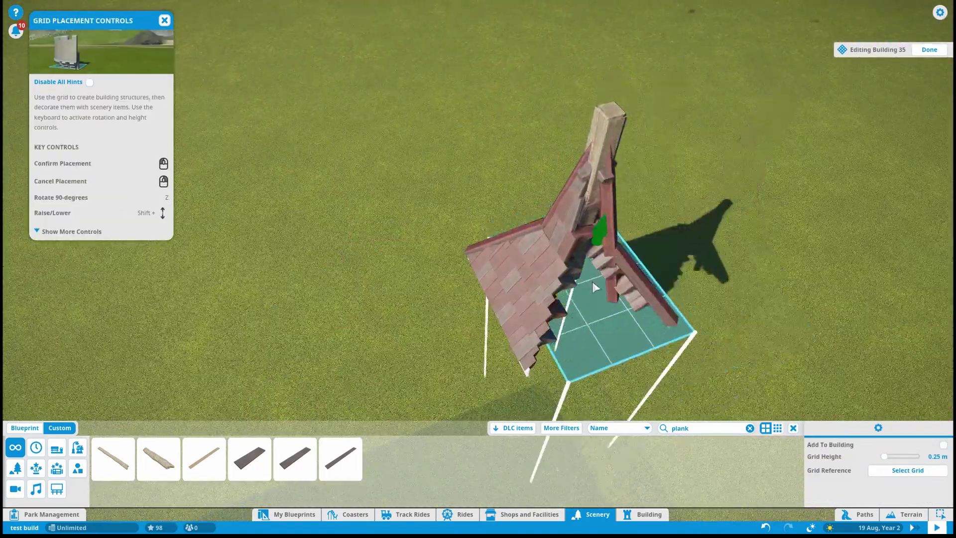
{"action": "left_click", "coordinate": [592, 281]}
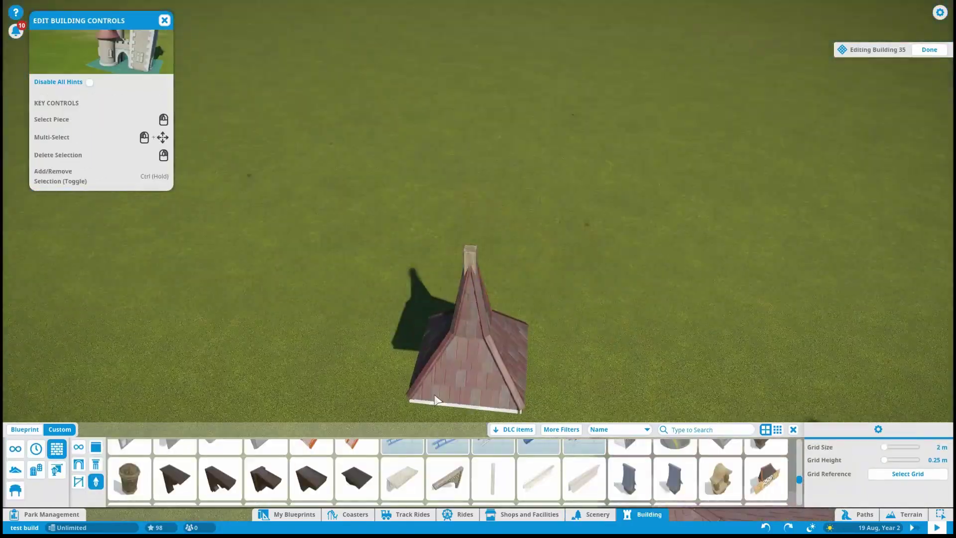
{"action": "left_click", "coordinate": [434, 399]}
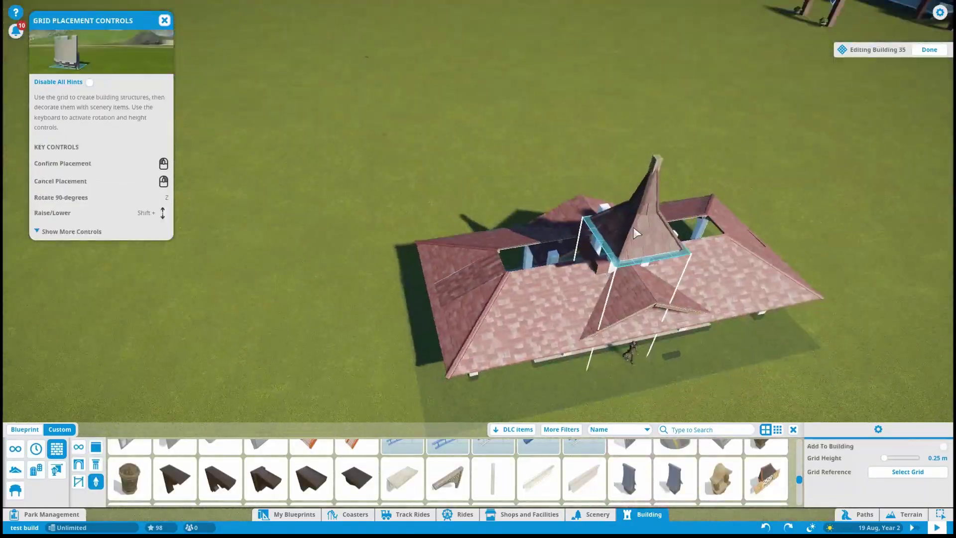
{"action": "left_click", "coordinate": [633, 227]}
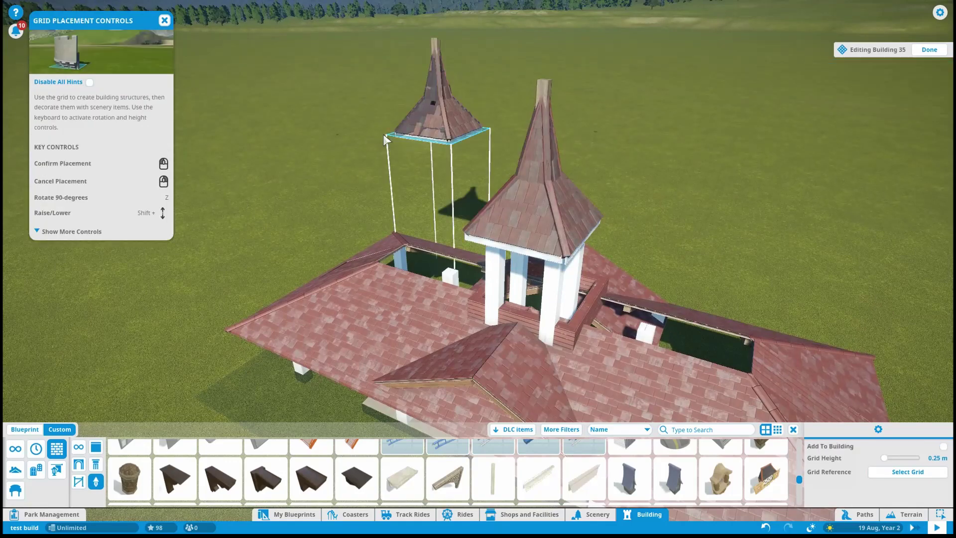
{"action": "left_click", "coordinate": [359, 137]}
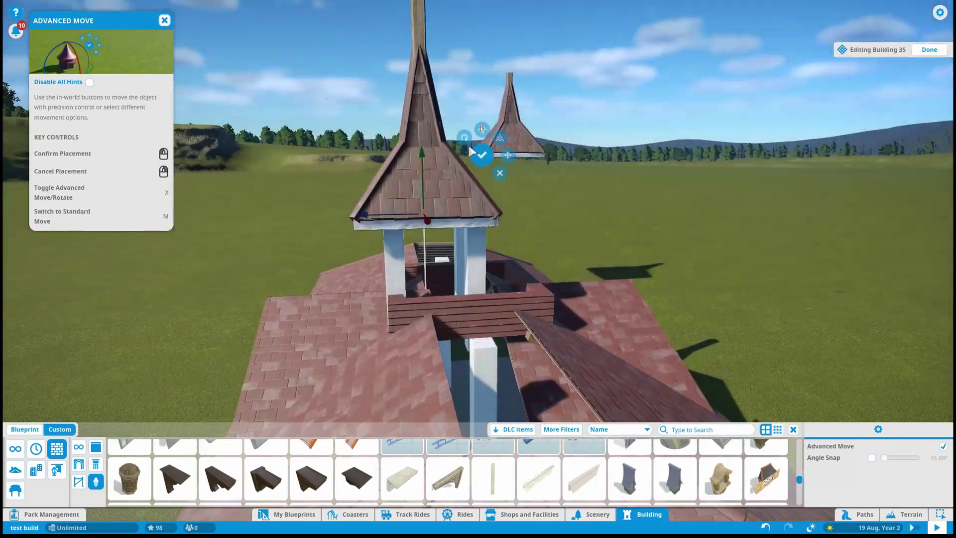
{"action": "left_click", "coordinate": [475, 148]}
Fine-tune the spire's position on the cupola and adjust one wooden cupola piece
{"action": "left_click", "coordinate": [484, 190]}
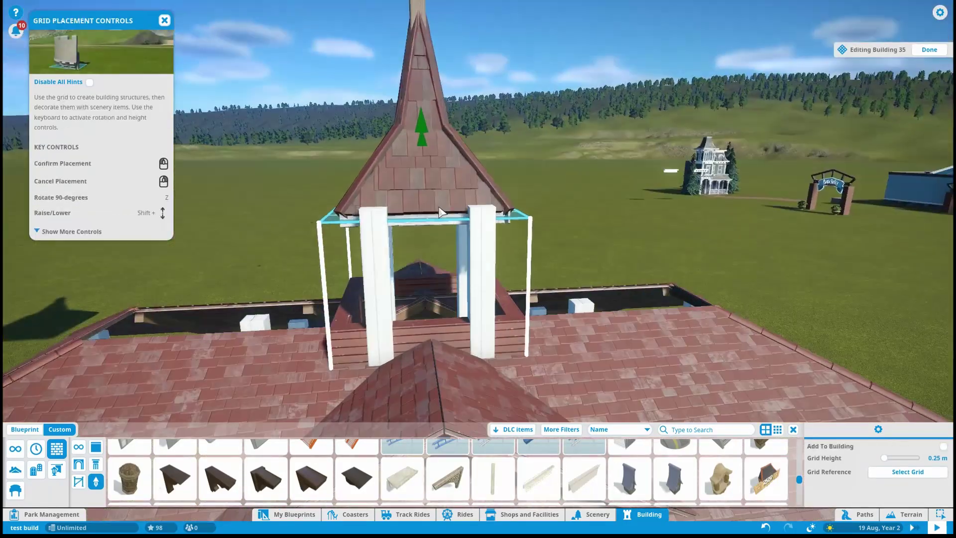
{"action": "scroll", "coordinate": [440, 212], "scroll_direction": "down", "scroll_amount": 5}
{"action": "left_click", "coordinate": [450, 256]}
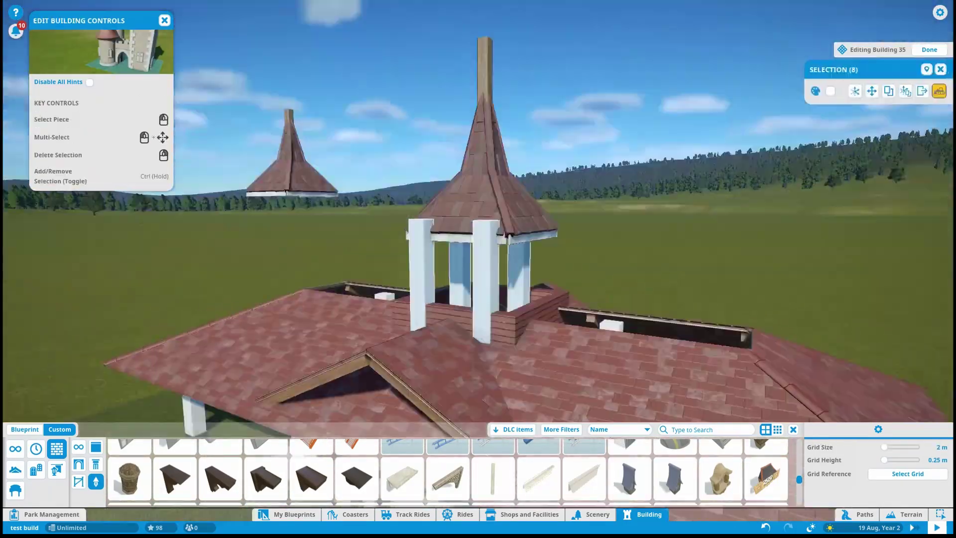
{"action": "left_click", "coordinate": [544, 313]}
{"action": "scroll", "coordinate": [544, 313], "scroll_direction": "down", "scroll_amount": 5}
{"action": "scroll", "coordinate": [631, 354], "scroll_direction": "up", "scroll_amount": 5}
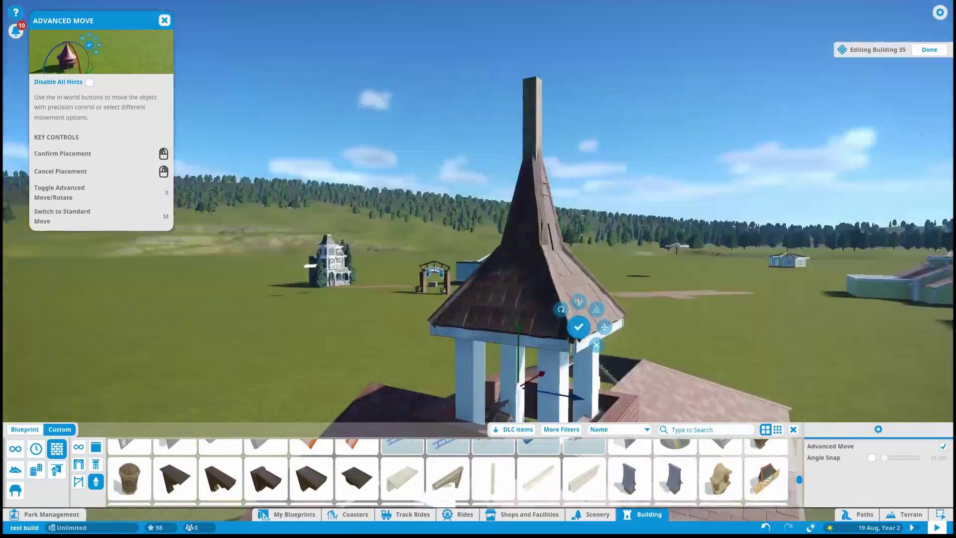
{"action": "left_click", "coordinate": [630, 386]}
{"action": "scroll", "coordinate": [630, 386], "scroll_direction": "up", "scroll_amount": 5}
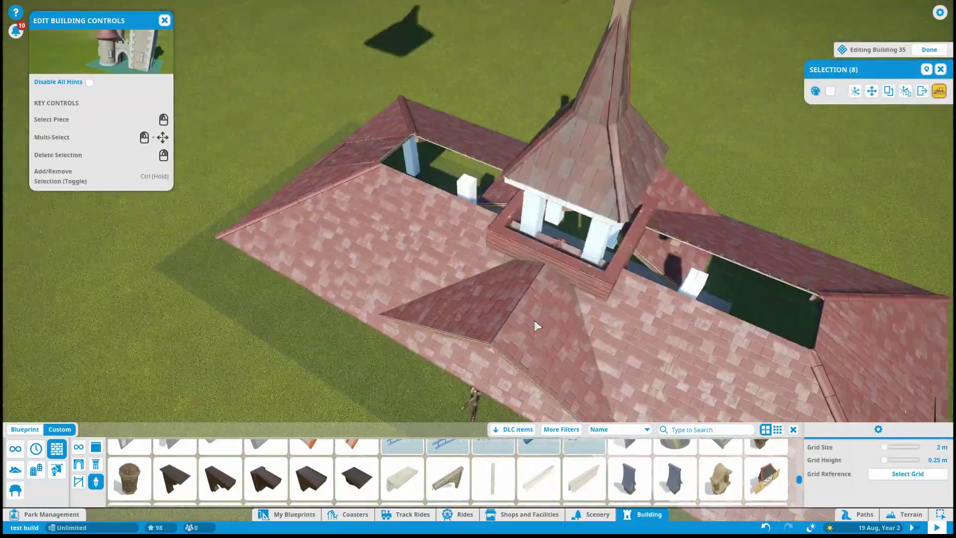
{"action": "left_click", "coordinate": [740, 136]}
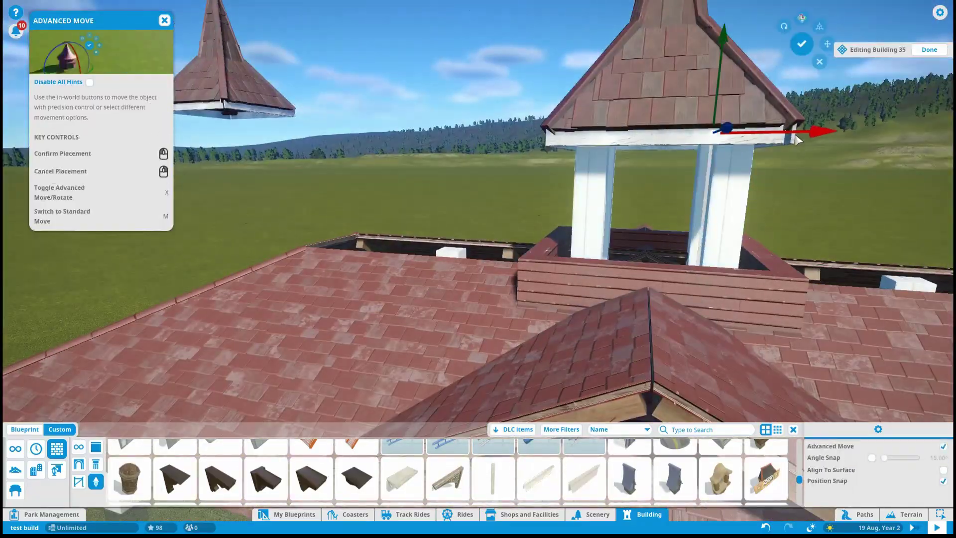
{"action": "left_click", "coordinate": [796, 140]}
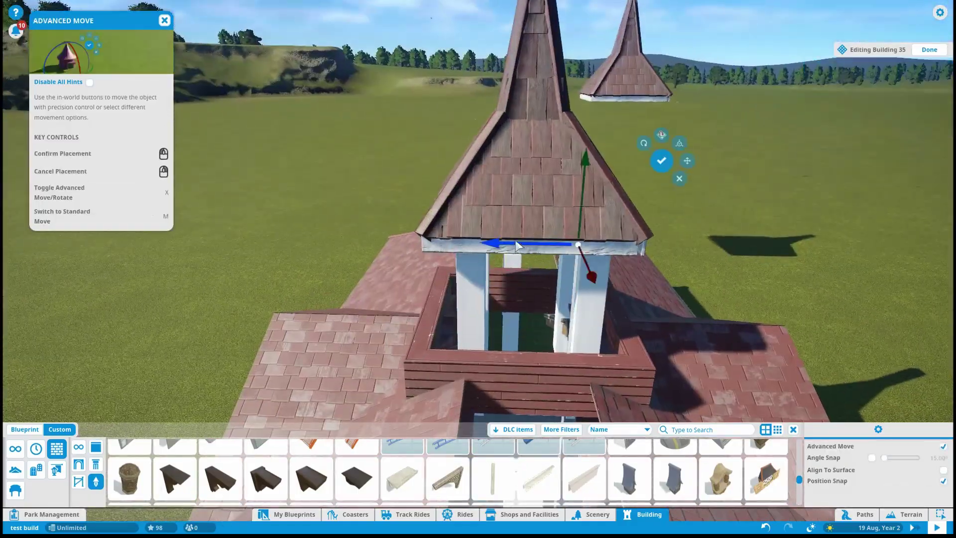
{"action": "left_click", "coordinate": [548, 321]}
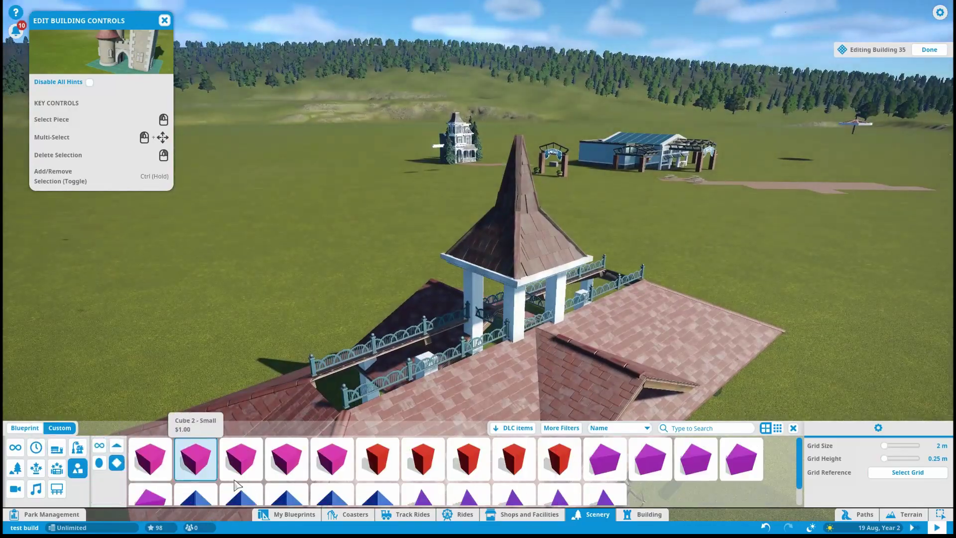
Choose a medium rectangle piece for the rooftop deck, then select a pavilion wall piece
{"action": "scroll", "coordinate": [237, 485], "scroll_direction": "down", "scroll_amount": 3}
{"action": "left_click", "coordinate": [514, 468]}
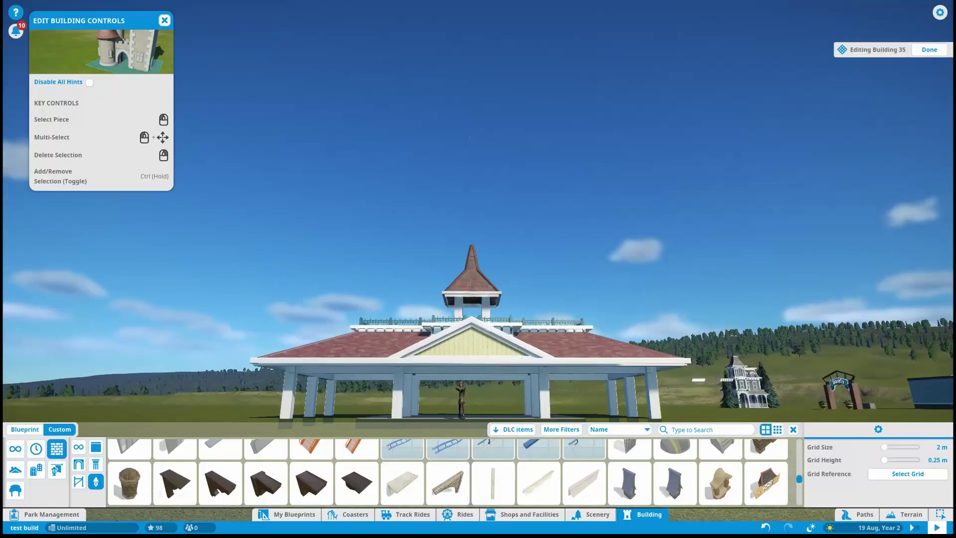
{"action": "left_click", "coordinate": [506, 358]}
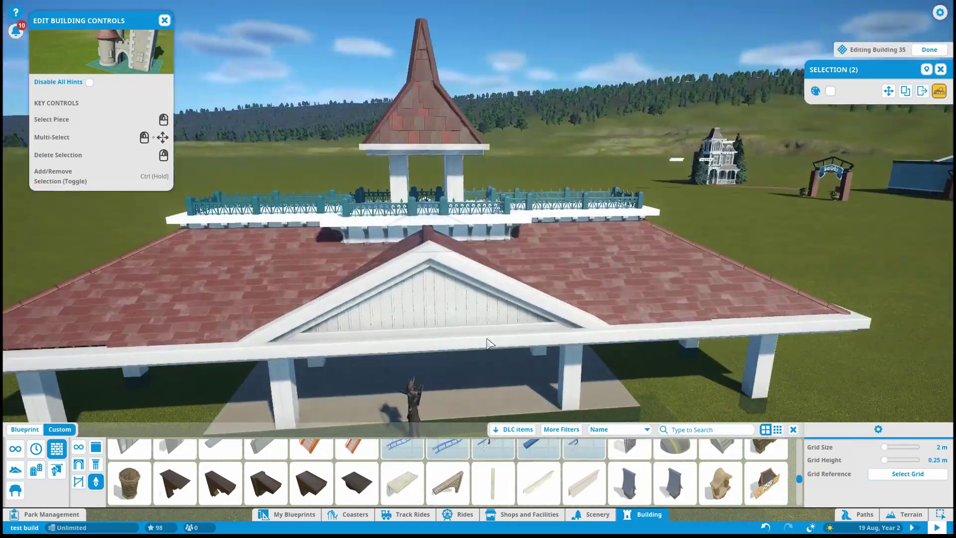
Select the thick wooden beam, exit building edit, and reopen the pavilion for editing
{"action": "left_click", "coordinate": [598, 307]}
{"action": "scroll", "coordinate": [598, 307], "scroll_direction": "down", "scroll_amount": 5}
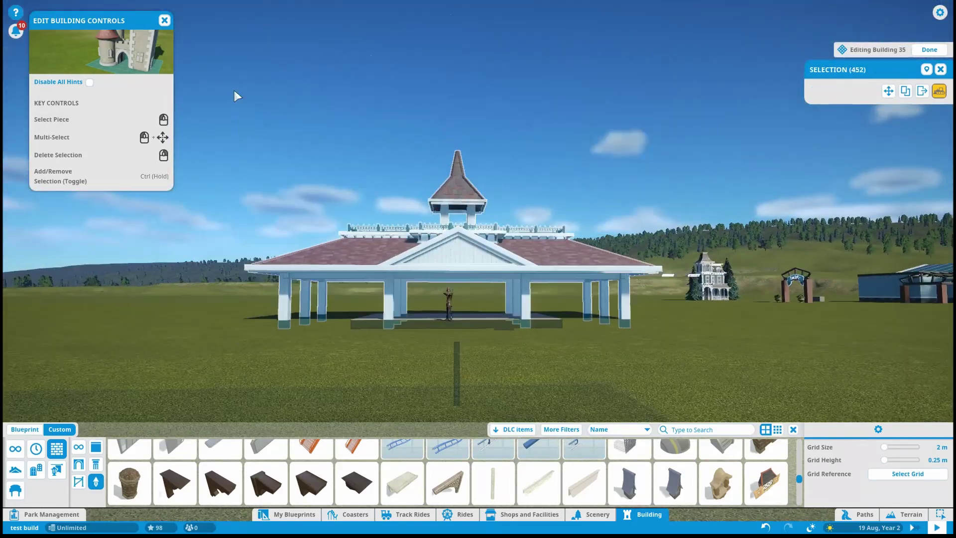
{"action": "left_click", "coordinate": [928, 49]}
{"action": "key", "text": "Escape"}
{"action": "scroll", "coordinate": [475, 250], "scroll_direction": "up", "scroll_amount": 3}
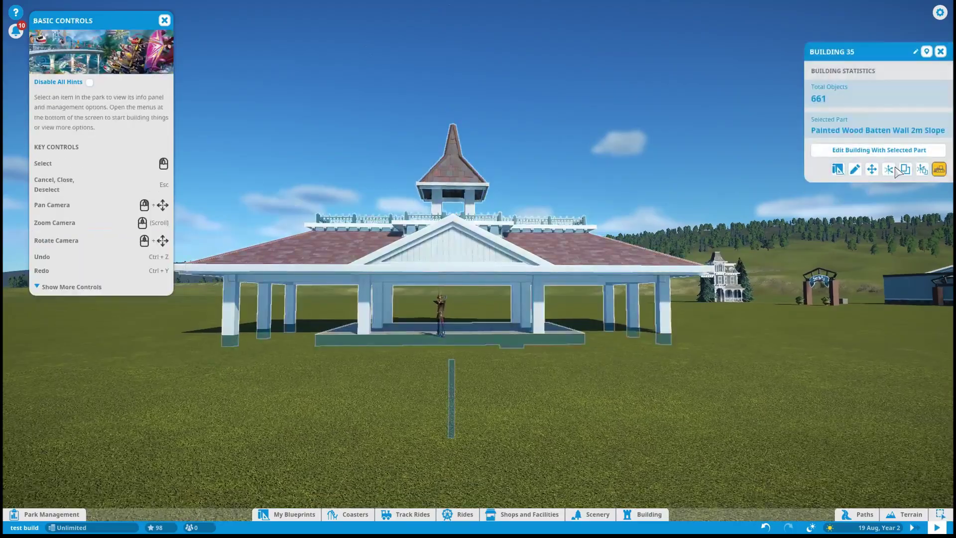
{"action": "left_click", "coordinate": [889, 169]}
{"action": "scroll", "coordinate": [425, 379], "scroll_direction": "up", "scroll_amount": 3}
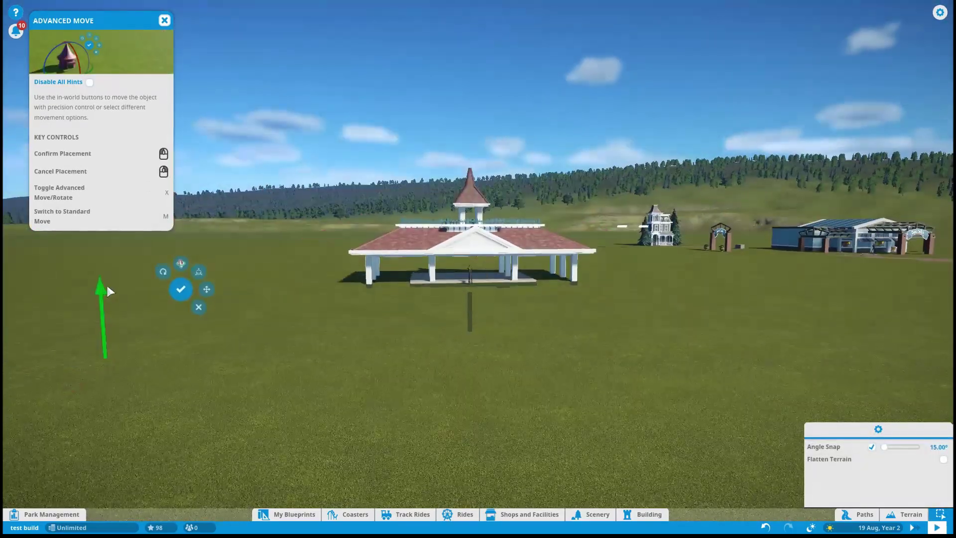
{"action": "left_click", "coordinate": [375, 320]}
{"action": "scroll", "coordinate": [375, 320], "scroll_direction": "up", "scroll_amount": 5}
{"action": "left_click", "coordinate": [527, 362]}
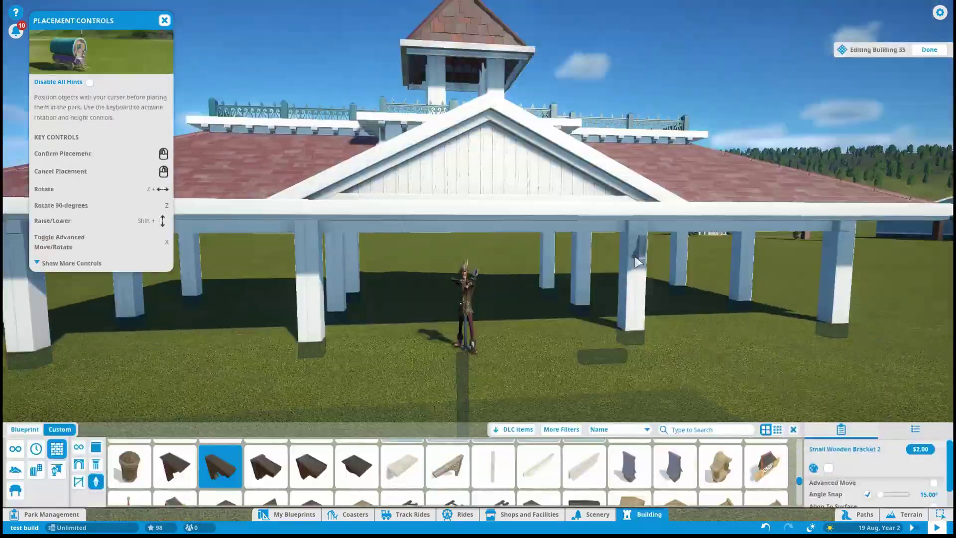
Fit a Small Wooden Bracket 1 onto a pillar top with Advanced Move
{"action": "left_click", "coordinate": [637, 261]}
{"action": "key", "text": "x"}
{"action": "scroll", "coordinate": [553, 356], "scroll_direction": "up", "scroll_amount": 2}
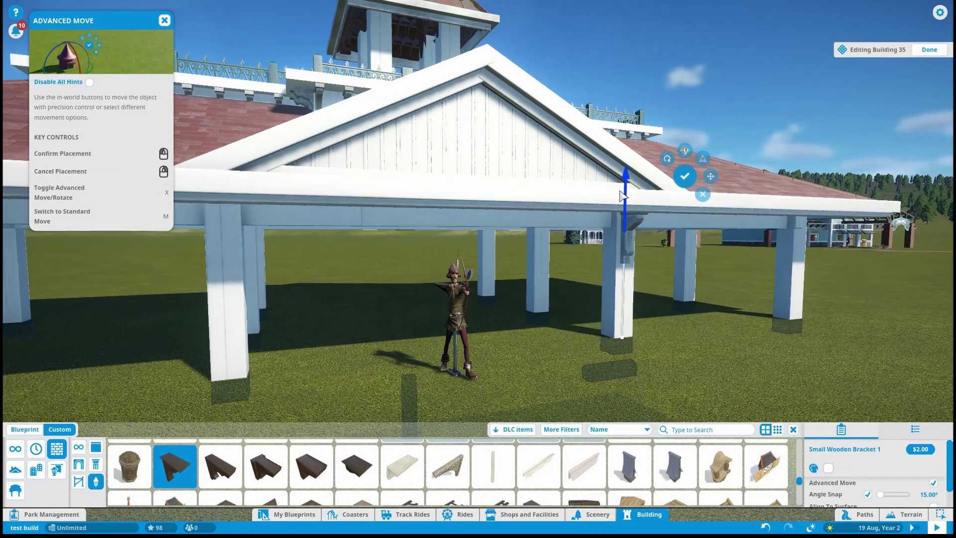
{"action": "scroll", "coordinate": [553, 355], "scroll_direction": "up", "scroll_amount": 2}
{"action": "scroll", "coordinate": [567, 299], "scroll_direction": "down", "scroll_amount": 5}
{"action": "scroll", "coordinate": [582, 239], "scroll_direction": "up", "scroll_amount": 4}
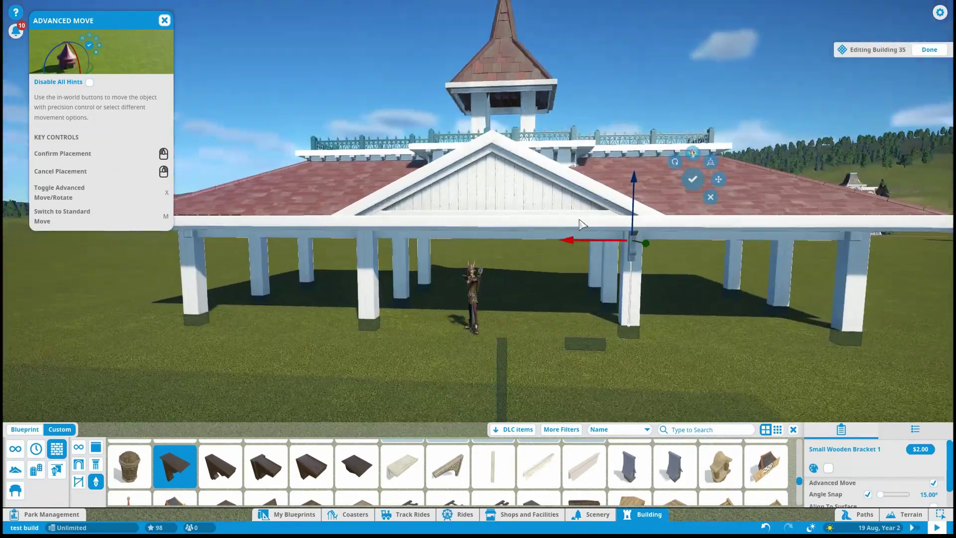
{"action": "left_click", "coordinate": [653, 251]}
{"action": "left_click", "coordinate": [665, 203]}
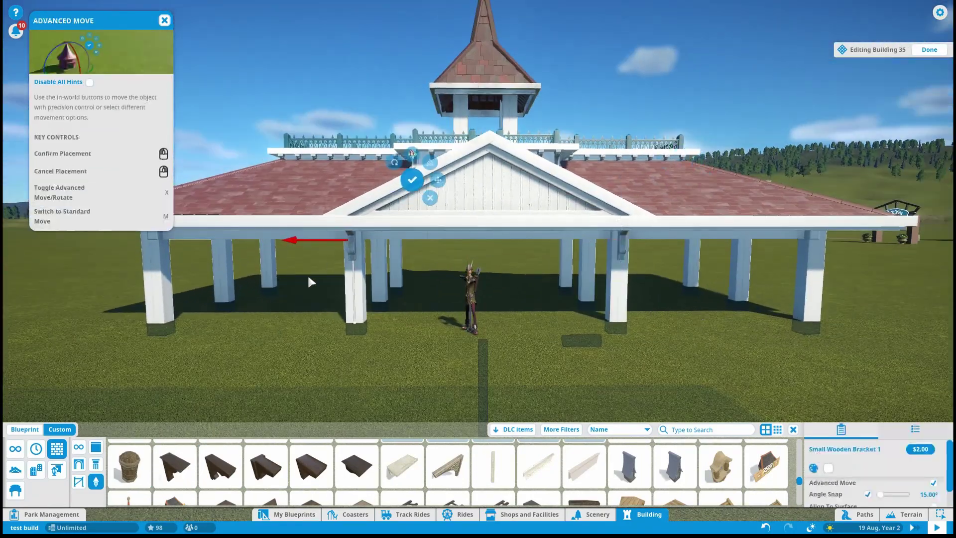
Place Small Wooden Bracket 1 pieces on the remaining post tops
{"action": "key", "text": "q"}
{"action": "scroll", "coordinate": [547, 279], "scroll_direction": "down", "scroll_amount": 3}
{"action": "scroll", "coordinate": [478, 253], "scroll_direction": "up", "scroll_amount": 3}
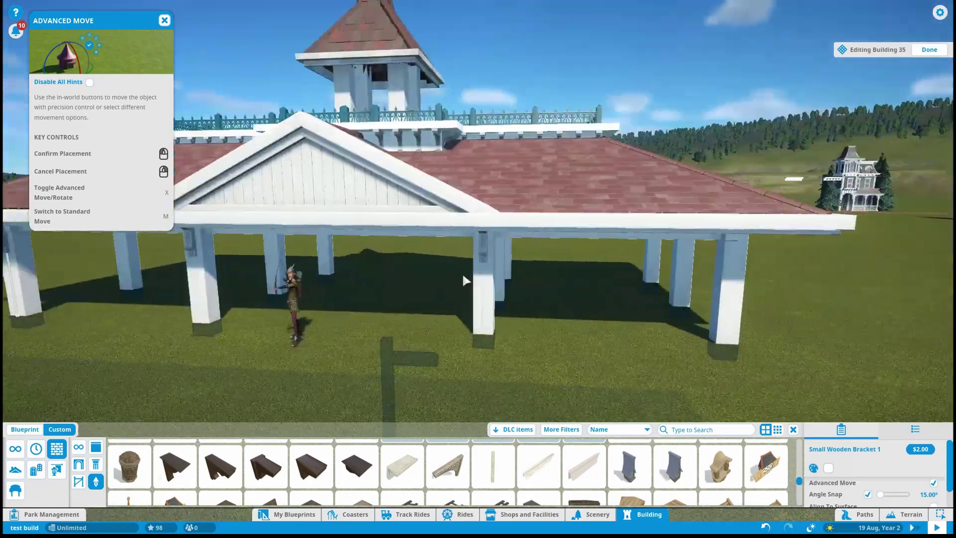
{"action": "scroll", "coordinate": [478, 253], "scroll_direction": "down", "scroll_amount": 3}
{"action": "scroll", "coordinate": [359, 214], "scroll_direction": "up", "scroll_amount": 3}
{"action": "left_click", "coordinate": [478, 254]}
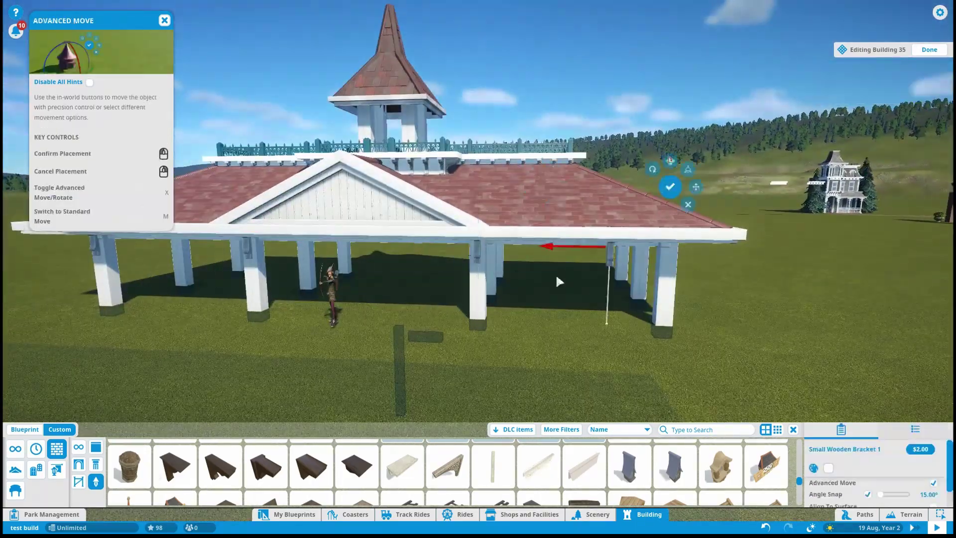
{"action": "key", "text": "q"}
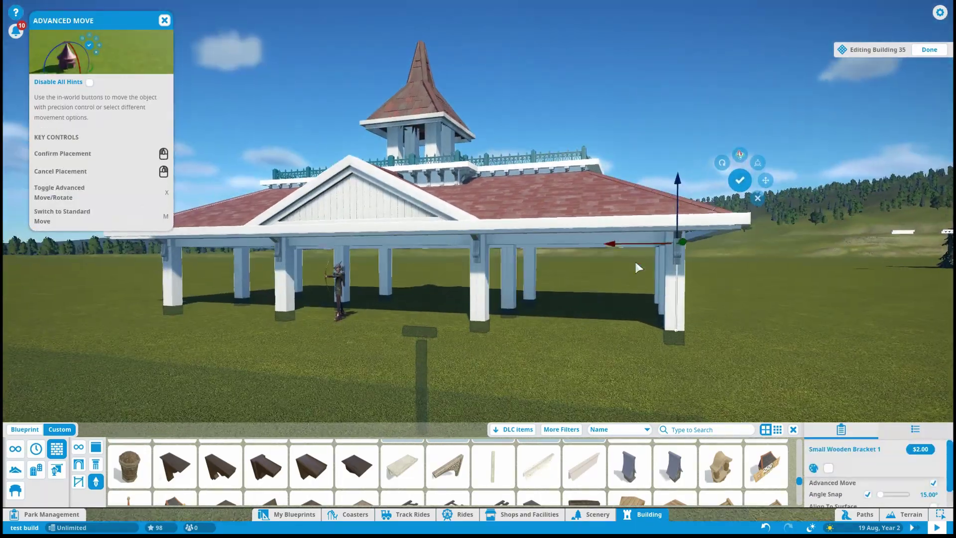
{"action": "left_click", "coordinate": [625, 254]}
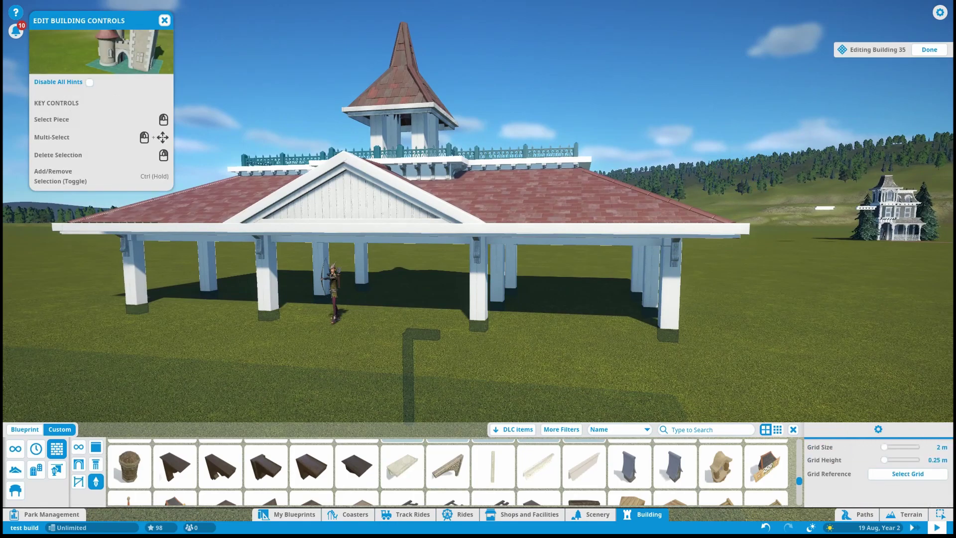
{"action": "scroll", "coordinate": [471, 250], "scroll_direction": "up", "scroll_amount": 3}
{"action": "left_click", "coordinate": [572, 241]}
Place a Small Wooden Bracket 2 on the last post top beneath the eaves
{"action": "left_click", "coordinate": [220, 465]}
{"action": "scroll", "coordinate": [556, 220], "scroll_direction": "up", "scroll_amount": 3}
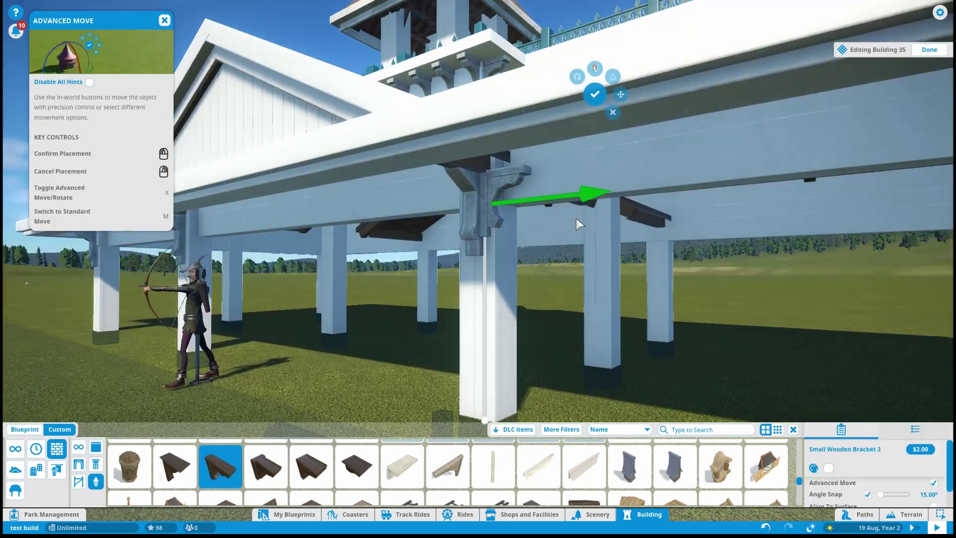
{"action": "key", "text": "r"}
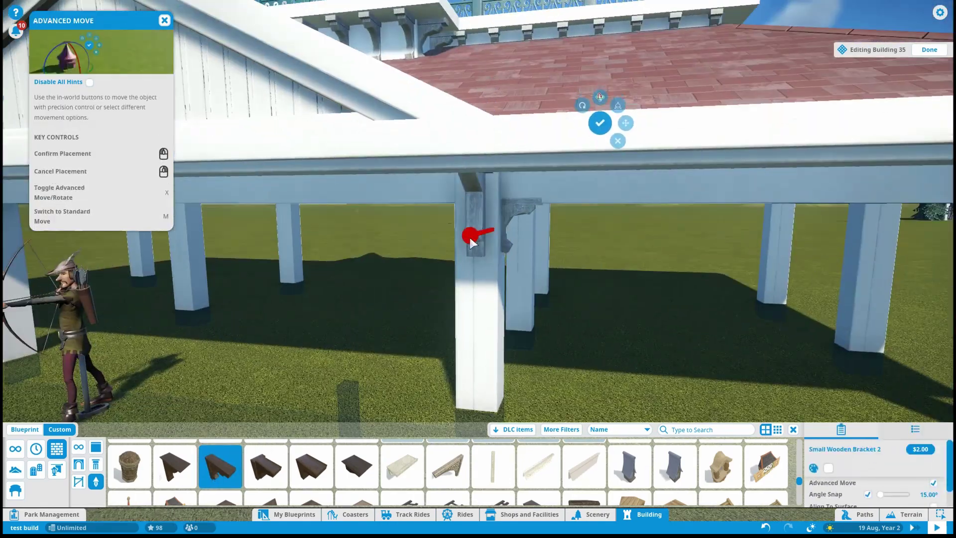
{"action": "scroll", "coordinate": [471, 242], "scroll_direction": "down", "scroll_amount": 3}
{"action": "key", "text": "d"}
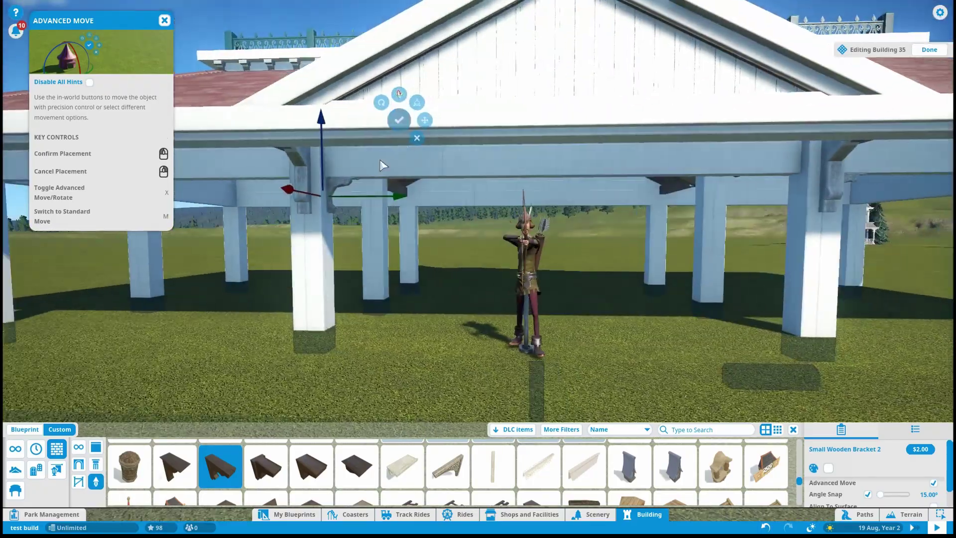
{"action": "key", "text": "e"}
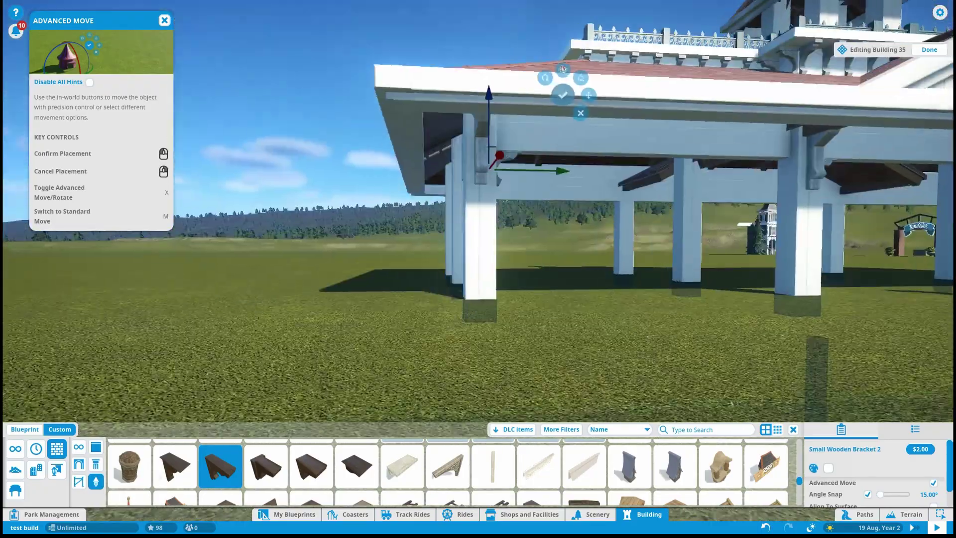
{"action": "key", "text": "e"}
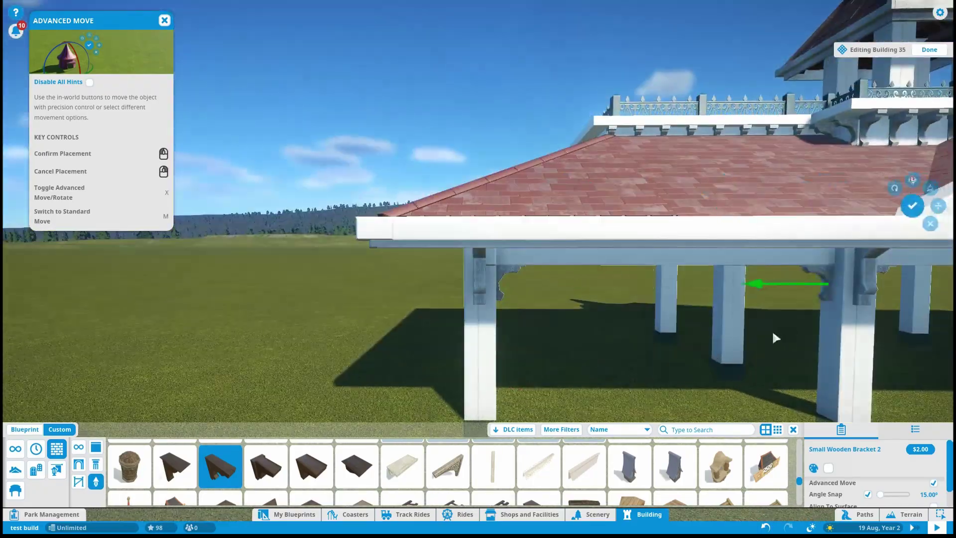
{"action": "key", "text": "e"}
{"action": "key", "text": "q"}
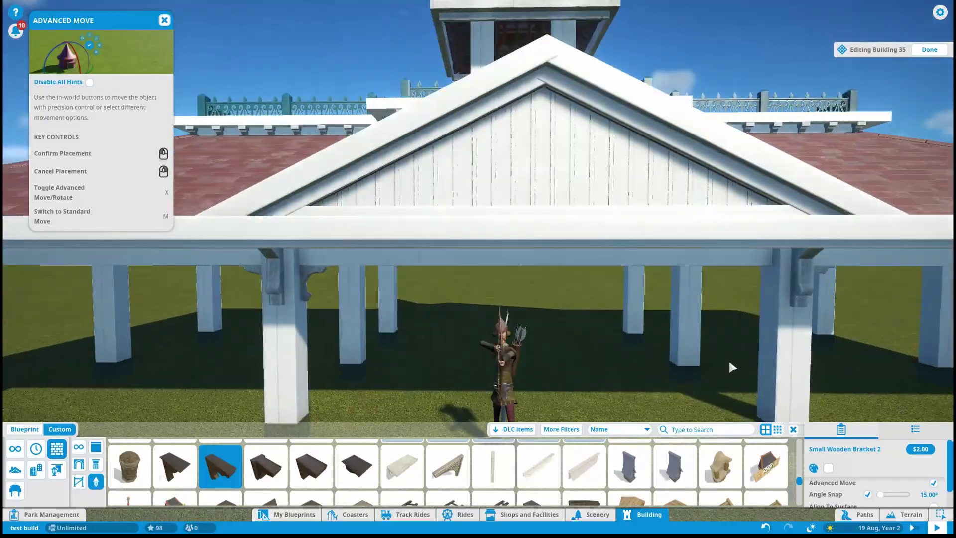
{"action": "key", "text": "e"}
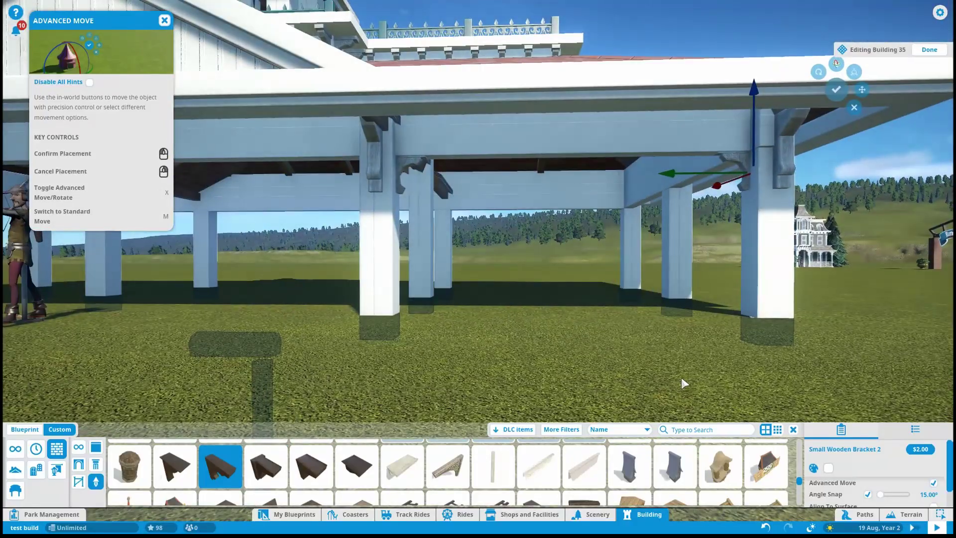
{"action": "key", "text": "e"}
{"action": "scroll", "coordinate": [458, 318], "scroll_direction": "down", "scroll_amount": 5}
{"action": "key", "text": "e"}
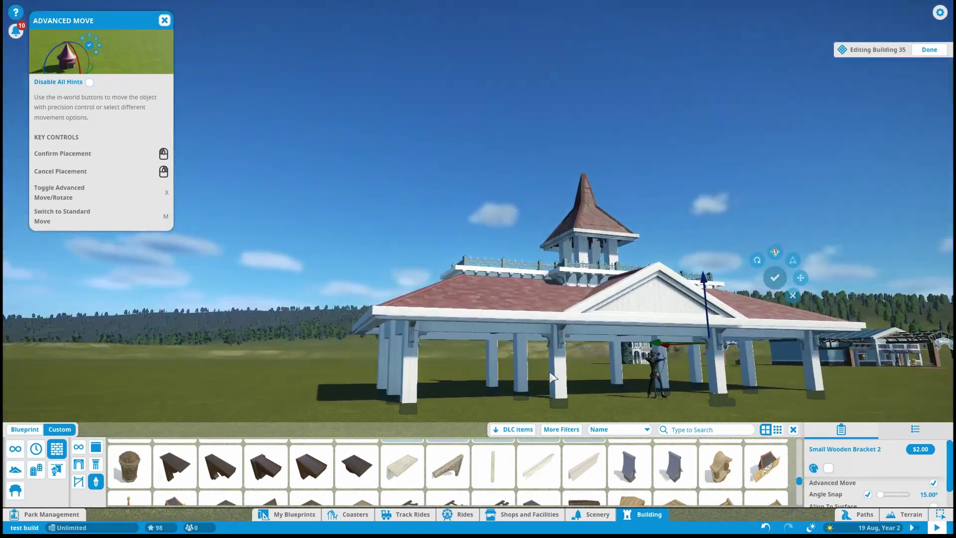
{"action": "left_click", "coordinate": [549, 335], "text": "ctrl"}
{"action": "key", "text": "e"}
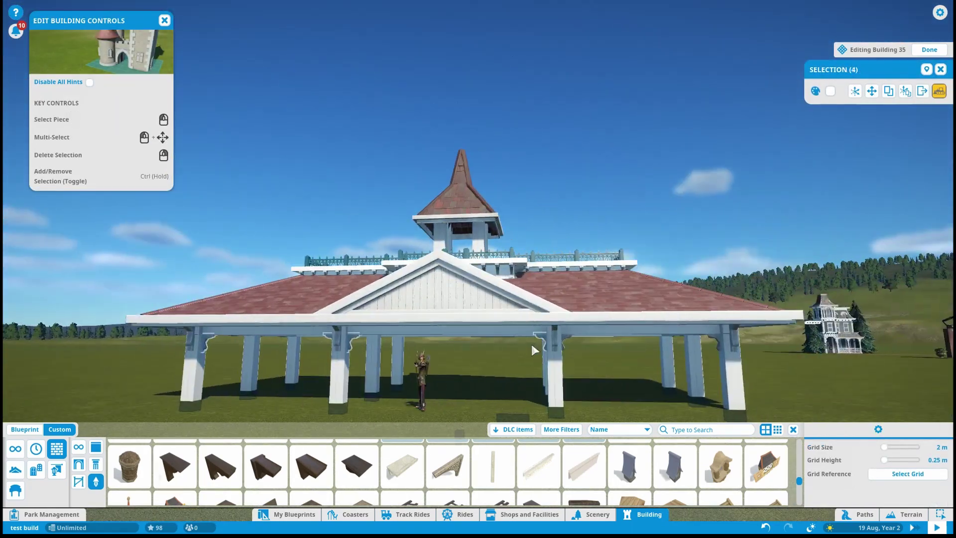
Slide the archer figure along the X axis under the pavilion and finish editing
{"action": "key", "text": "e"}
{"action": "key", "text": "x"}
{"action": "scroll", "coordinate": [604, 390], "scroll_direction": "up", "scroll_amount": 6}
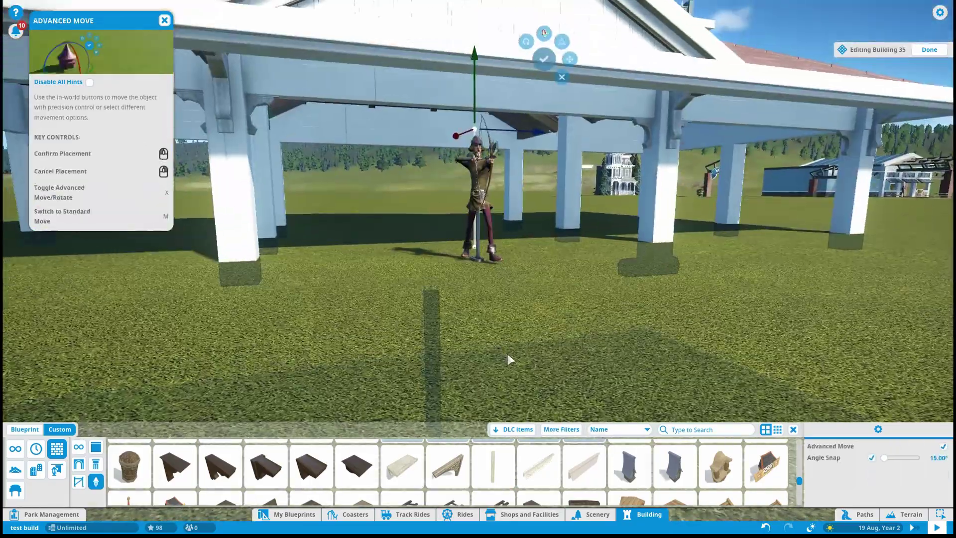
{"action": "key", "text": "e"}
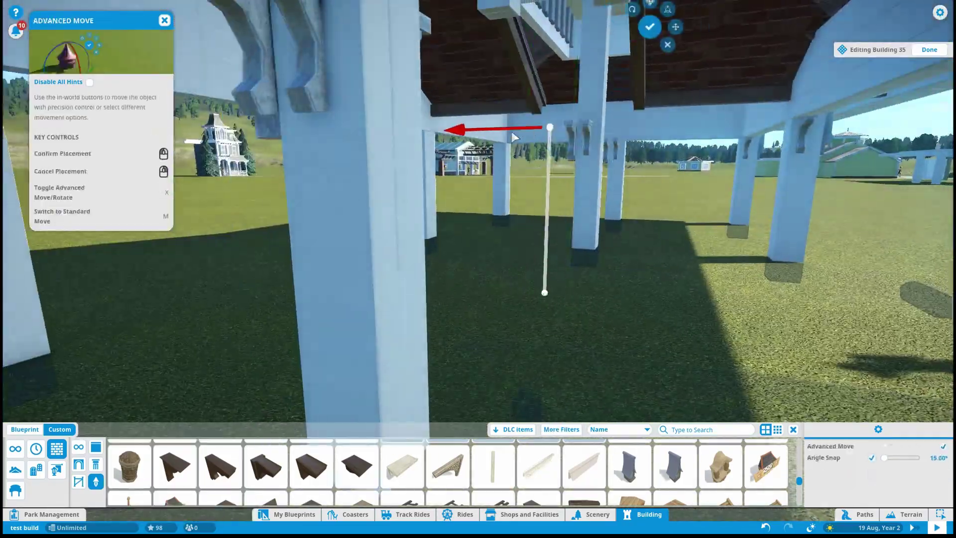
{"action": "left_click_drag", "start_coordinate": [512, 130], "coordinate": [395, 125]}
{"action": "left_click", "coordinate": [407, 134]}
{"action": "scroll", "coordinate": [407, 133], "scroll_direction": "down", "scroll_amount": 5}
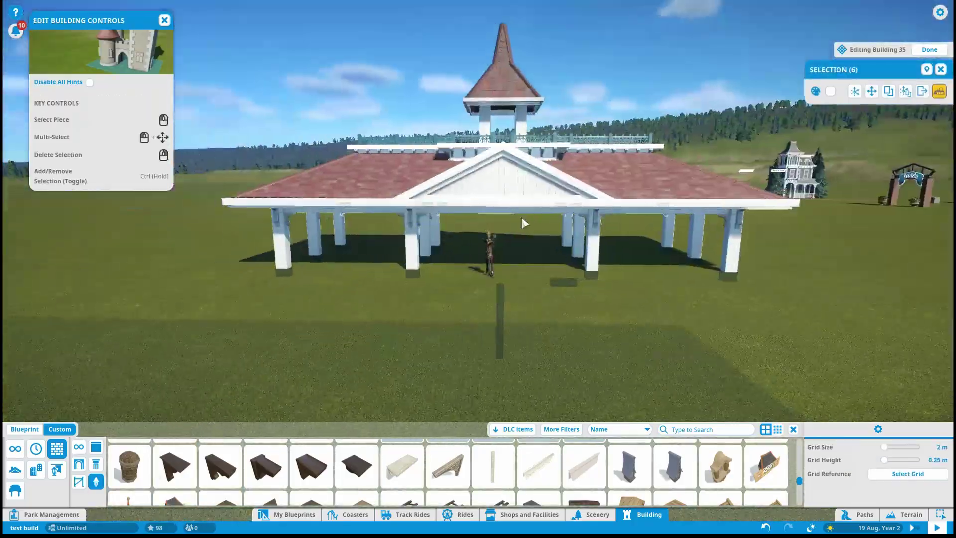
{"action": "key", "text": "Escape"}
Reopen the pavilion as Building 35 for editing, cancelling the stray piece placement
{"action": "scroll", "coordinate": [495, 77], "scroll_direction": "up", "scroll_amount": 5}
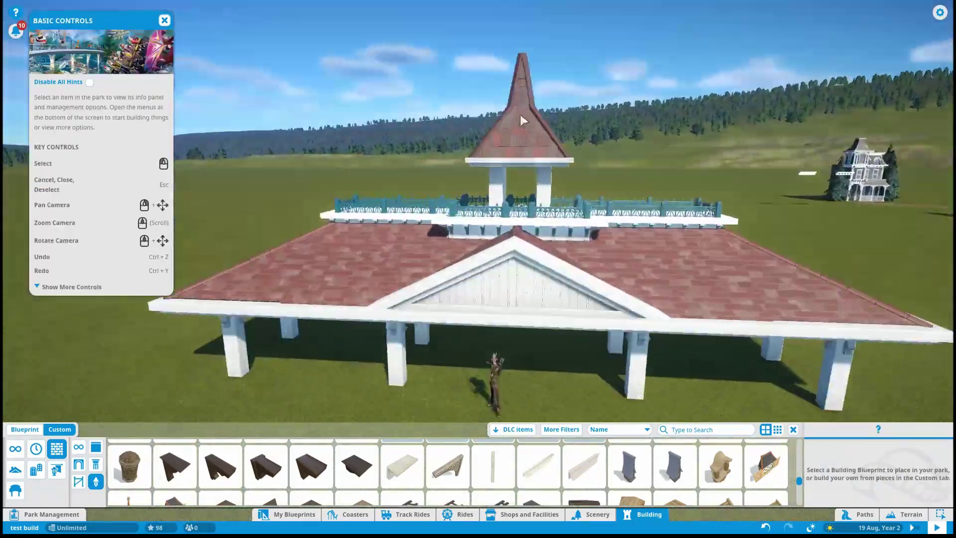
{"action": "left_click", "coordinate": [616, 122]}
{"action": "double_click", "coordinate": [615, 119]}
{"action": "scroll", "coordinate": [611, 144], "scroll_direction": "down", "scroll_amount": 5}
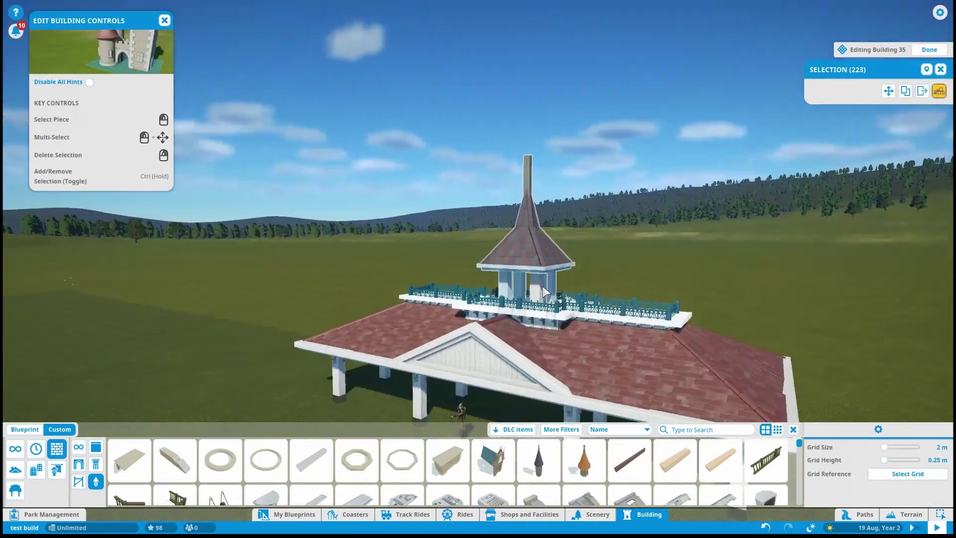
{"action": "key", "text": "e"}
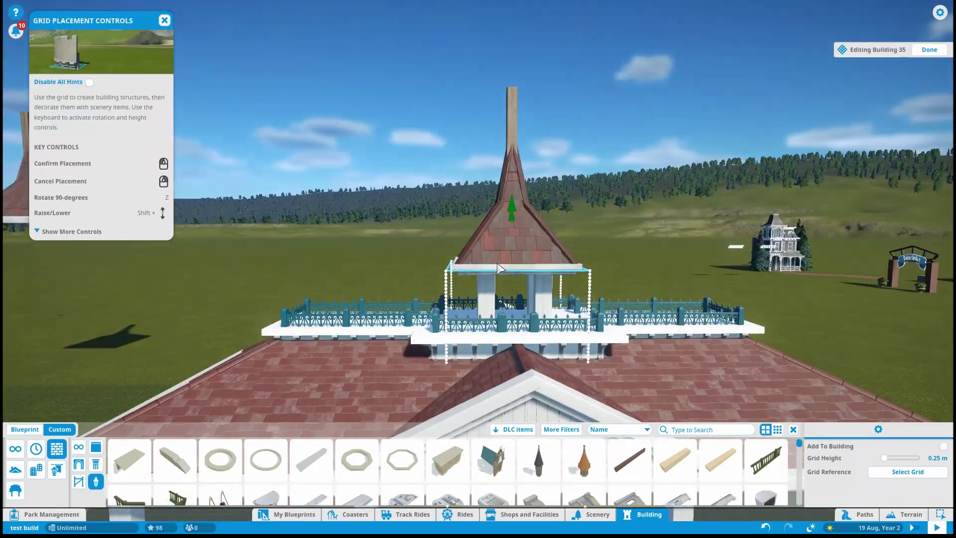
{"action": "right_click", "coordinate": [631, 279]}
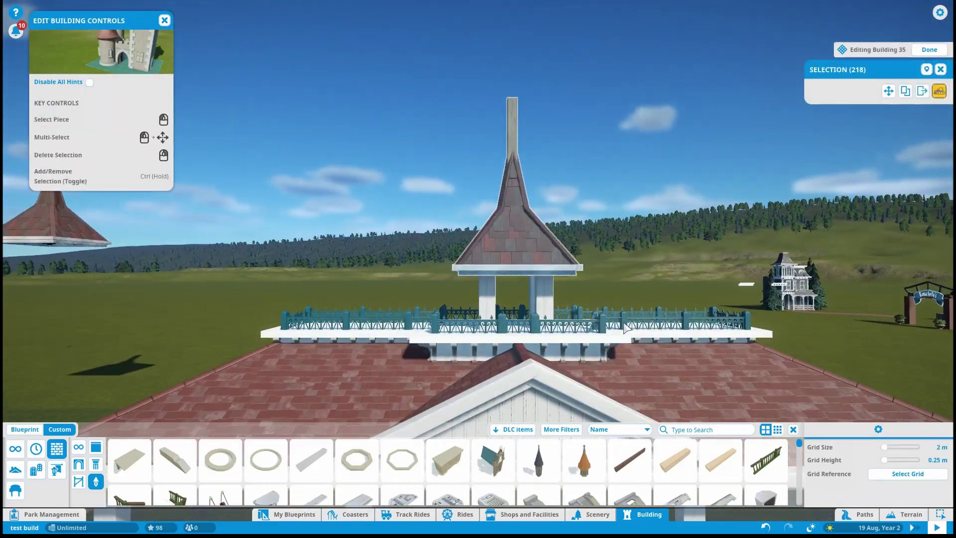
{"action": "scroll", "coordinate": [632, 291], "scroll_direction": "up", "scroll_amount": 3}
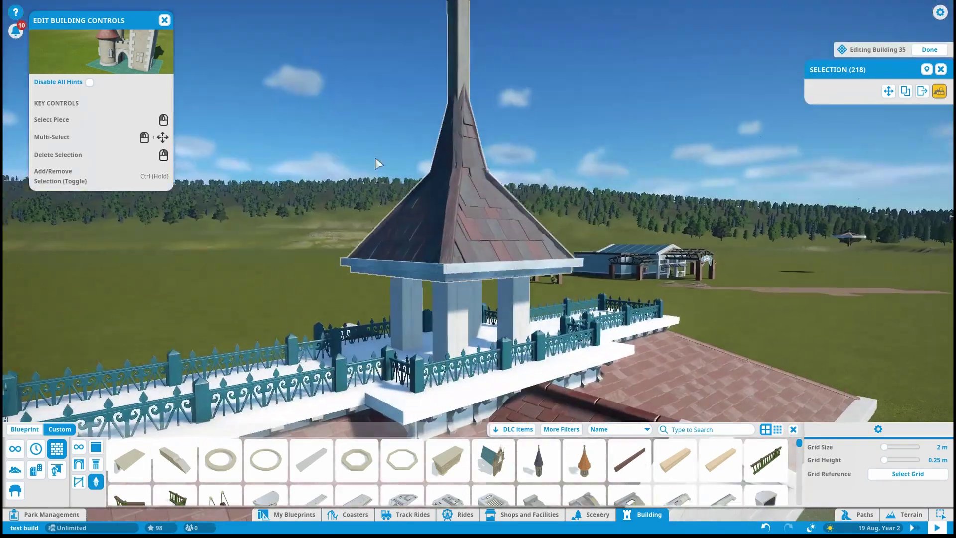
Box-select the cupola's spire pieces and orbit around the roof balcony to inspect them
{"action": "left_click_drag", "start_coordinate": [432, 46], "coordinate": [321, 229]}
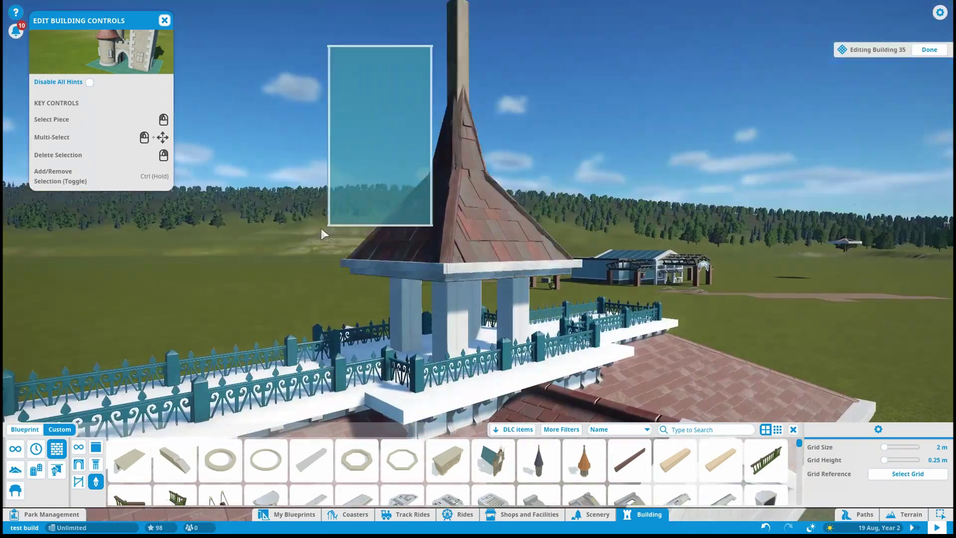
{"action": "right_click", "coordinate": [389, 228]}
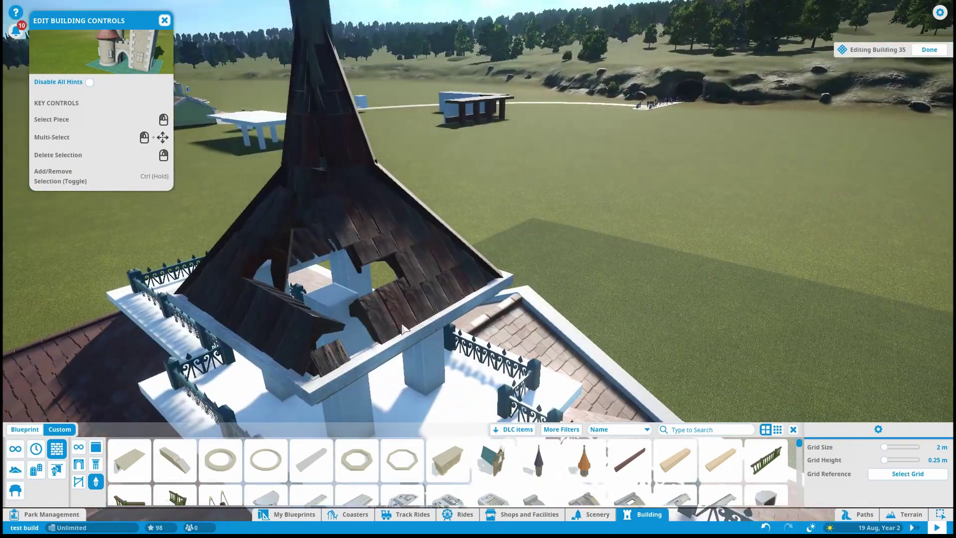
{"action": "right_click", "coordinate": [231, 301]}
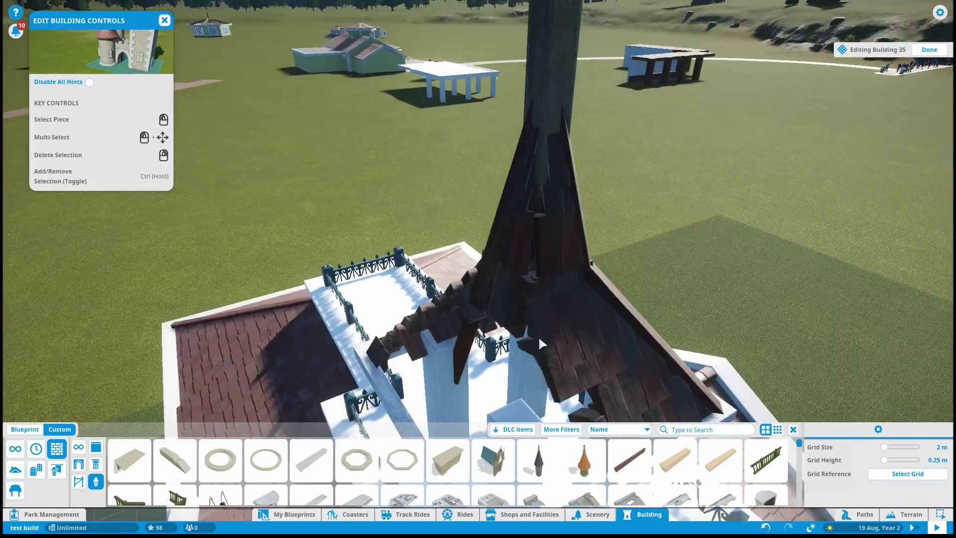
{"action": "right_click", "coordinate": [538, 344]}
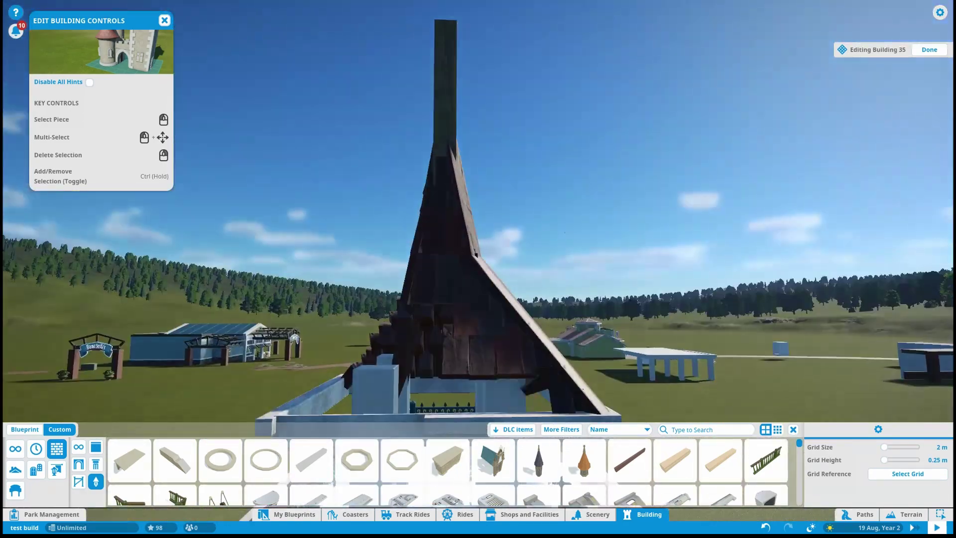
{"action": "right_click", "coordinate": [426, 352]}
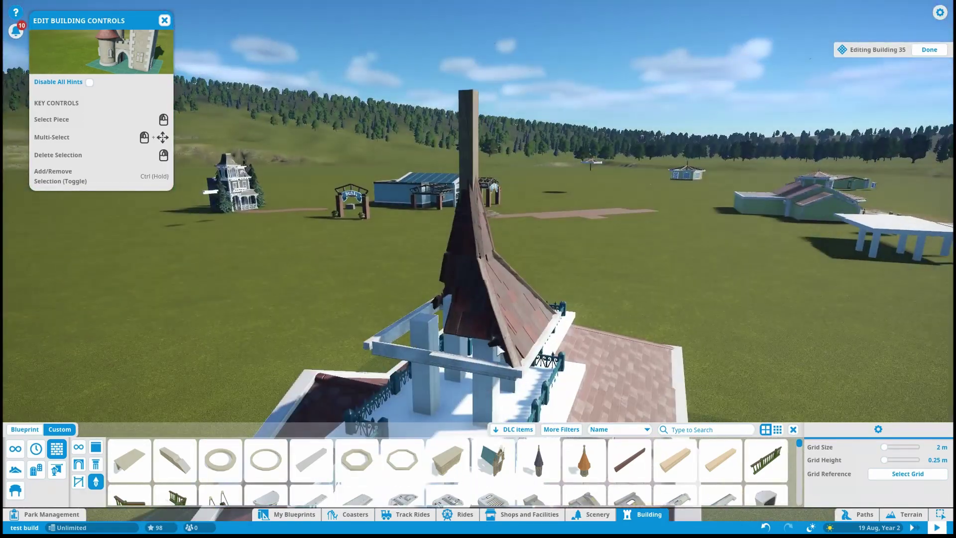
{"action": "right_click", "coordinate": [495, 343]}
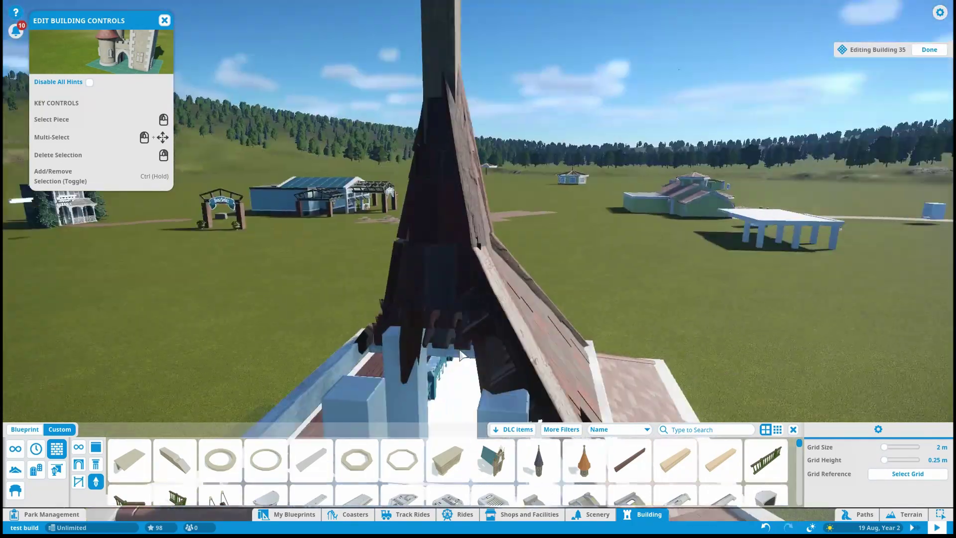
{"action": "right_click", "coordinate": [460, 355]}
{"action": "right_click", "coordinate": [346, 249]}
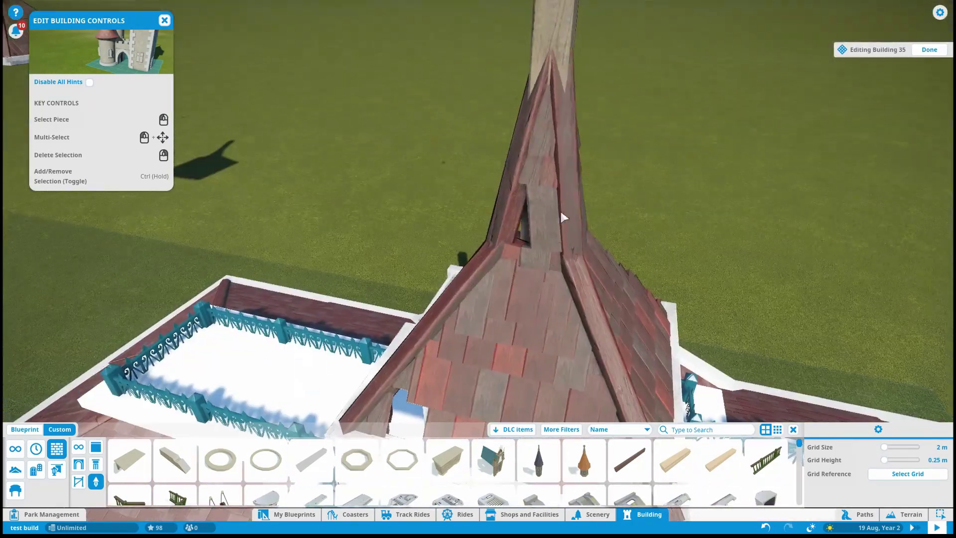
{"action": "right_click", "coordinate": [539, 124]}
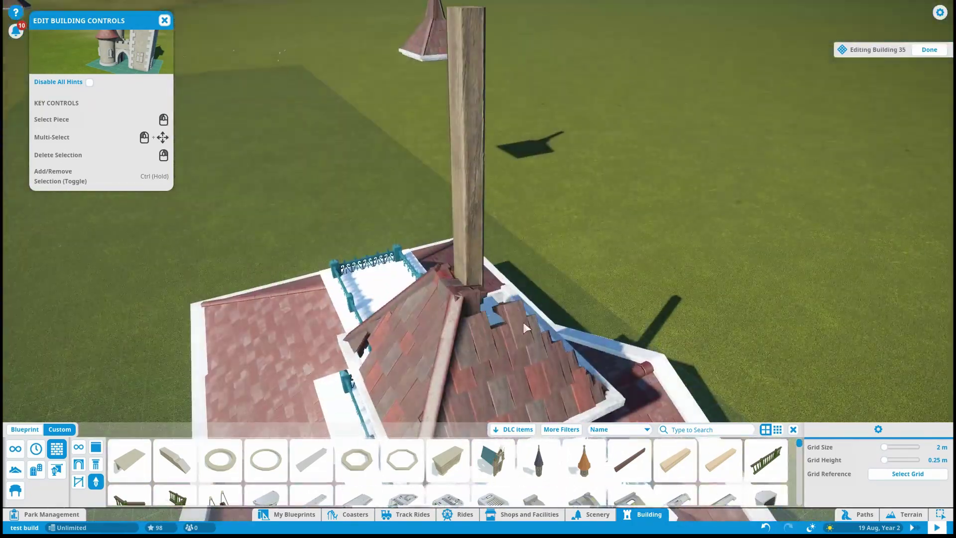
{"action": "scroll", "coordinate": [477, 350], "scroll_direction": "down", "scroll_amount": 3}
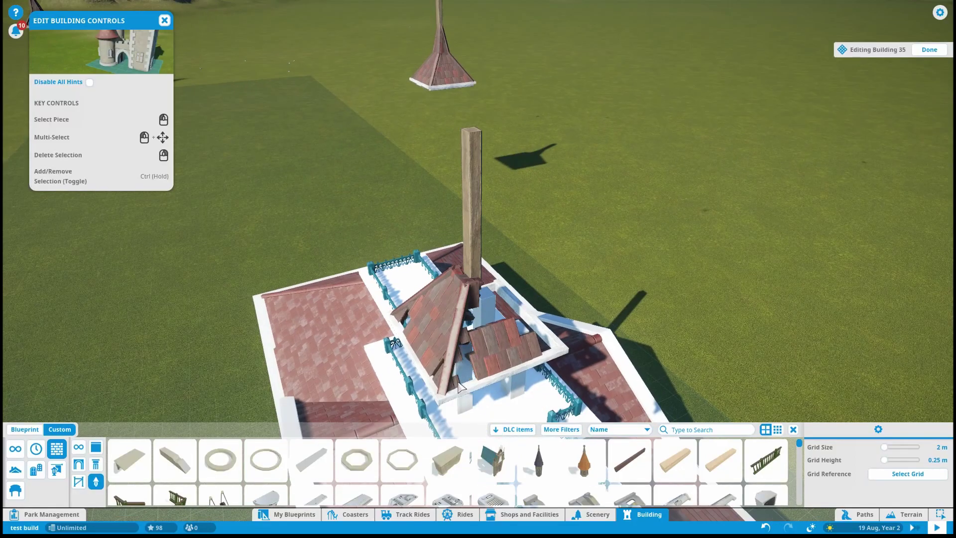
{"action": "right_click", "coordinate": [459, 385]}
Confirm the moved spire pieces after checking them from close and low angles
{"action": "right_click", "coordinate": [537, 381]}
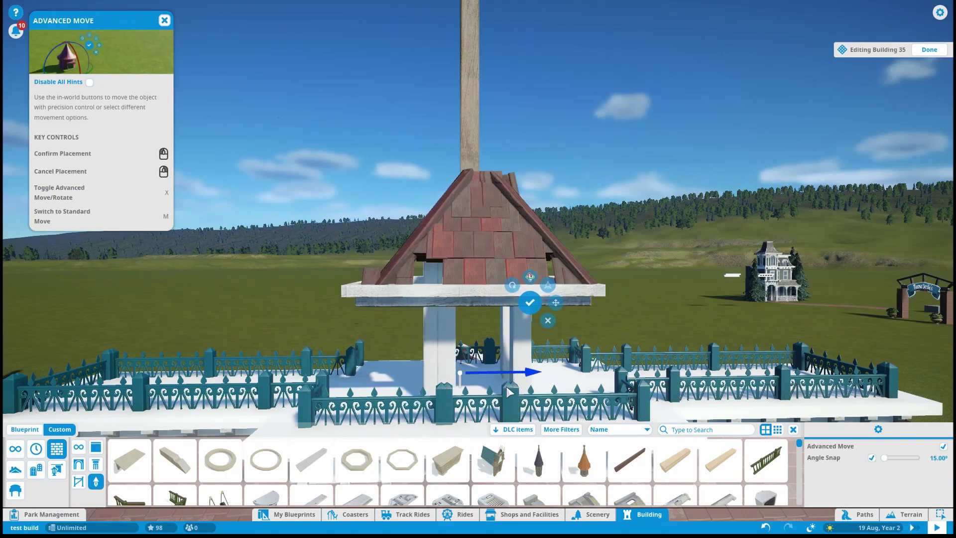
{"action": "left_click", "coordinate": [509, 393]}
{"action": "right_click", "coordinate": [498, 181]}
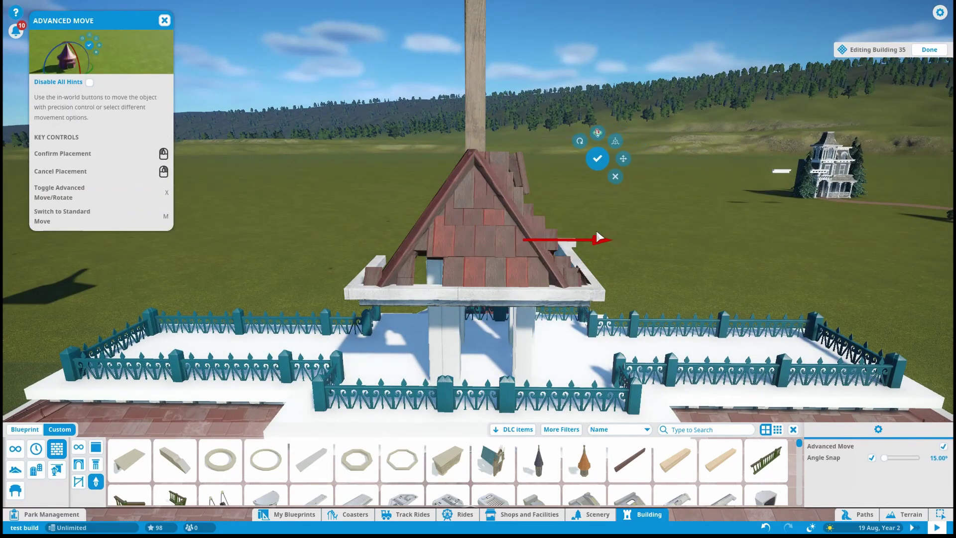
{"action": "right_click", "coordinate": [597, 238]}
{"action": "right_click", "coordinate": [523, 306]}
{"action": "left_click", "coordinate": [587, 256]}
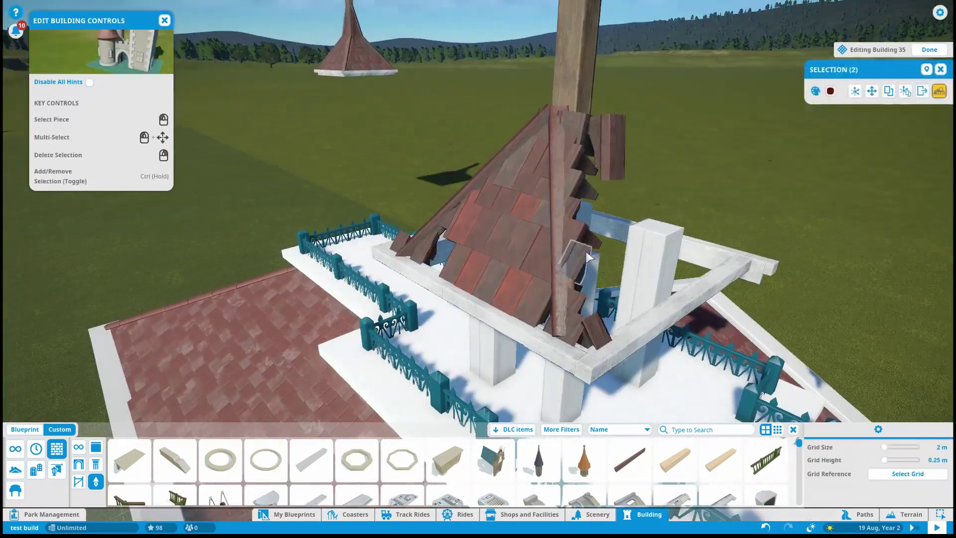
Reposition the cupola roof piece and rotate the wooden plank under the turret roof
{"action": "left_click", "coordinate": [608, 147]}
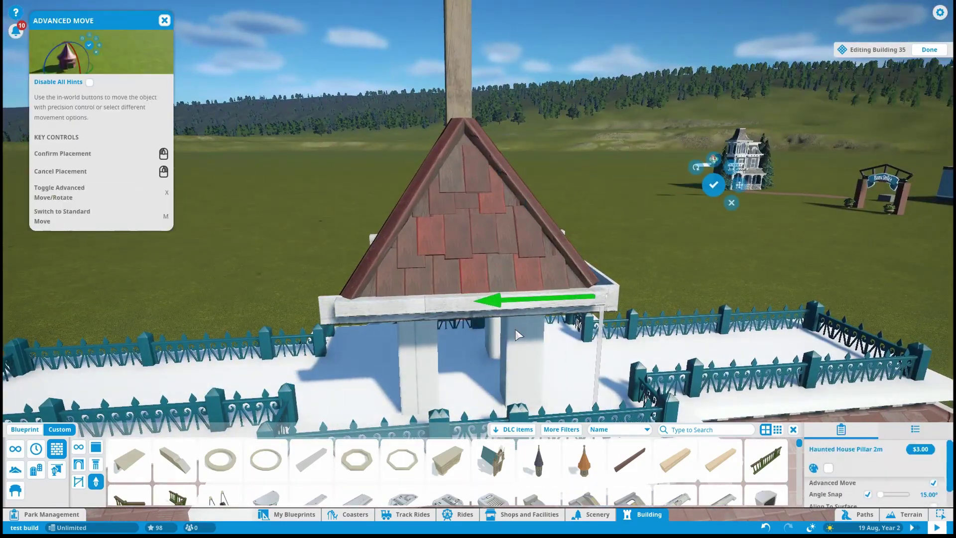
{"action": "right_click", "coordinate": [715, 267]}
{"action": "left_click", "coordinate": [592, 325]}
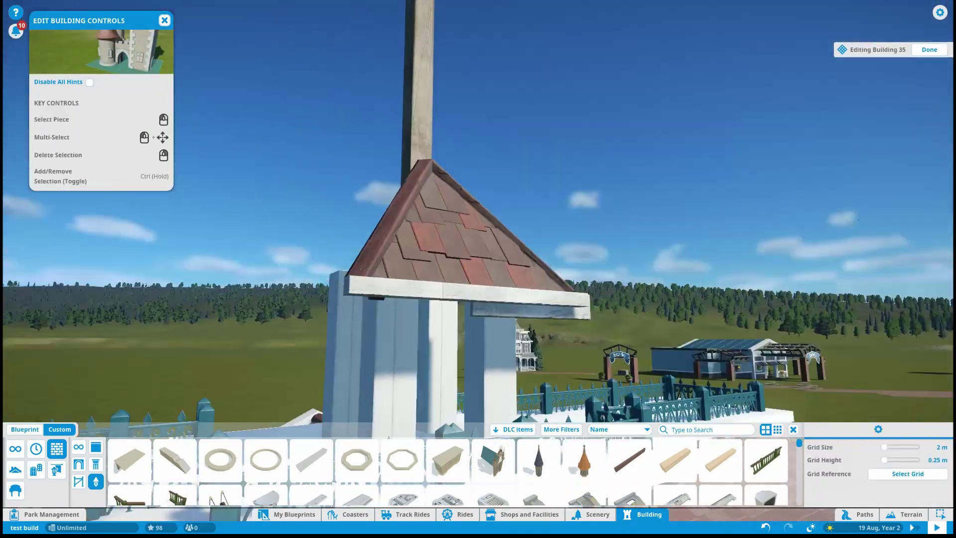
{"action": "left_click", "coordinate": [464, 338]}
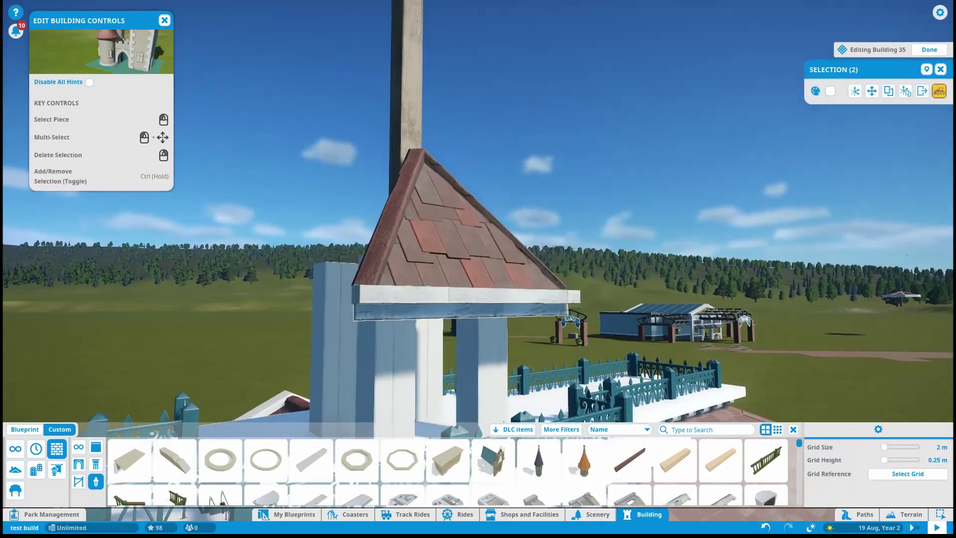
{"action": "left_click", "coordinate": [600, 413]}
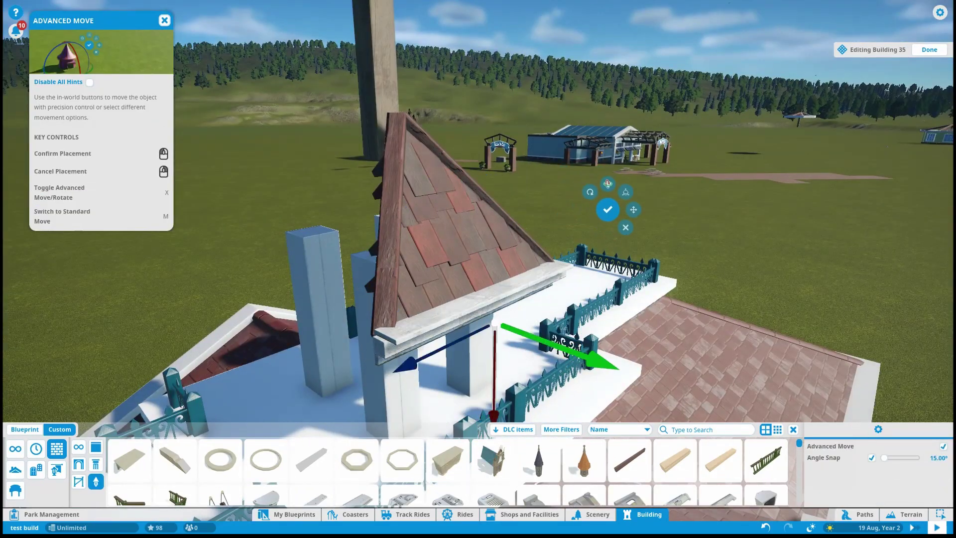
{"action": "right_click", "coordinate": [472, 366]}
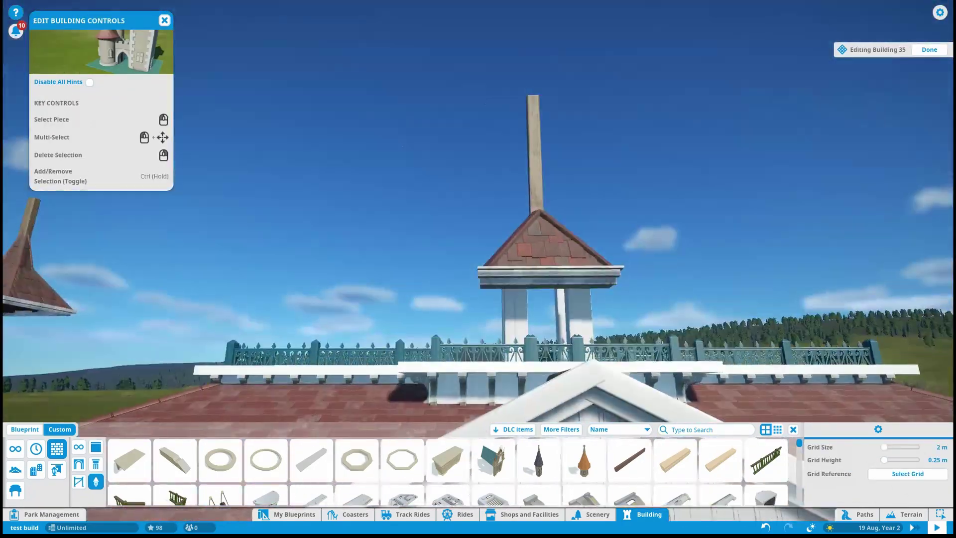
Box-select the turret top's pieces, trim the selection, and start an Advanced Move
{"action": "left_click_drag", "start_coordinate": [448, 170], "coordinate": [636, 288]}
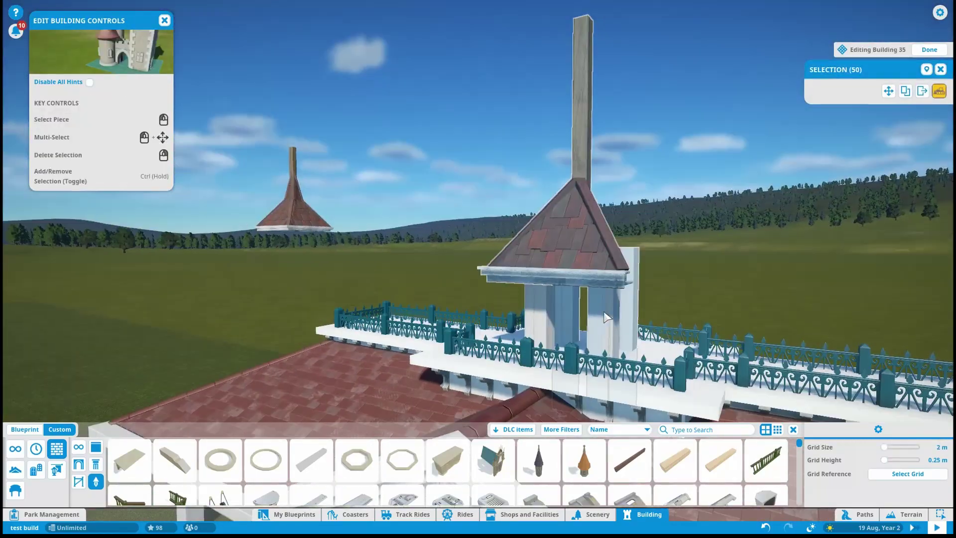
{"action": "left_click", "coordinate": [606, 317], "text": "ctrl"}
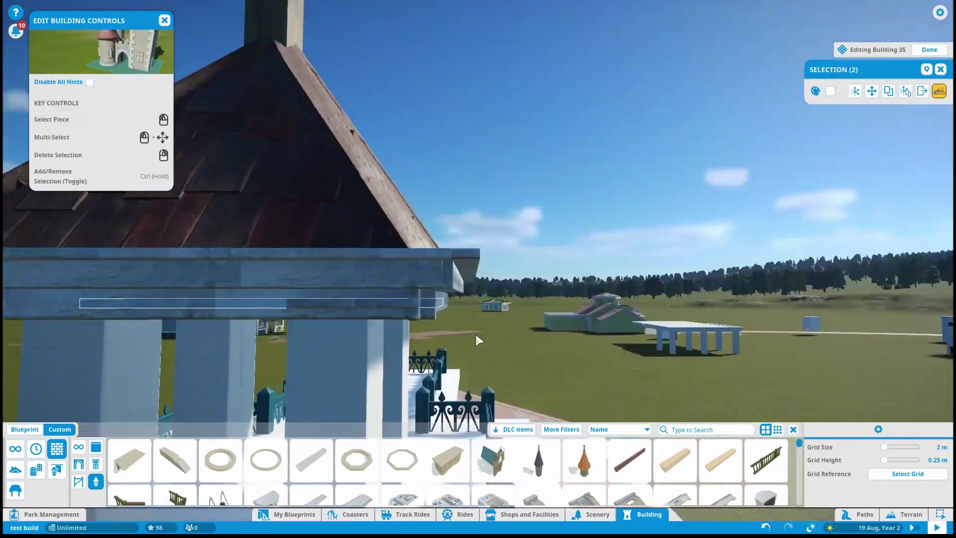
{"action": "key", "text": "m"}
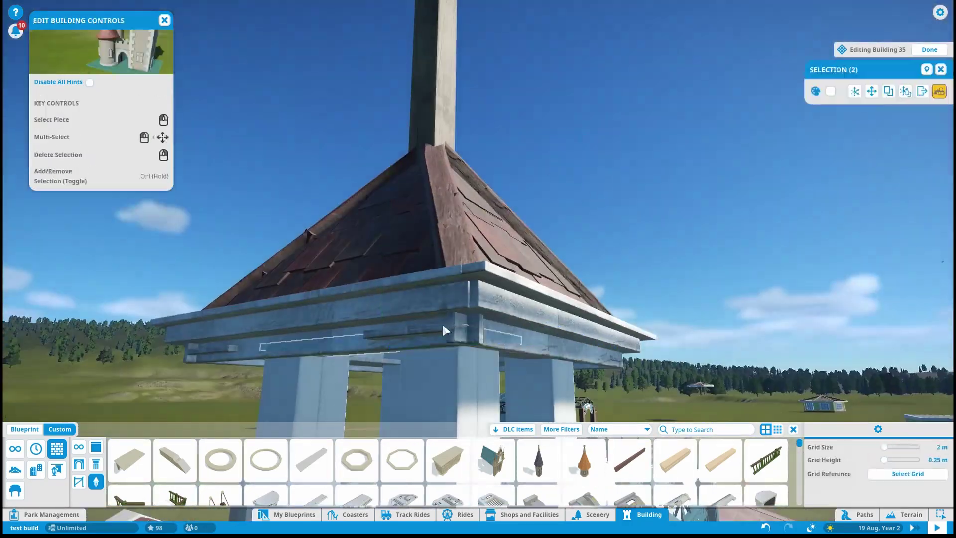
{"action": "scroll", "coordinate": [441, 321], "scroll_direction": "up", "scroll_amount": 5}
{"action": "key", "text": "m"}
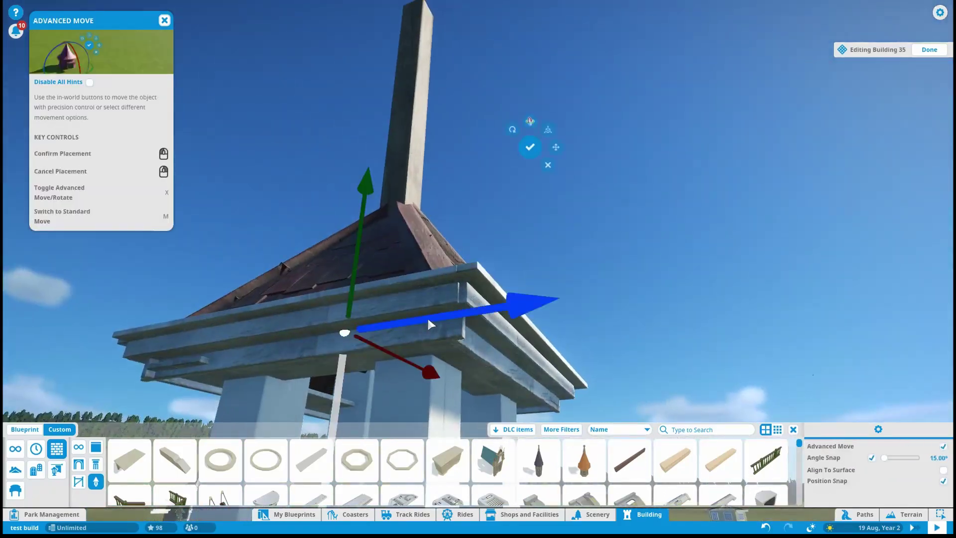
Confirm the moved turret pieces and fit the Thick Wooden Beam 4m under the deck edge
{"action": "left_click", "coordinate": [426, 315]}
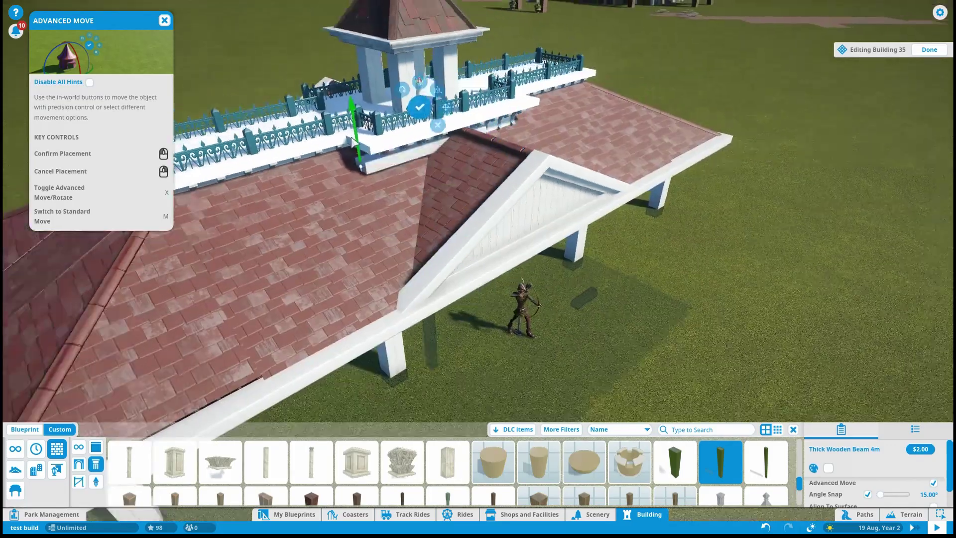
{"action": "scroll", "coordinate": [321, 194], "scroll_direction": "up", "scroll_amount": 2}
{"action": "scroll", "coordinate": [436, 119], "scroll_direction": "down", "scroll_amount": 3}
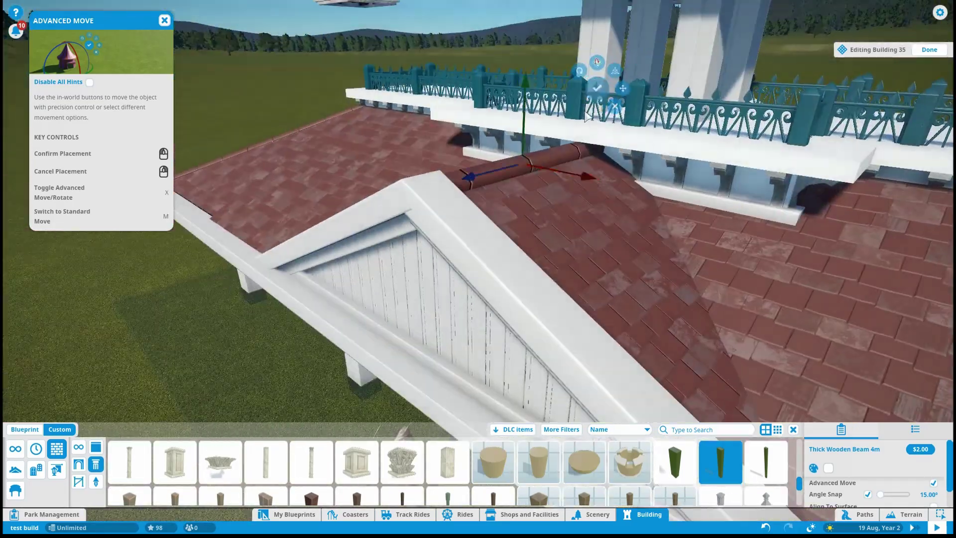
{"action": "left_click", "coordinate": [195, 168]}
{"action": "scroll", "coordinate": [224, 179], "scroll_direction": "down", "scroll_amount": 2}
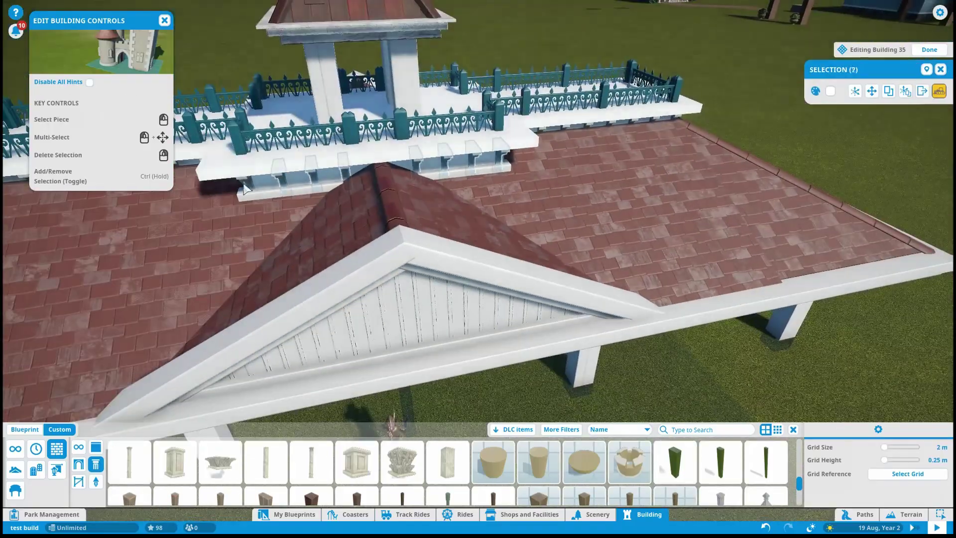
{"action": "key", "text": "q"}
{"action": "scroll", "coordinate": [495, 228], "scroll_direction": "up", "scroll_amount": 4}
{"action": "left_click", "coordinate": [611, 115]}
Place the Rectangle 4 - Large panel under the deck and adjust it beside the turret
{"action": "scroll", "coordinate": [329, 247], "scroll_direction": "up", "scroll_amount": 3}
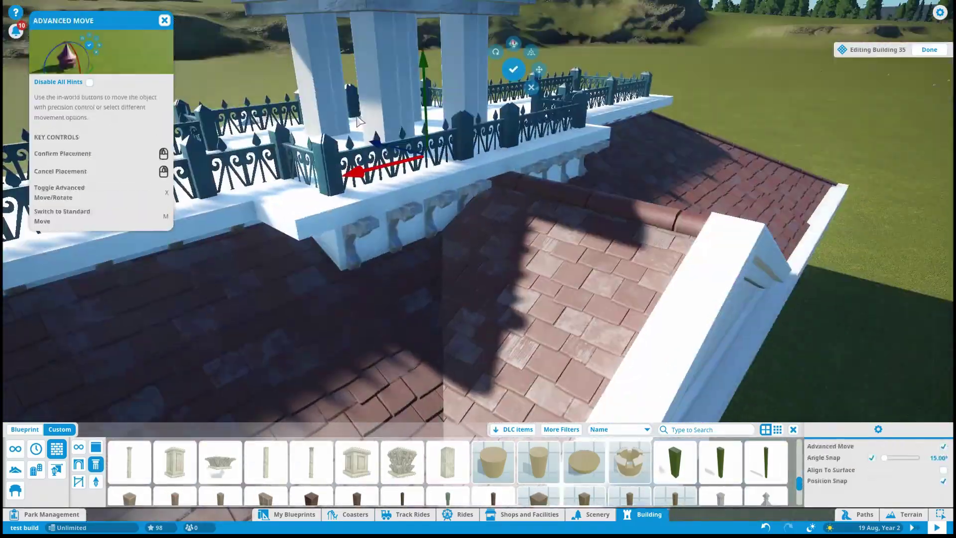
{"action": "scroll", "coordinate": [374, 137], "scroll_direction": "down", "scroll_amount": 3}
{"action": "left_click", "coordinate": [588, 54]}
{"action": "left_click", "coordinate": [374, 212]}
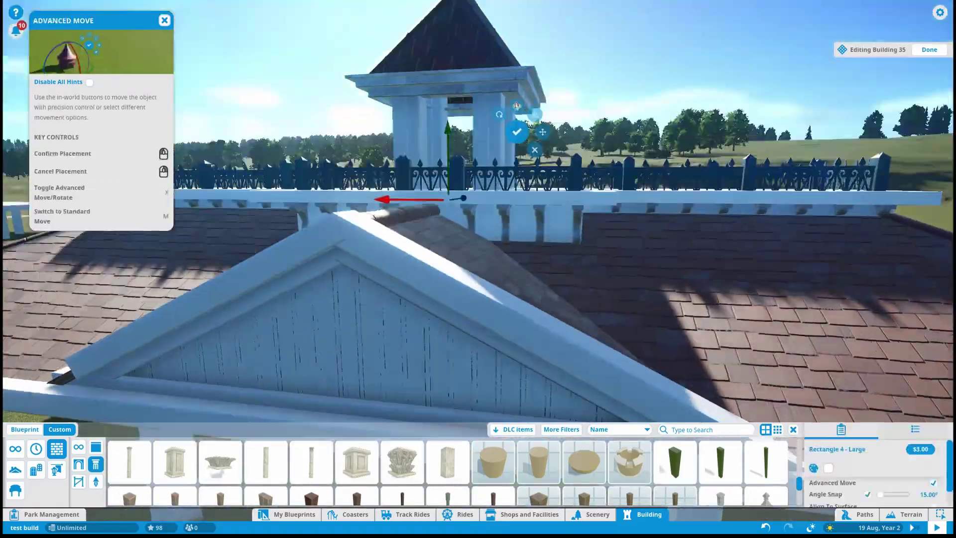
{"action": "scroll", "coordinate": [474, 84], "scroll_direction": "down", "scroll_amount": 3}
{"action": "key", "text": "q"}
{"action": "key", "text": "Escape"}
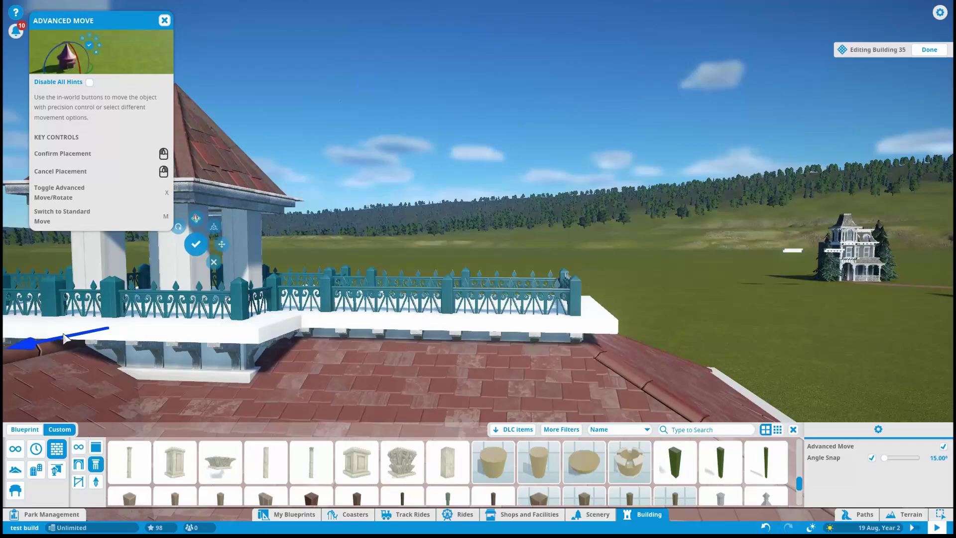
{"action": "scroll", "coordinate": [478, 224], "scroll_direction": "up", "scroll_amount": 5}
{"action": "key", "text": "q"}
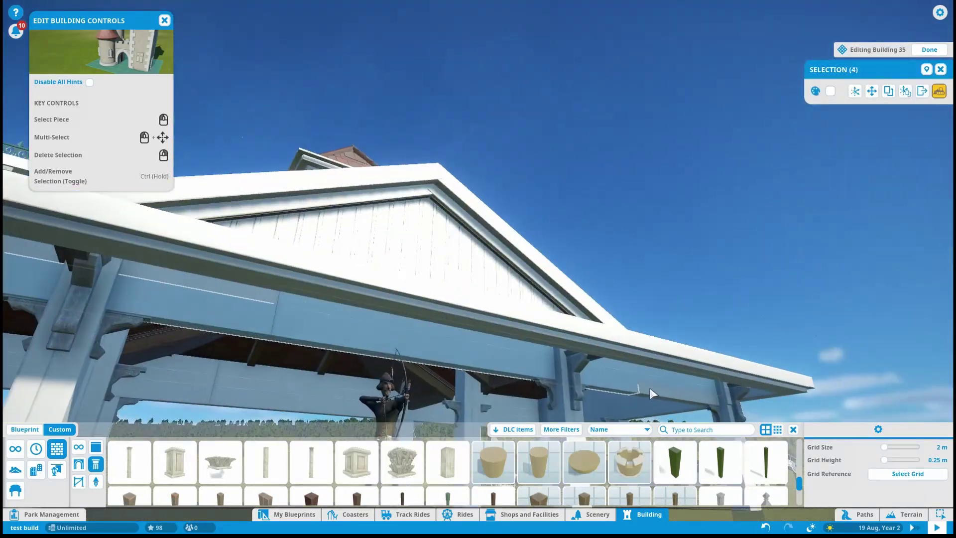
Rotate the multi-paned window upright and position it on the turret front
{"action": "key", "text": "m"}
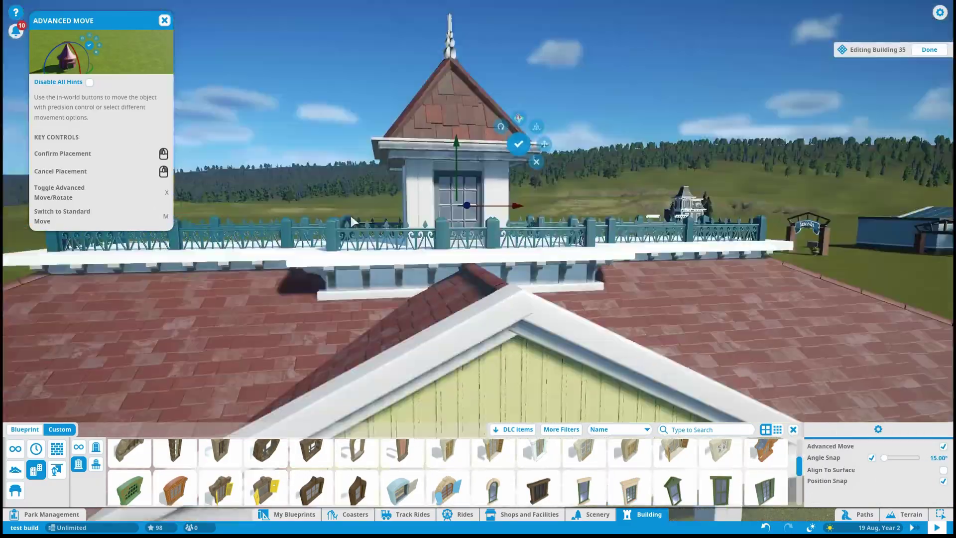
{"action": "left_click_drag", "start_coordinate": [493, 249], "coordinate": [504, 259]}
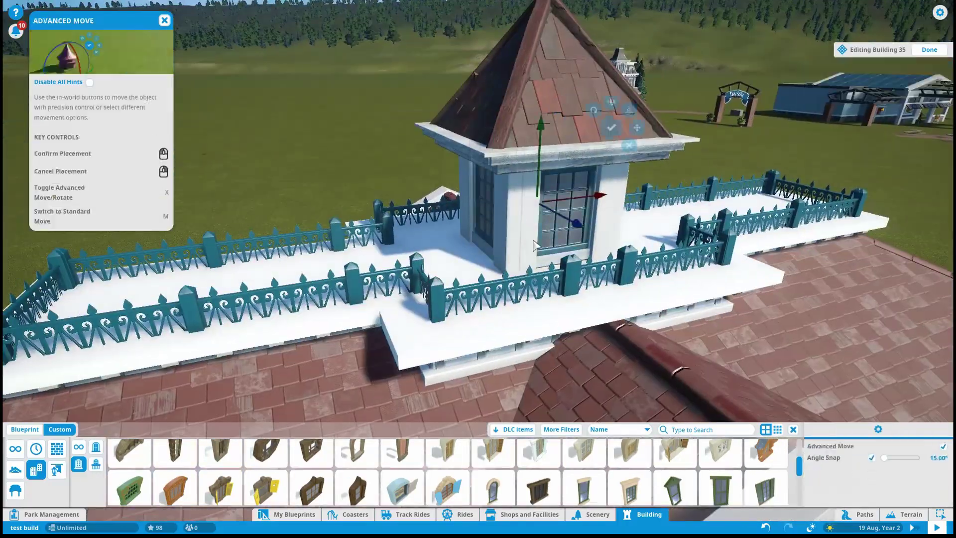
{"action": "key", "text": "x"}
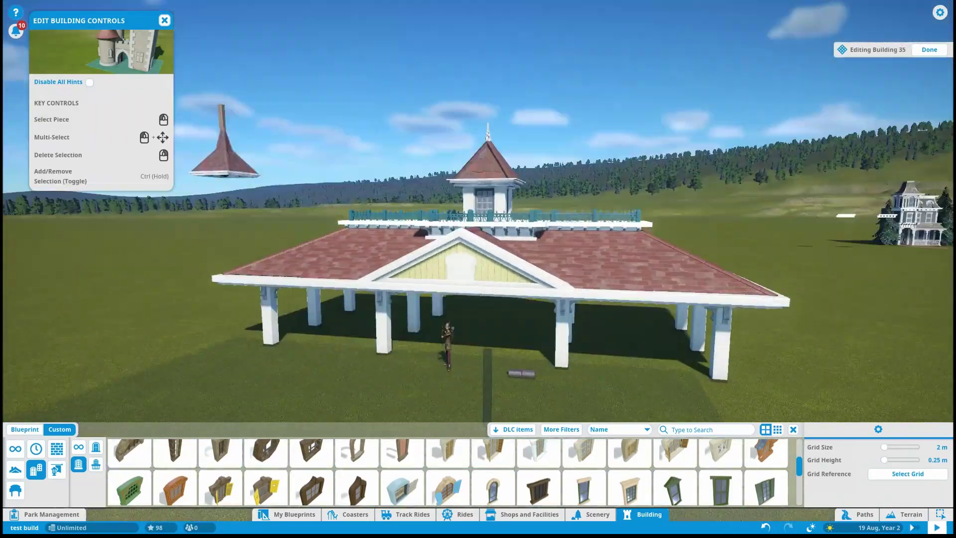
Place a slim peaked window on the gable, trying and discarding Haunted House Window Lit 3
{"action": "left_click", "coordinate": [608, 146]}
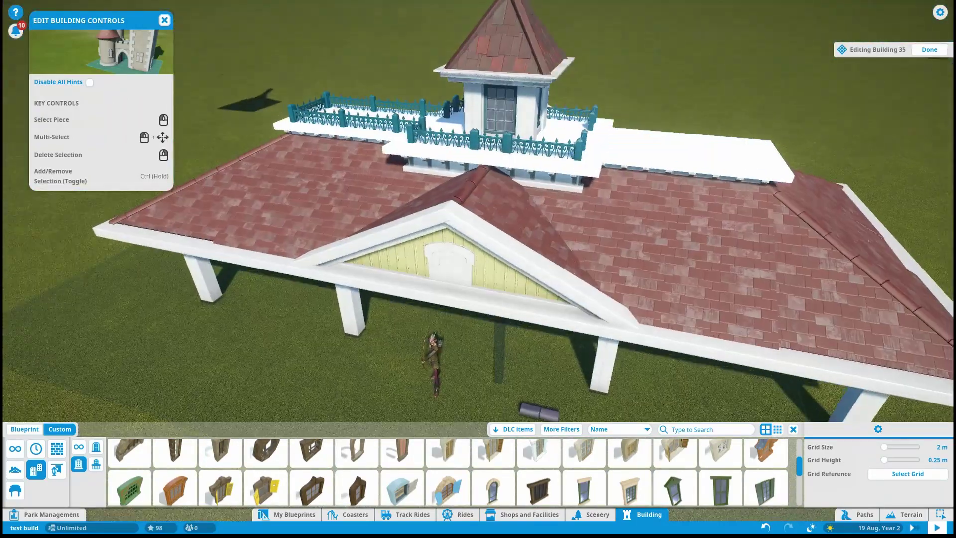
{"action": "scroll", "coordinate": [478, 224], "scroll_direction": "down", "scroll_amount": 10}
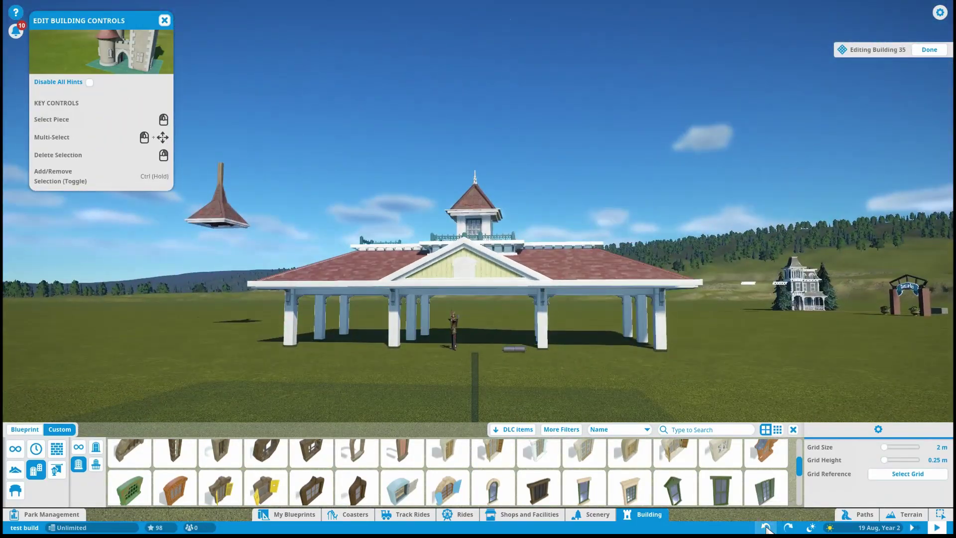
{"action": "left_click", "coordinate": [766, 529]}
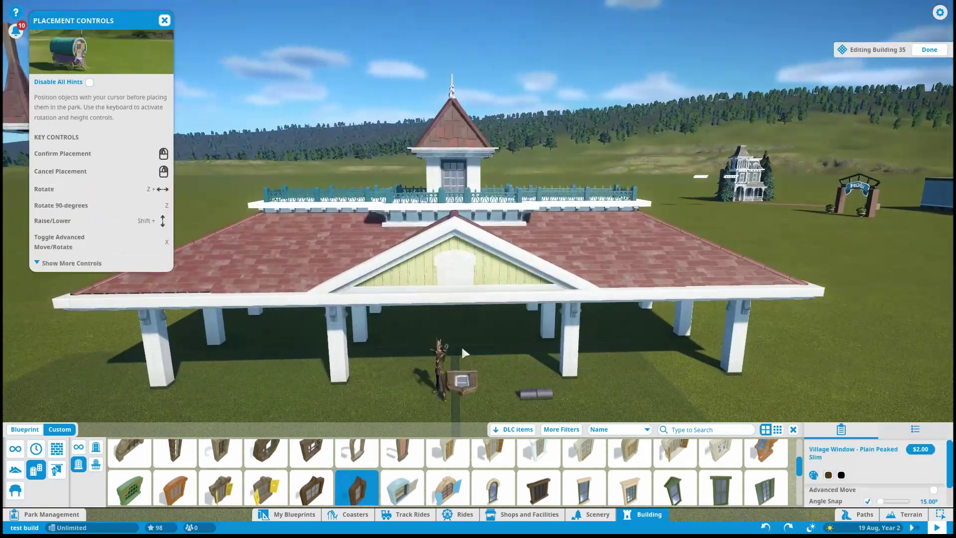
{"action": "left_click_drag", "start_coordinate": [541, 267], "coordinate": [508, 267]}
{"action": "scroll", "coordinate": [498, 278], "scroll_direction": "up", "scroll_amount": 2}
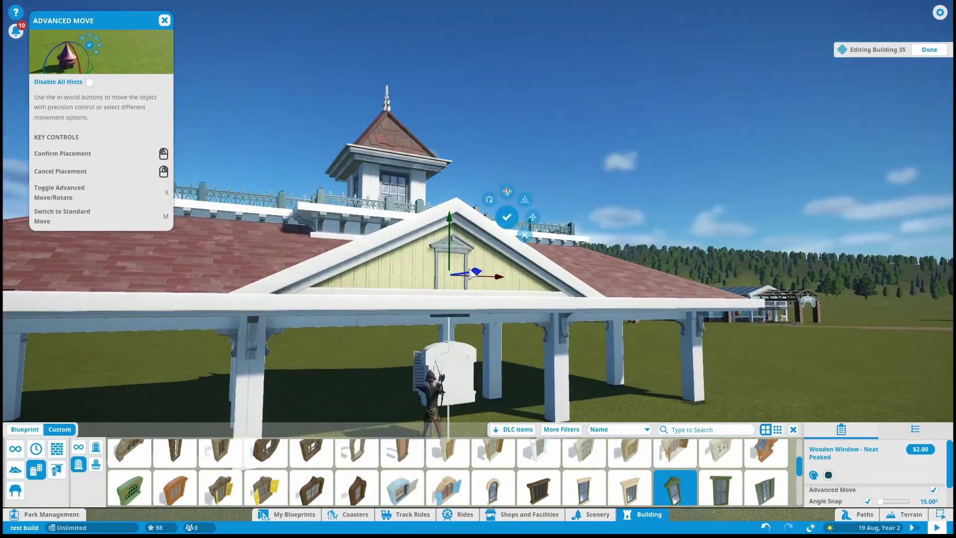
{"action": "left_click", "coordinate": [505, 204]}
{"action": "left_click", "coordinate": [629, 486]}
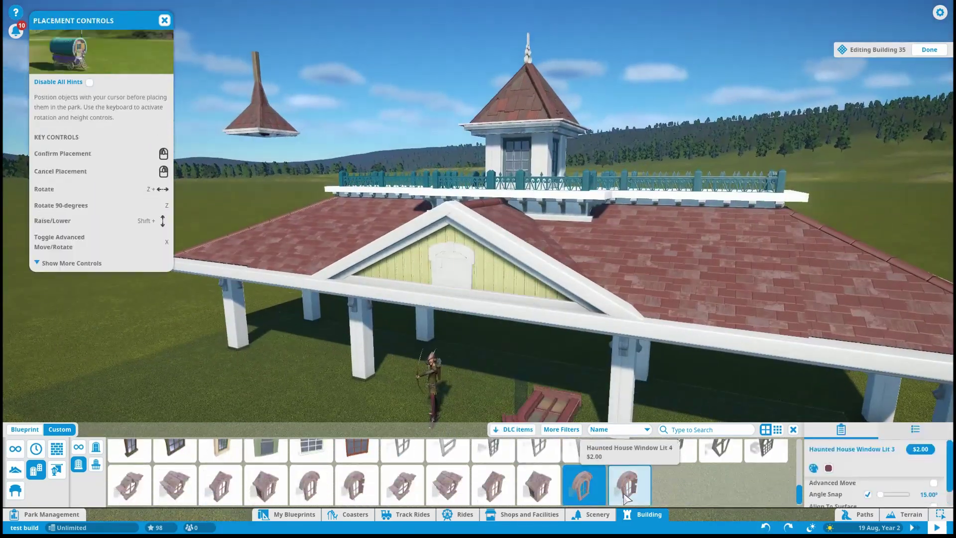
{"action": "right_click", "coordinate": [521, 150]}
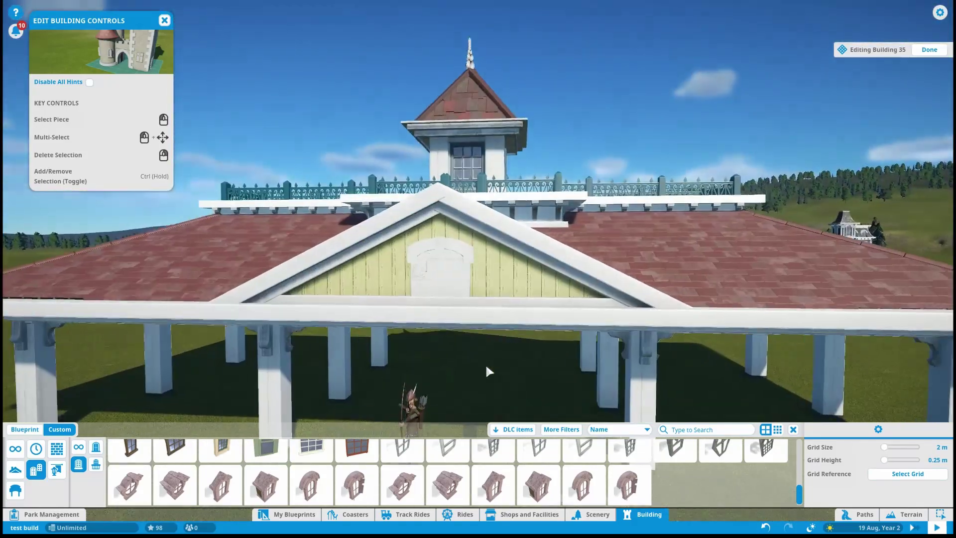
Choose the Square 1 - Extra Small shape from simple shapes and view the gable window
{"action": "left_click", "coordinate": [591, 514]}
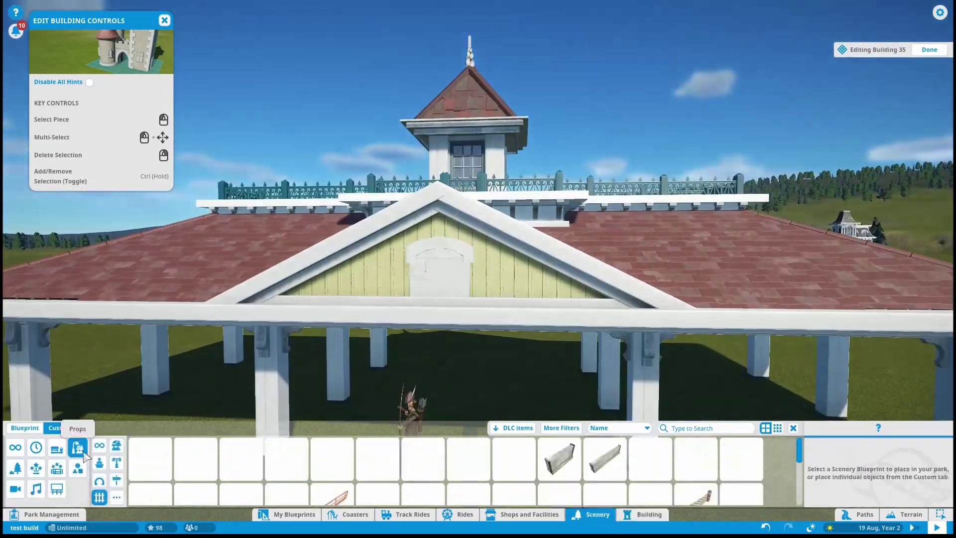
{"action": "left_click", "coordinate": [77, 468]}
{"action": "left_click", "coordinate": [650, 460]}
{"action": "scroll", "coordinate": [436, 282], "scroll_direction": "up", "scroll_amount": 5}
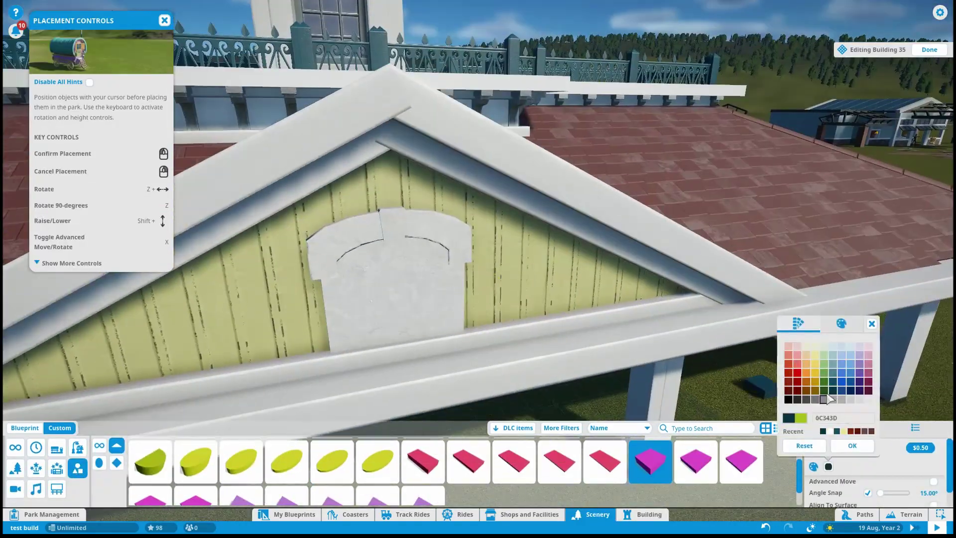
{"action": "left_click_drag", "start_coordinate": [421, 221], "coordinate": [649, 213]}
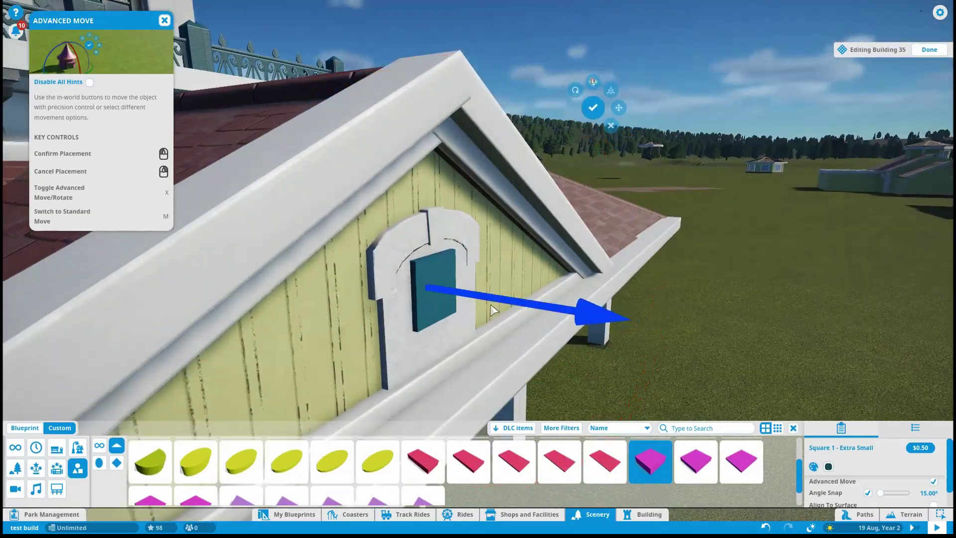
{"action": "left_click_drag", "start_coordinate": [535, 291], "coordinate": [491, 268]}
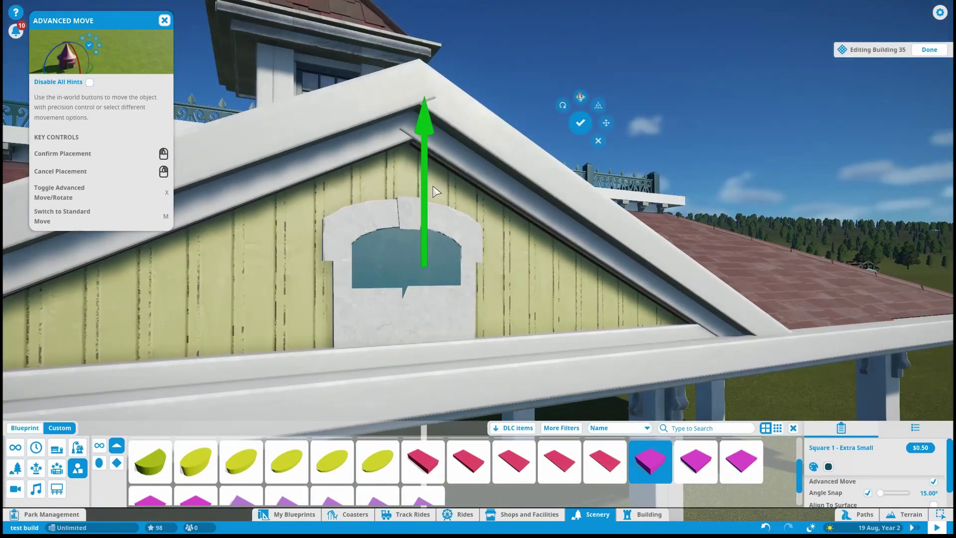
{"action": "left_click_drag", "start_coordinate": [433, 192], "coordinate": [560, 364]}
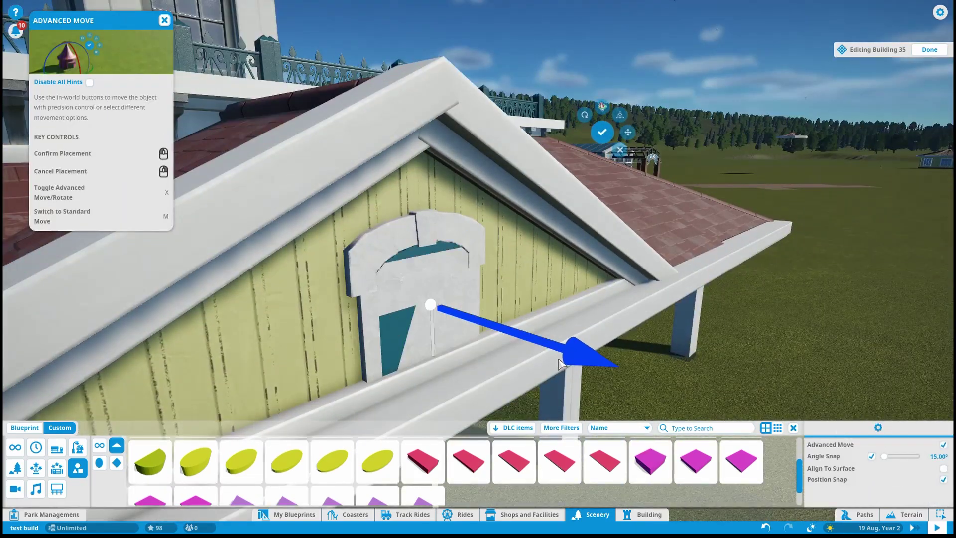
Rotate and position the plank atop the gable window's arch, then confirm it
{"action": "left_click", "coordinate": [427, 251]}
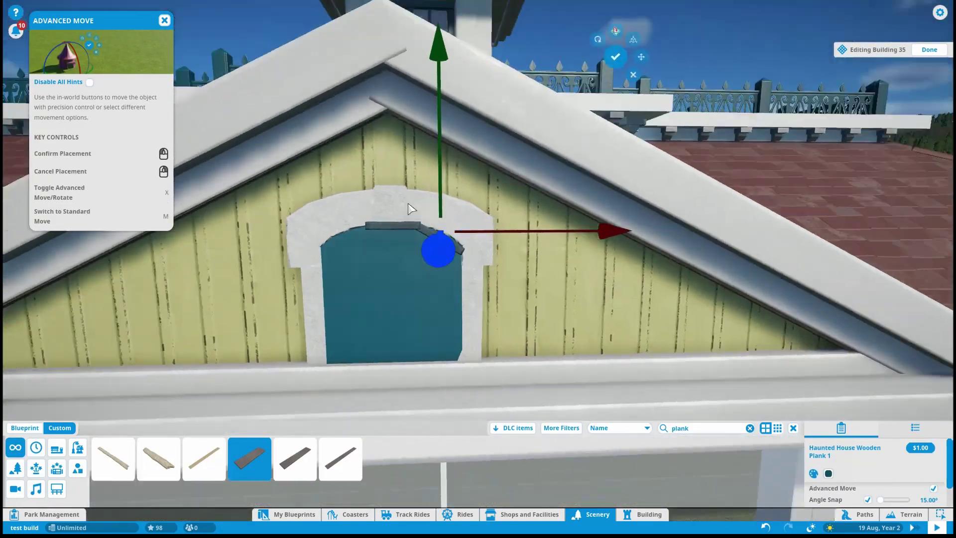
{"action": "key", "text": "x"}
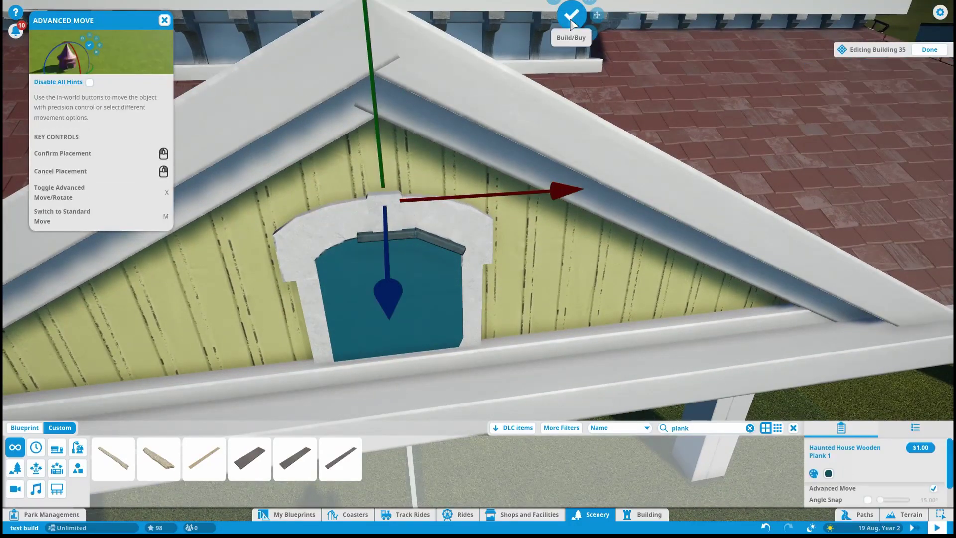
{"action": "key", "text": "x"}
{"action": "key", "text": "x"}
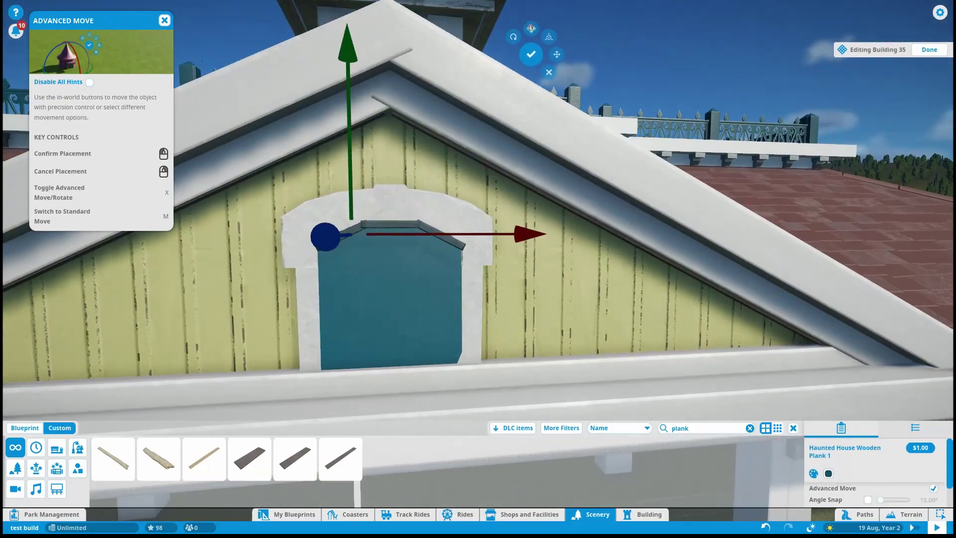
{"action": "left_click", "coordinate": [388, 232]}
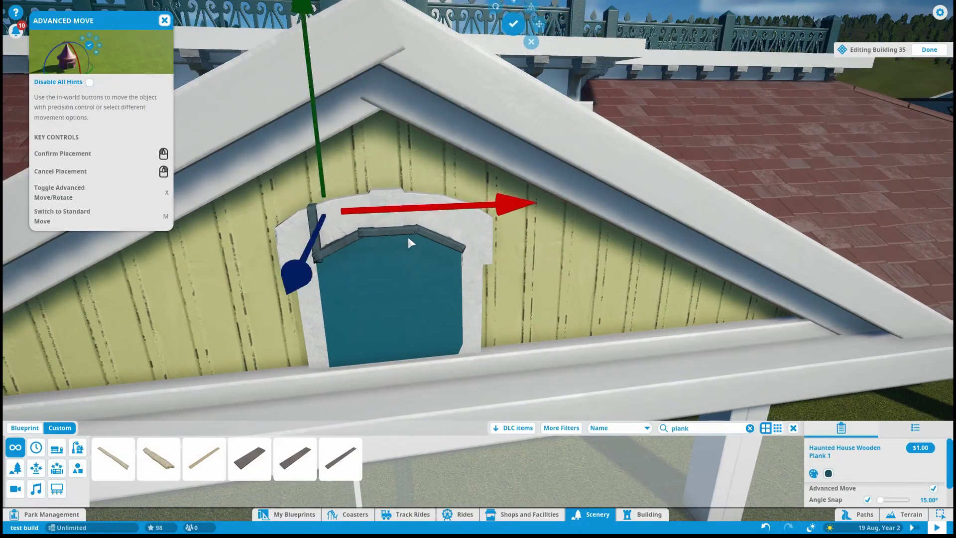
{"action": "left_click_drag", "start_coordinate": [346, 142], "coordinate": [346, 141]}
{"action": "scroll", "coordinate": [328, 157], "scroll_direction": "down", "scroll_amount": 6}
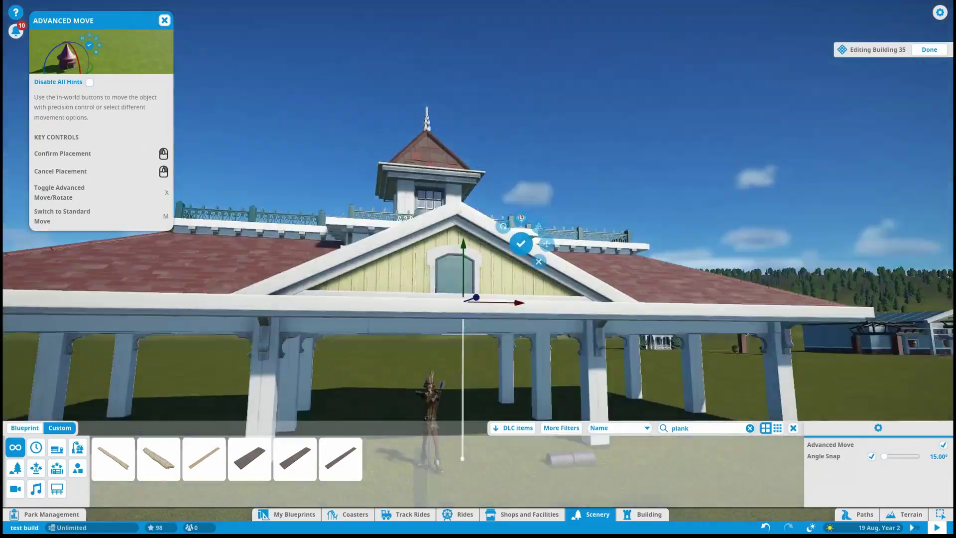
{"action": "scroll", "coordinate": [433, 267], "scroll_direction": "up", "scroll_amount": 5}
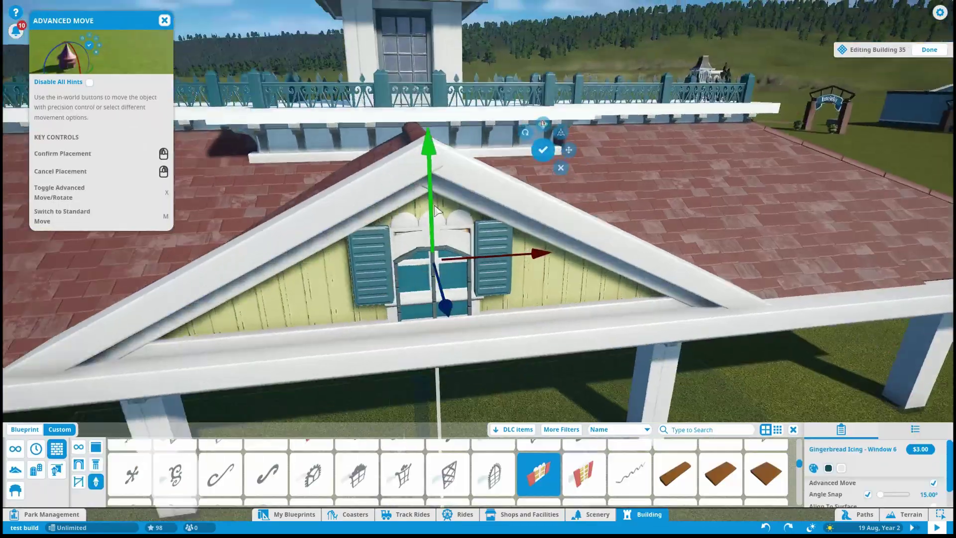
Rotate the remaining gable piece and confirm the shutter placement
{"action": "key", "text": "x"}
{"action": "left_click_drag", "start_coordinate": [434, 210], "coordinate": [499, 341]}
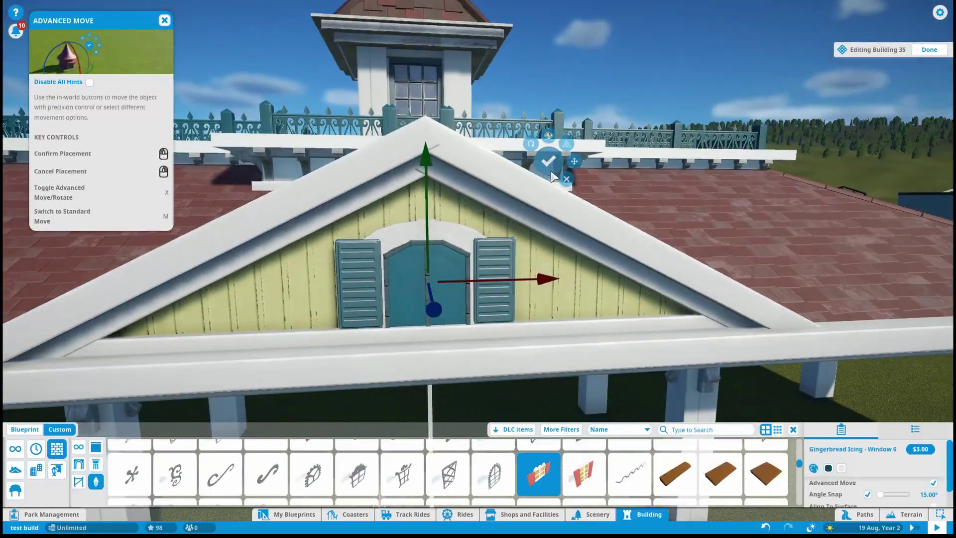
{"action": "left_click", "coordinate": [493, 336]}
{"action": "scroll", "coordinate": [492, 336], "scroll_direction": "down", "scroll_amount": 6}
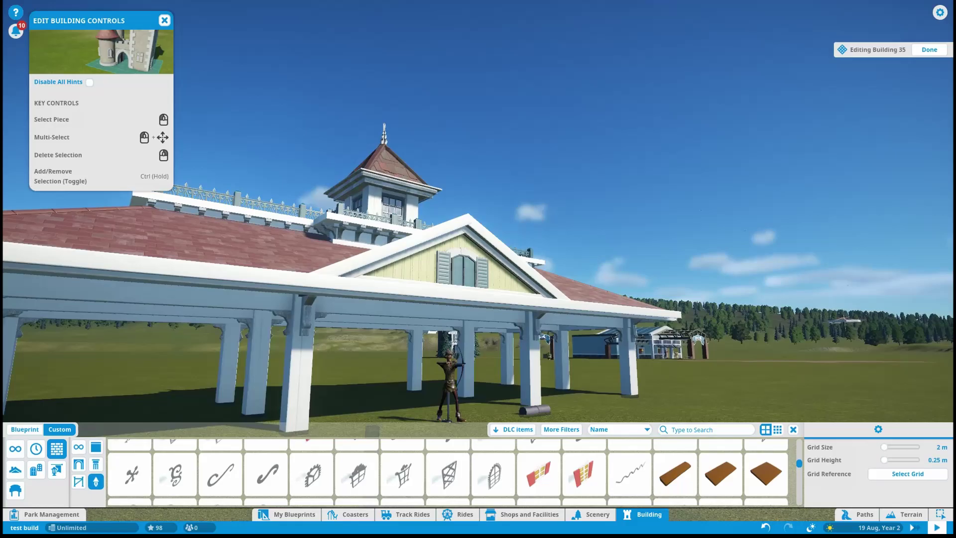
Select the three support pillars under the roof and shift them to a new position
{"action": "left_click", "coordinate": [493, 335]}
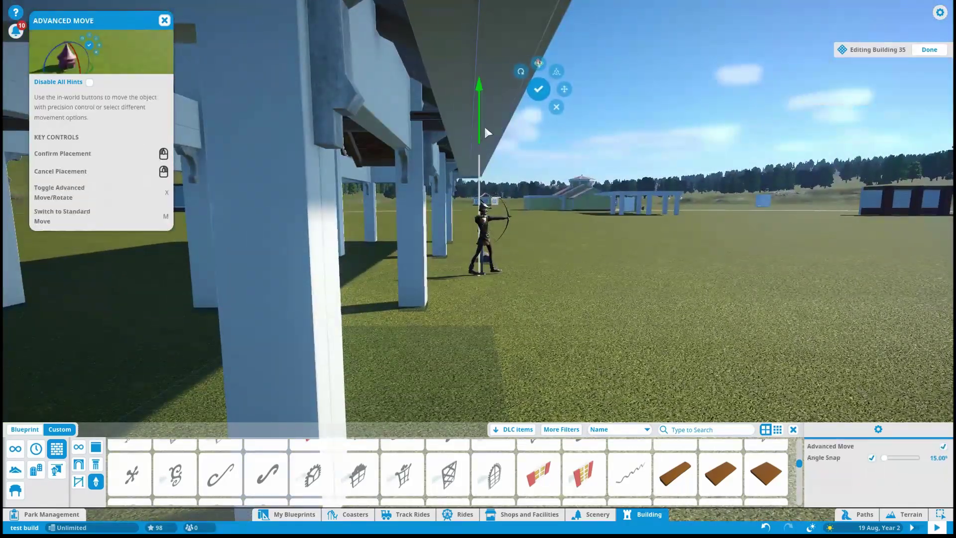
{"action": "key", "text": "q"}
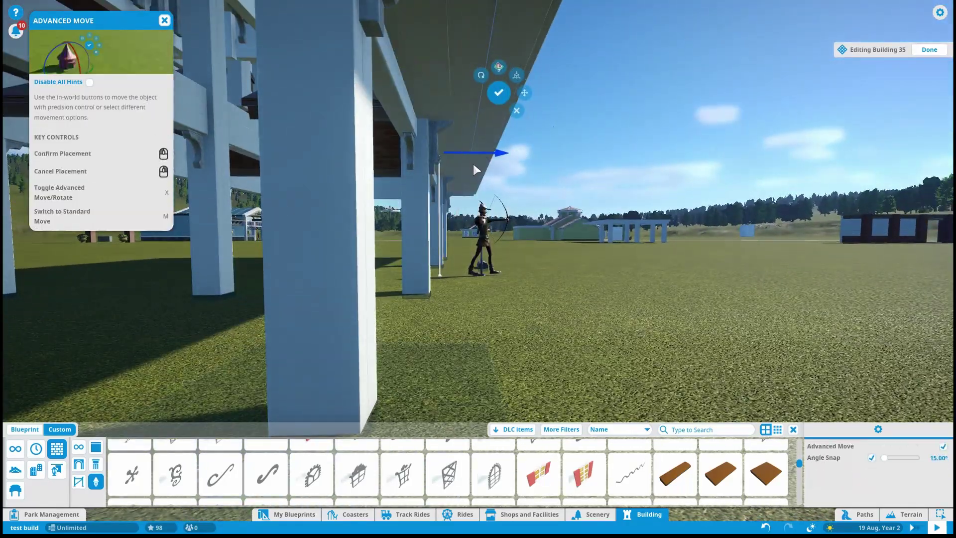
{"action": "left_click", "coordinate": [498, 91]}
{"action": "left_click", "coordinate": [570, 172]}
{"action": "key", "text": "d"}
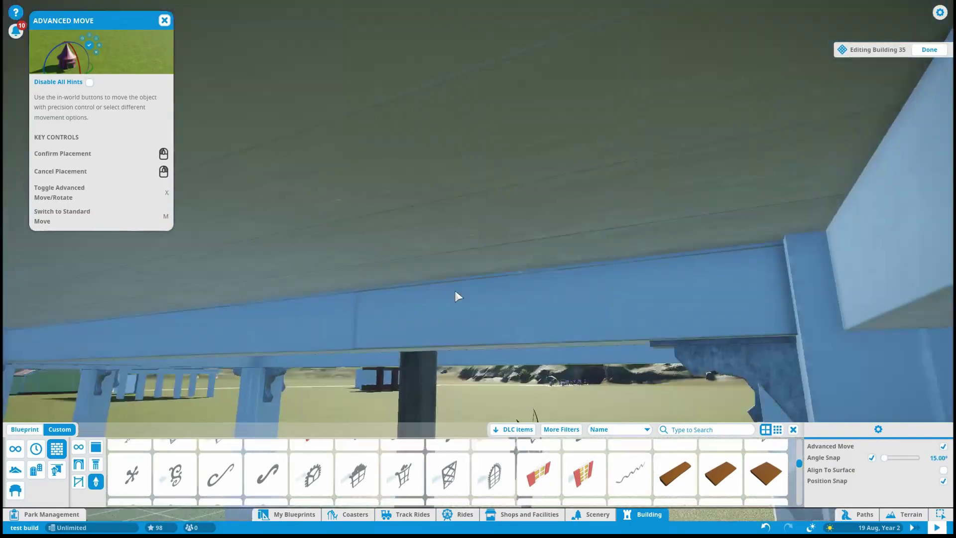
{"action": "left_click", "coordinate": [455, 295]}
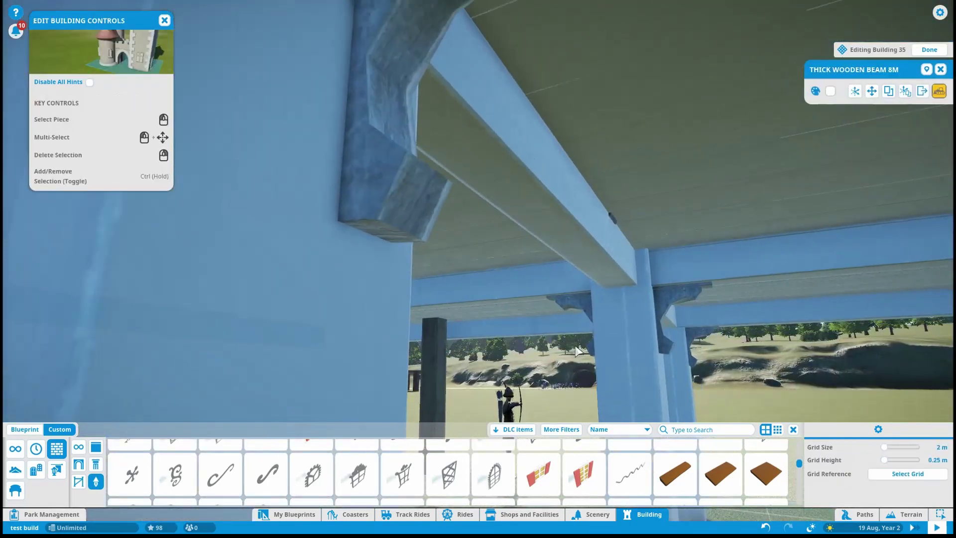
Reposition the Thick Wooden Beam 8M under the pavilion roof with Advanced Move
{"action": "scroll", "coordinate": [565, 333], "scroll_direction": "down", "scroll_amount": 5}
{"action": "left_click", "coordinate": [565, 333]}
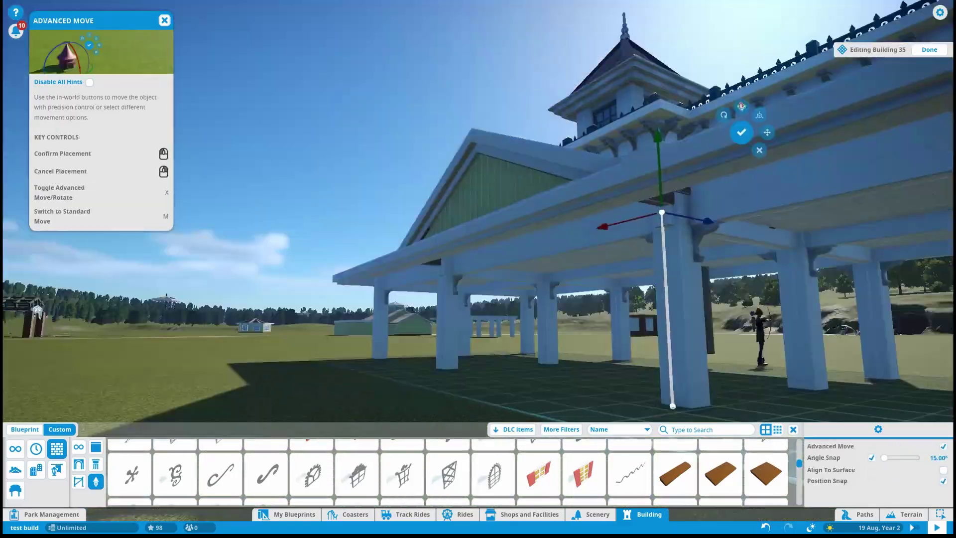
{"action": "left_click", "coordinate": [336, 272]}
{"action": "scroll", "coordinate": [717, 264], "scroll_direction": "down", "scroll_amount": 5}
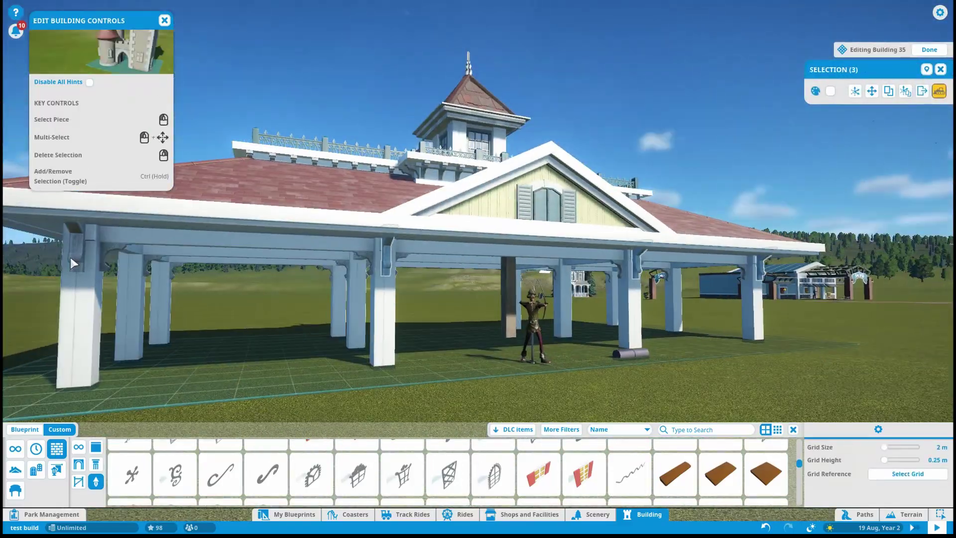
{"action": "left_click", "coordinate": [522, 328]}
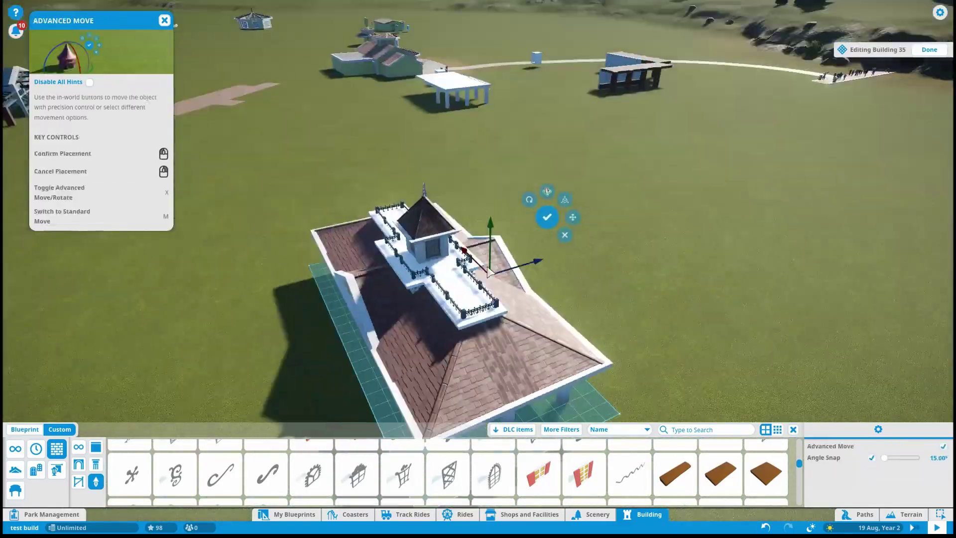
{"action": "scroll", "coordinate": [487, 272], "scroll_direction": "up", "scroll_amount": 5}
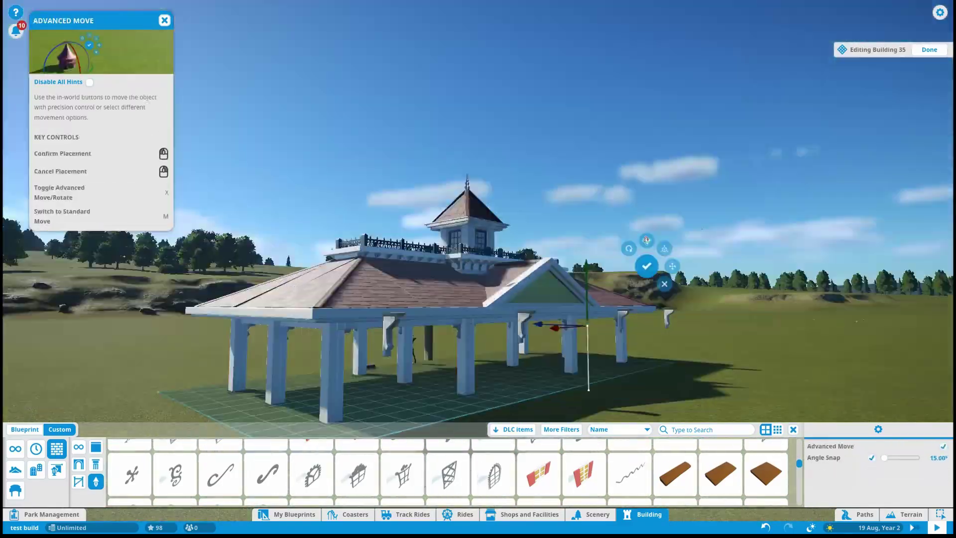
Place a Boxlight under the pavilion roof, previewing it in night-time lighting
{"action": "left_click", "coordinate": [583, 400]}
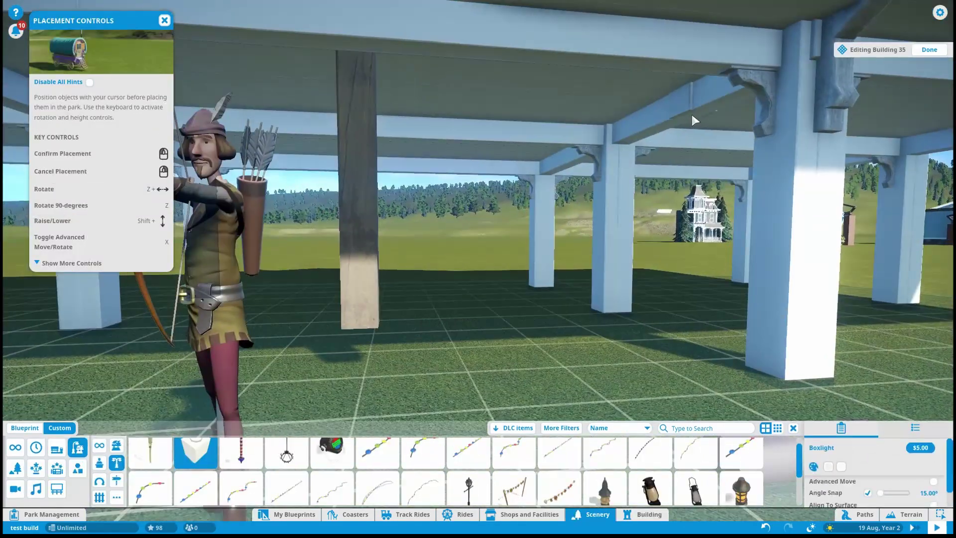
{"action": "key", "text": "x"}
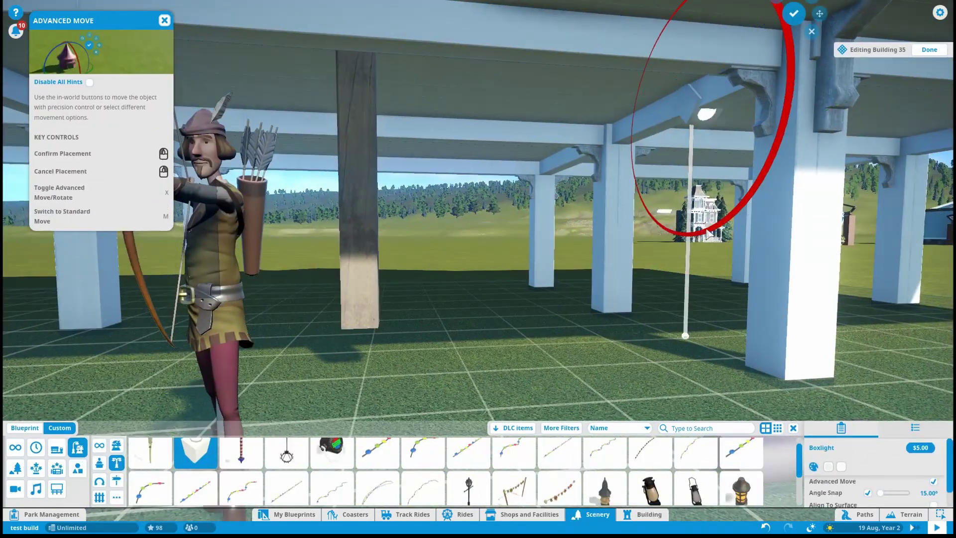
{"action": "key", "text": "s"}
{"action": "key", "text": "q"}
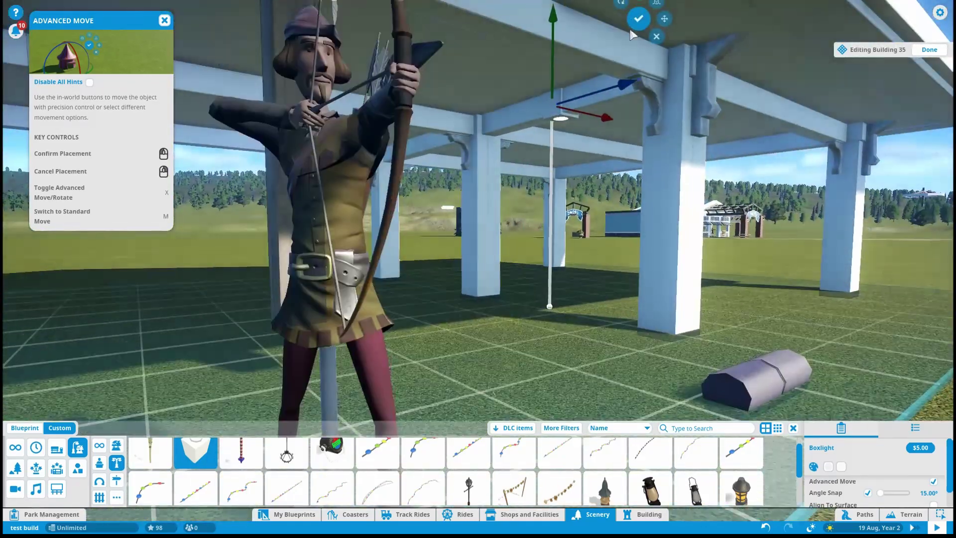
{"action": "key", "text": "q"}
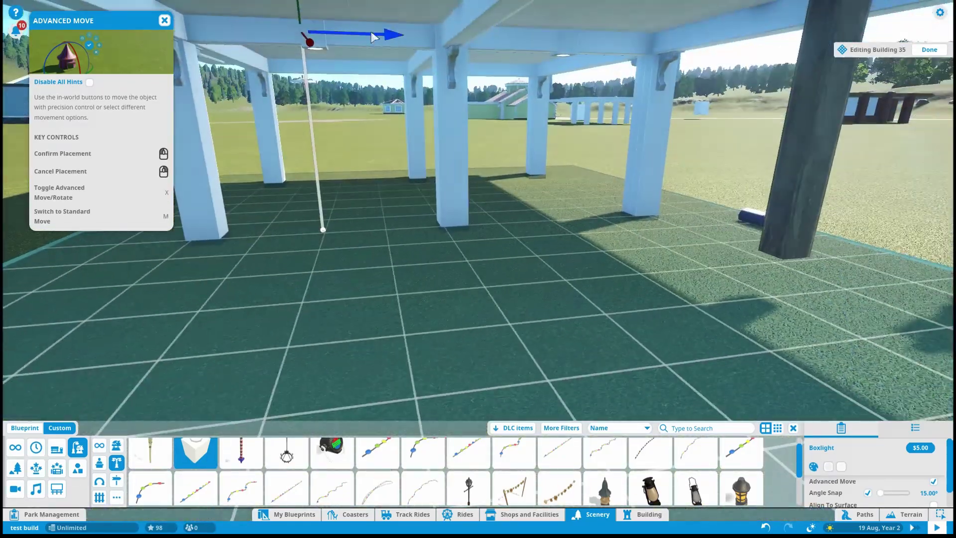
{"action": "key", "text": "s"}
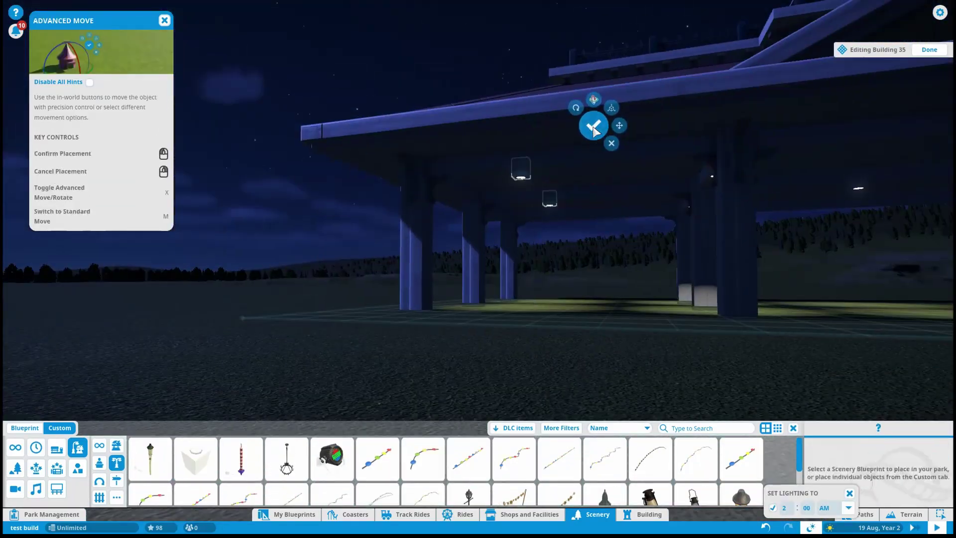
{"action": "left_click", "coordinate": [592, 125]}
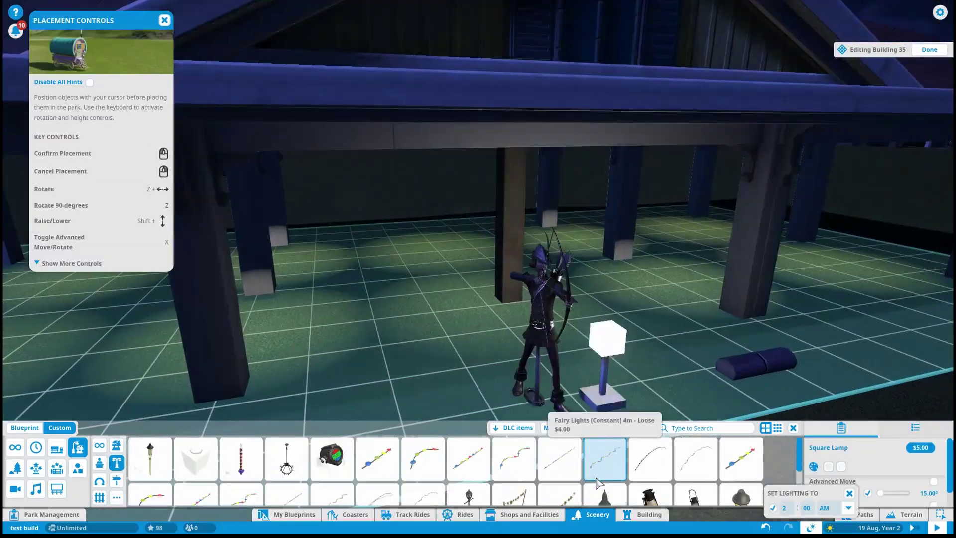
Fix a wall light fixture onto one of the pavilion's pillars
{"action": "scroll", "coordinate": [498, 480], "scroll_direction": "down", "scroll_amount": 1}
{"action": "left_click", "coordinate": [643, 512]}
{"action": "left_click", "coordinate": [129, 458]}
{"action": "scroll", "coordinate": [543, 180], "scroll_direction": "down", "scroll_amount": 3}
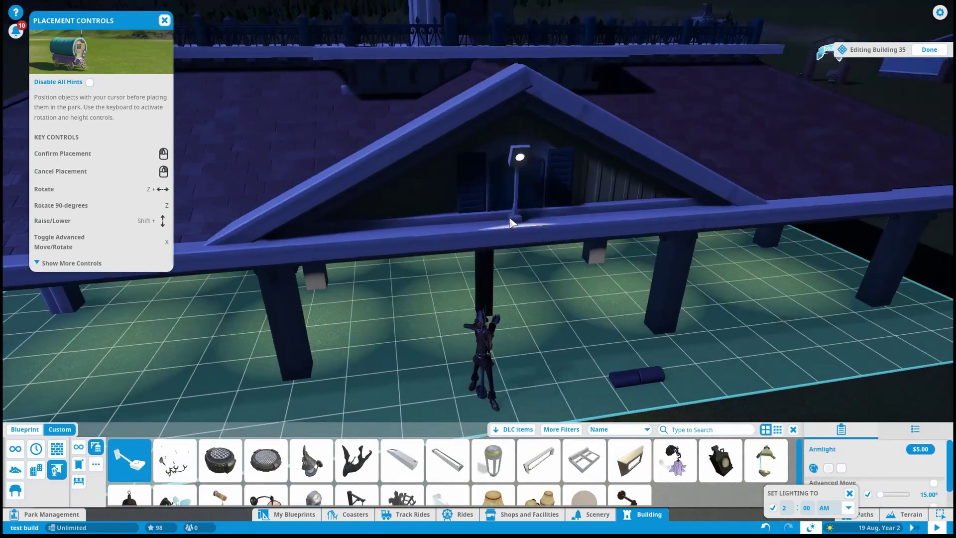
{"action": "scroll", "coordinate": [544, 195], "scroll_direction": "down", "scroll_amount": 3}
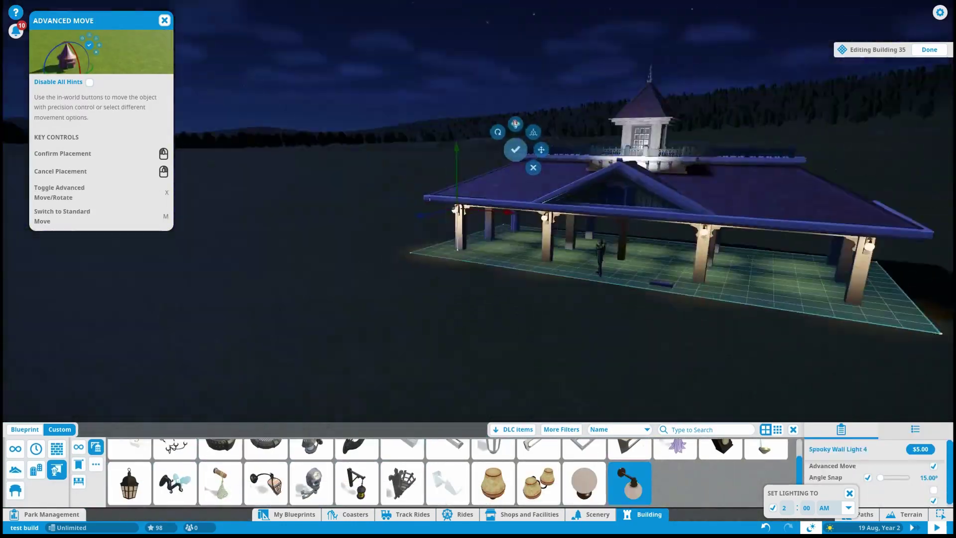
{"action": "right_click", "coordinate": [504, 178]}
{"action": "left_click", "coordinate": [504, 178]}
Select the pillar wall lights together and fine-tune their positions
{"action": "left_click", "coordinate": [713, 143]}
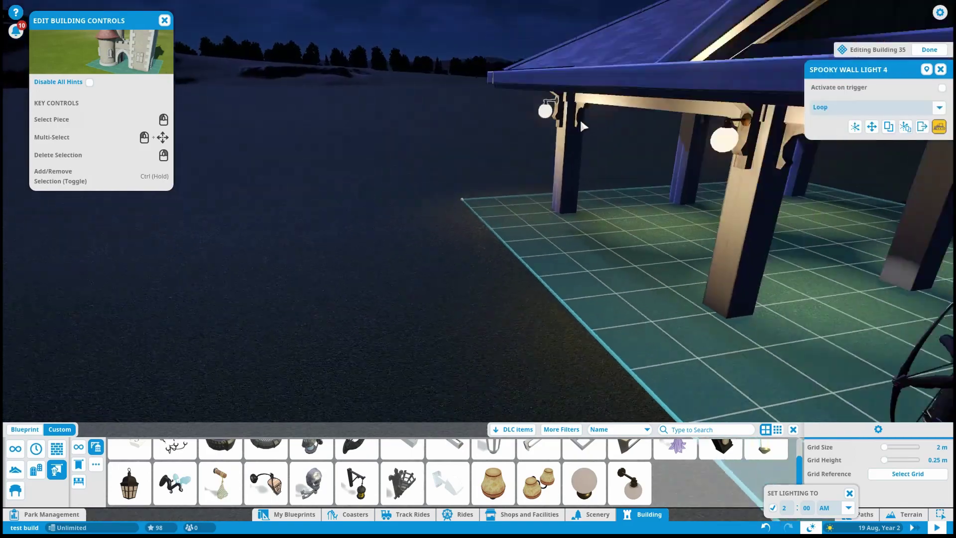
{"action": "left_click", "coordinate": [622, 166], "text": "ctrl"}
{"action": "key", "text": "m"}
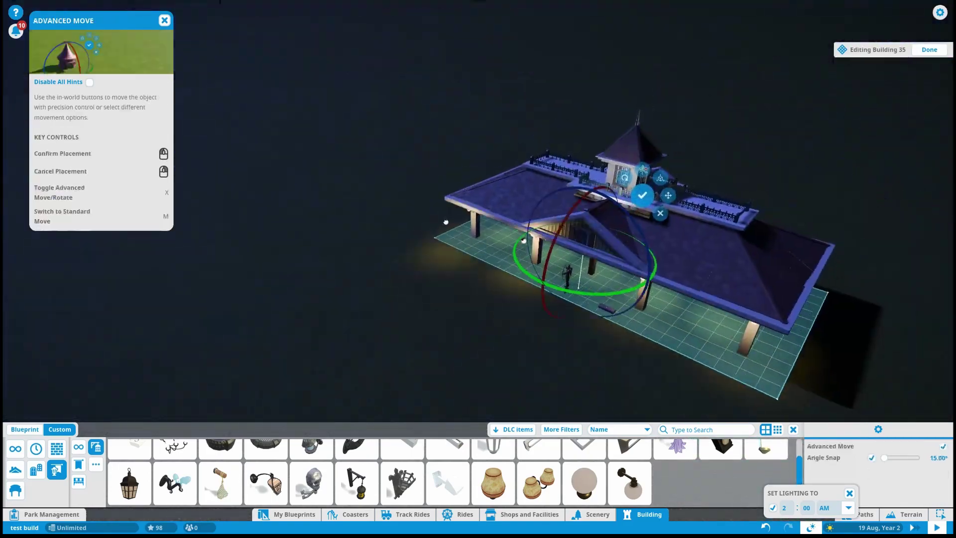
{"action": "scroll", "coordinate": [435, 200], "scroll_direction": "up", "scroll_amount": 6}
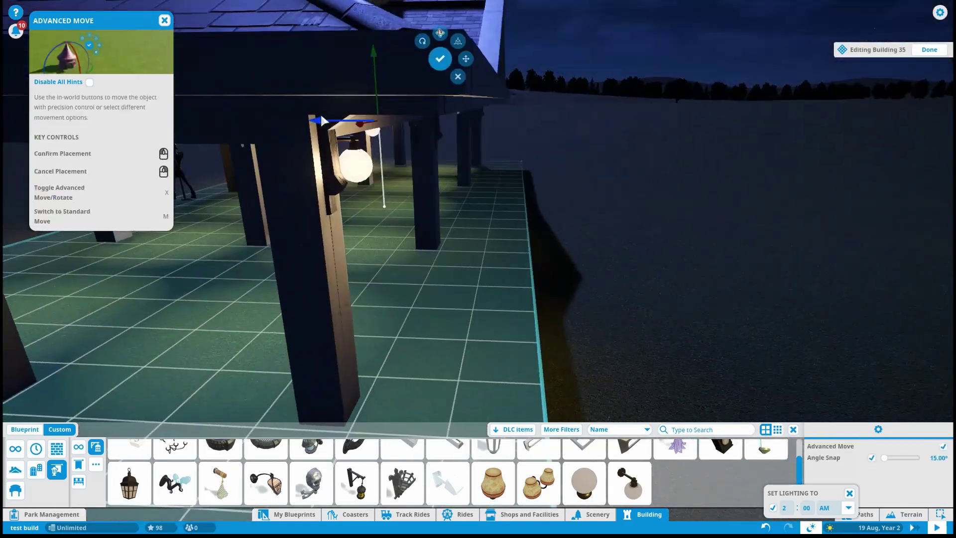
{"action": "scroll", "coordinate": [459, 132], "scroll_direction": "down", "scroll_amount": 10}
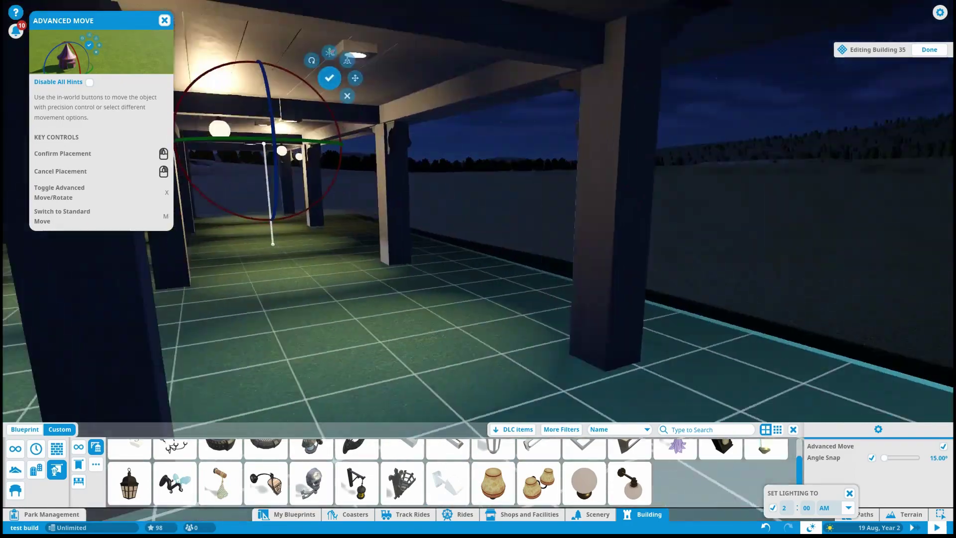
{"action": "scroll", "coordinate": [642, 301], "scroll_direction": "up", "scroll_amount": 8}
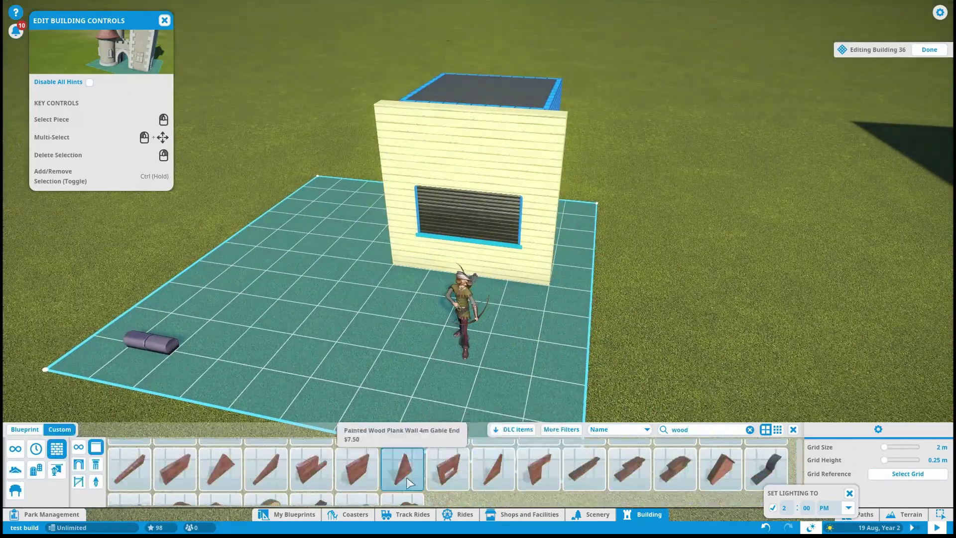
Add painted plank wall pieces to widen the front and build a side wall
{"action": "left_click", "coordinate": [346, 478]}
{"action": "left_click", "coordinate": [337, 258]}
{"action": "scroll", "coordinate": [396, 174], "scroll_direction": "up", "scroll_amount": 3}
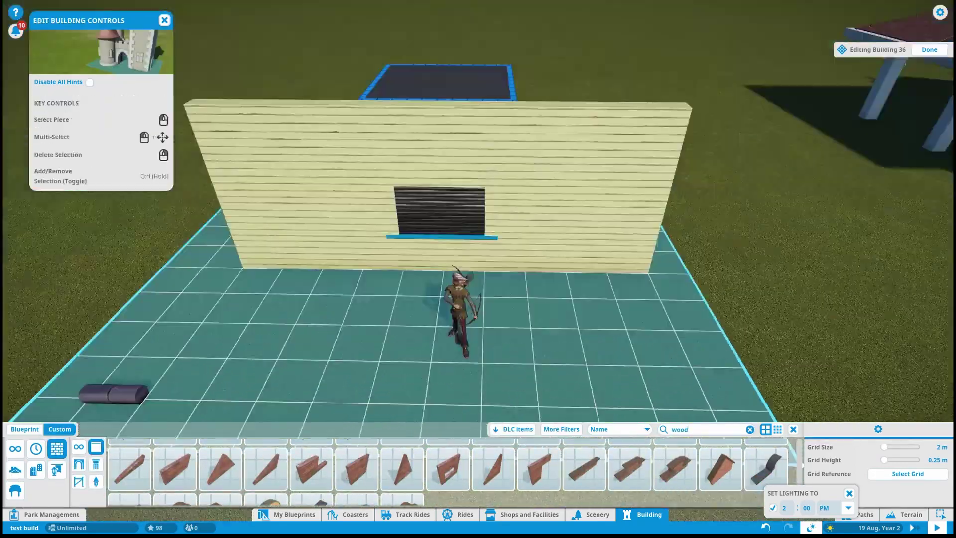
{"action": "scroll", "coordinate": [396, 173], "scroll_direction": "down", "scroll_amount": 3}
{"action": "left_click", "coordinate": [347, 478]}
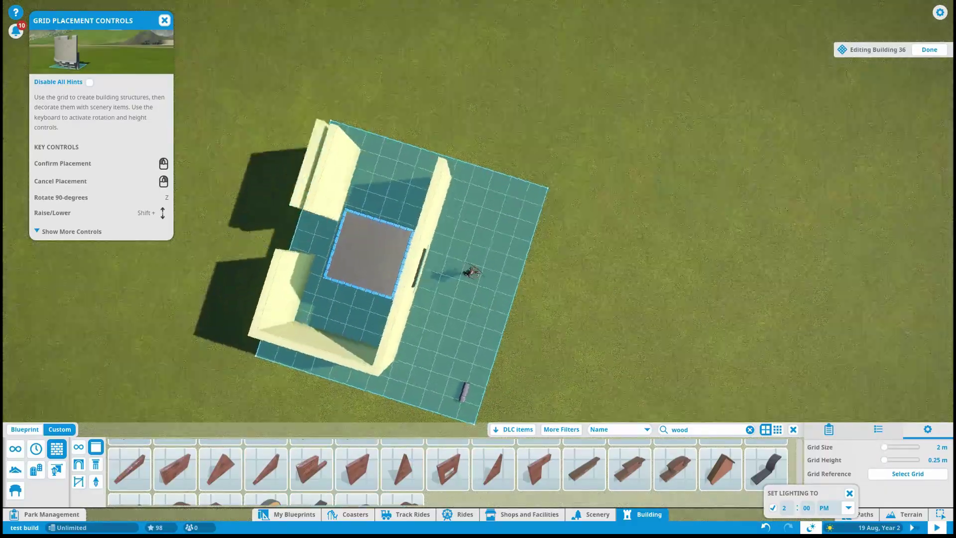
{"action": "right_click", "coordinate": [297, 245]}
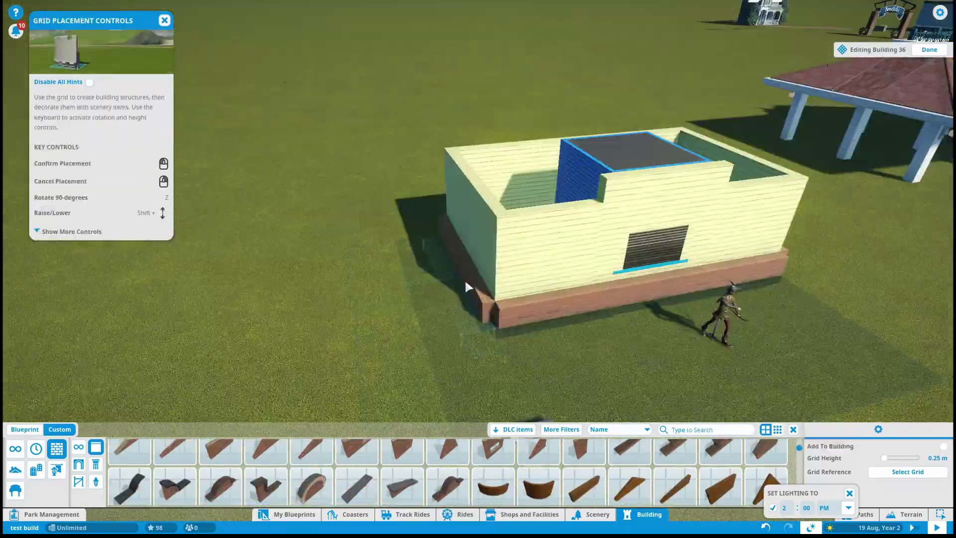
{"action": "right_click", "coordinate": [464, 279]}
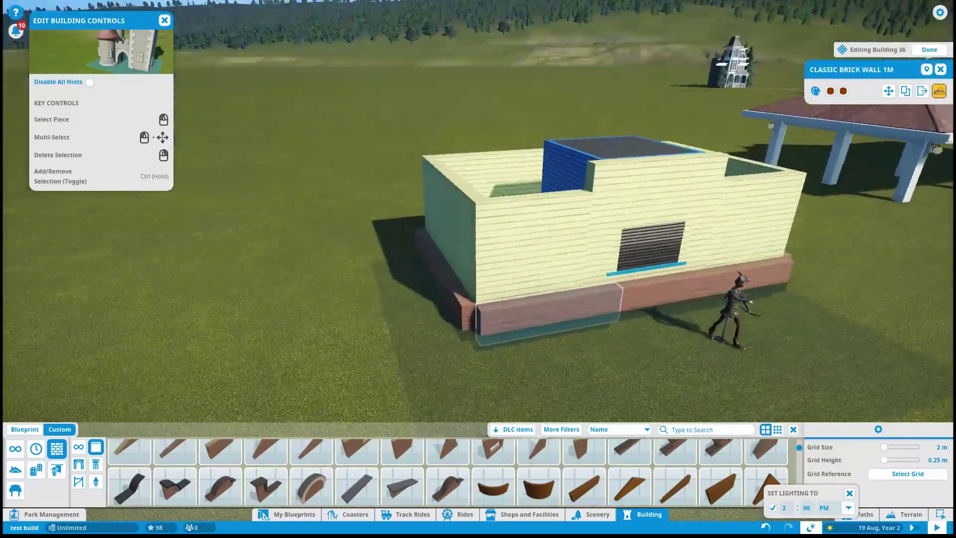
Discard the Classic Brick Pillar 1m and switch the selected pieces to precise moving
{"action": "scroll", "coordinate": [457, 476], "scroll_direction": "down", "scroll_amount": 1}
{"action": "left_click", "coordinate": [493, 470]}
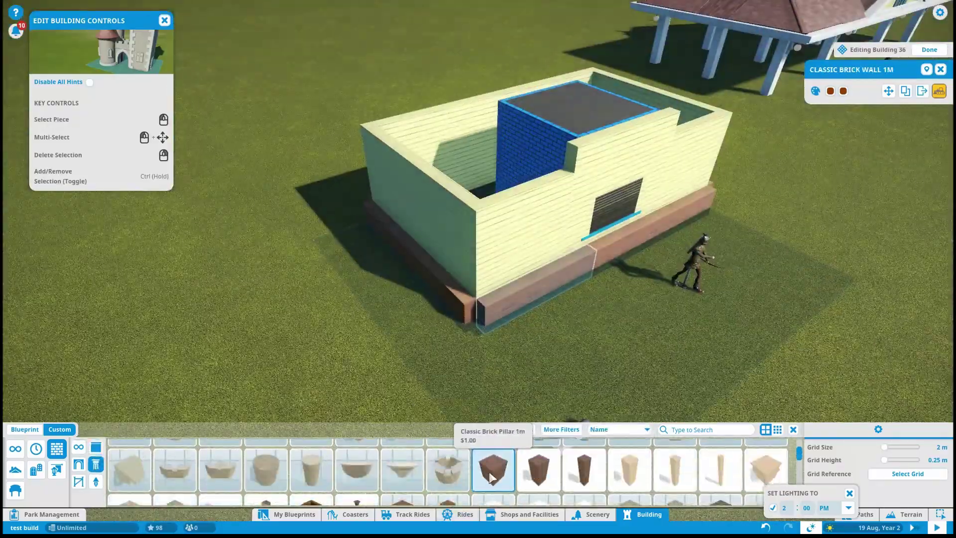
{"action": "scroll", "coordinate": [532, 195], "scroll_direction": "up", "scroll_amount": 5}
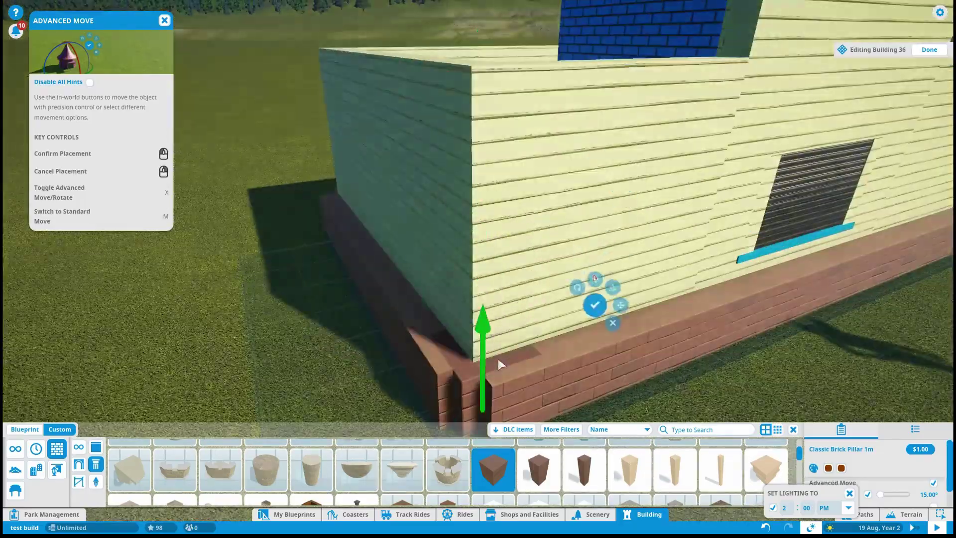
{"action": "scroll", "coordinate": [497, 363], "scroll_direction": "down", "scroll_amount": 5}
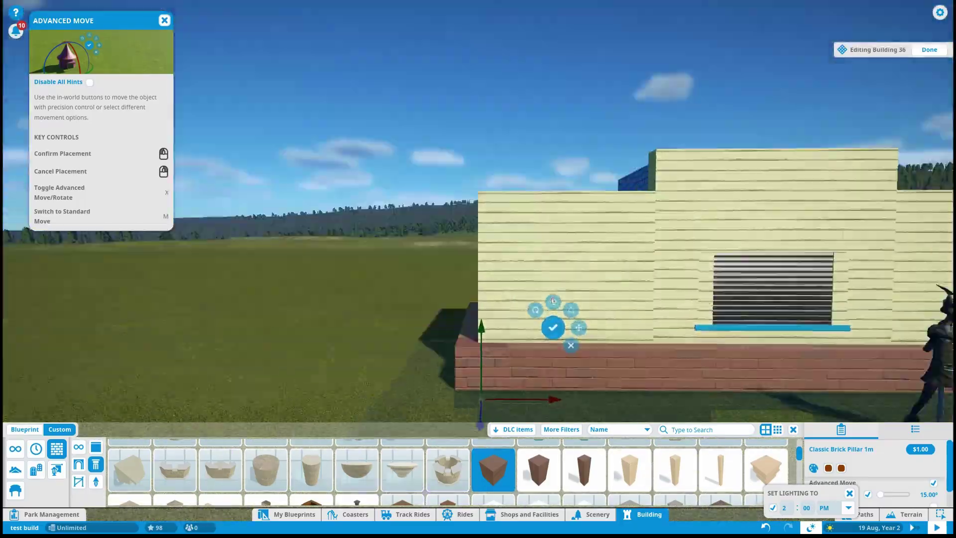
{"action": "right_click", "coordinate": [520, 386]}
{"action": "key", "text": "m"}
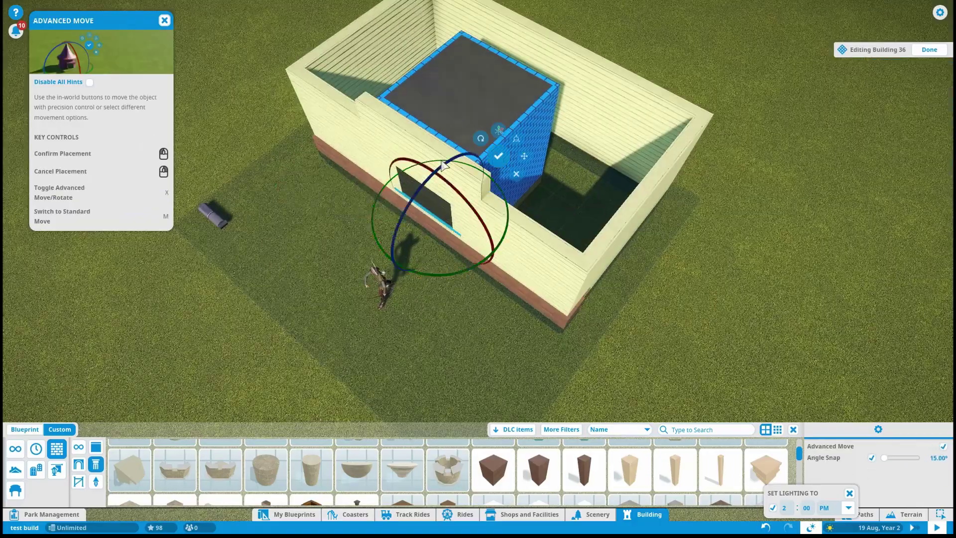
{"action": "scroll", "coordinate": [595, 262], "scroll_direction": "up", "scroll_amount": 5}
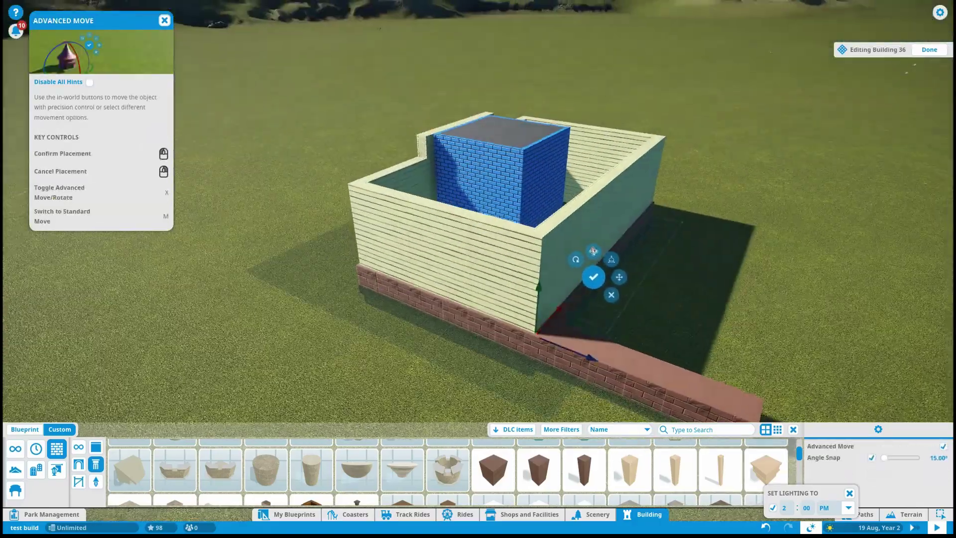
Slide the service shutter along the shop wall, adjust it, and try the wide wooden window
{"action": "left_click", "coordinate": [623, 343]}
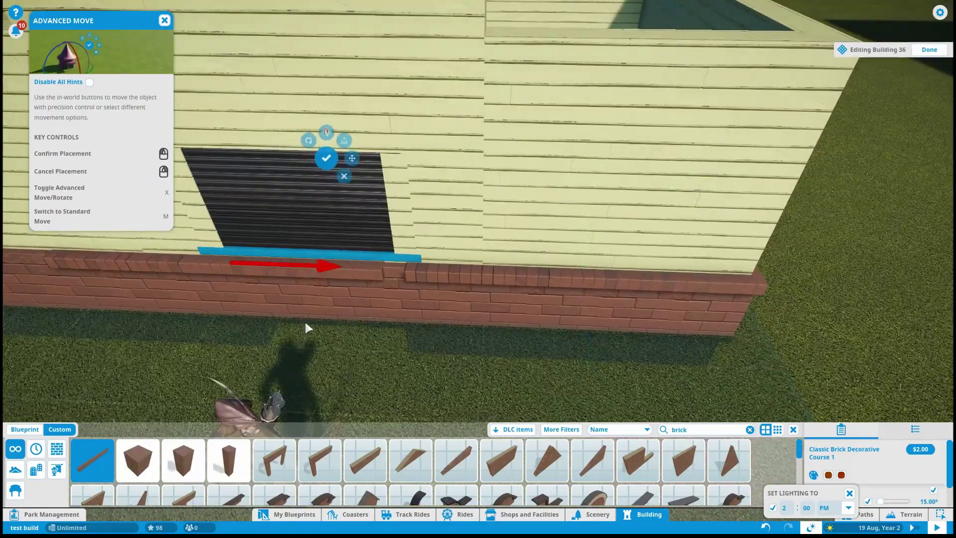
{"action": "left_click_drag", "start_coordinate": [306, 325], "coordinate": [657, 327]}
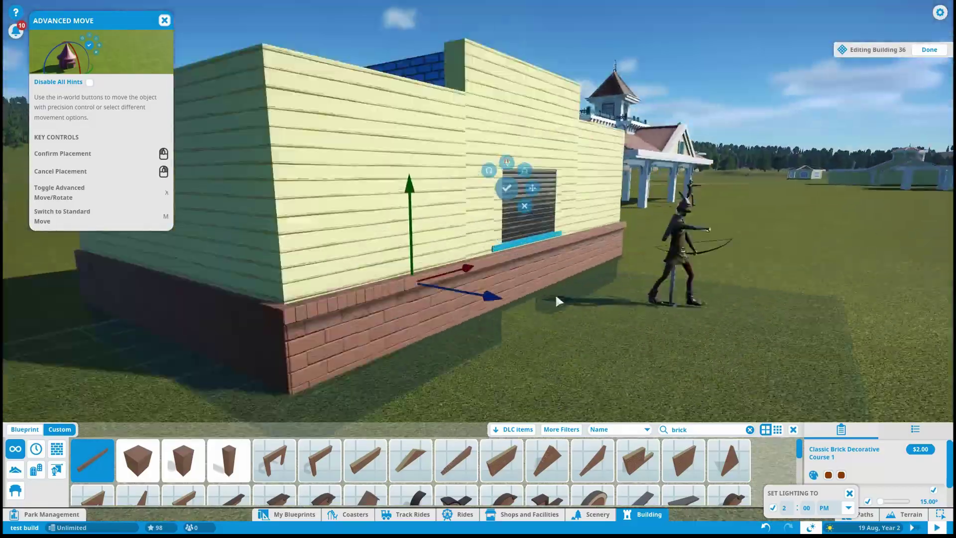
{"action": "left_click", "coordinate": [554, 301]}
{"action": "left_click", "coordinate": [505, 223]}
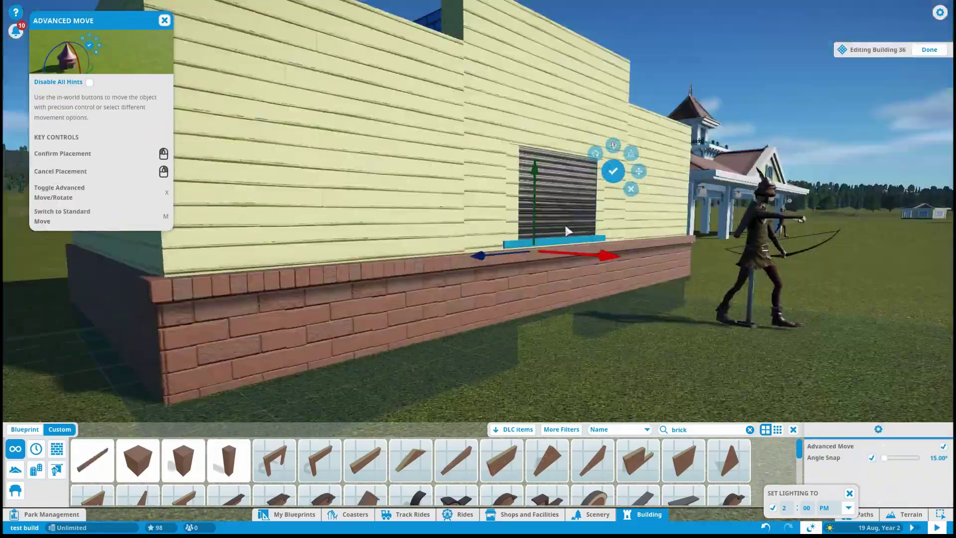
{"action": "left_click", "coordinate": [549, 217]}
{"action": "left_click", "coordinate": [492, 225]}
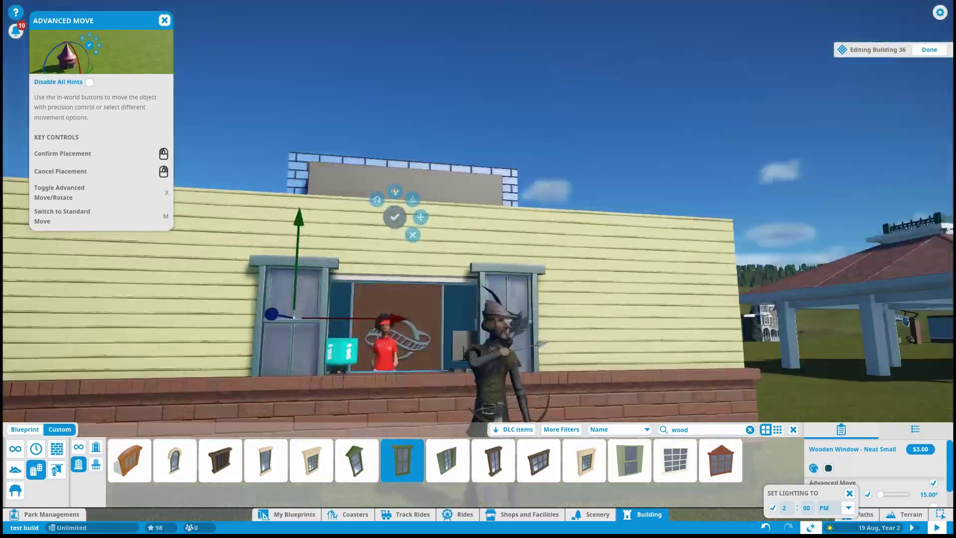
{"action": "left_click", "coordinate": [675, 459]}
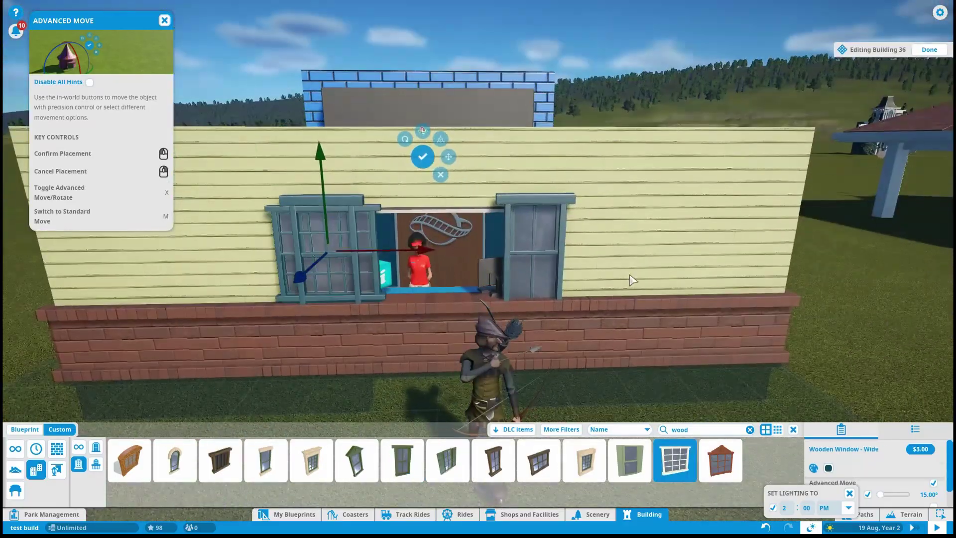
{"action": "scroll", "coordinate": [397, 263], "scroll_direction": "down", "scroll_amount": 3}
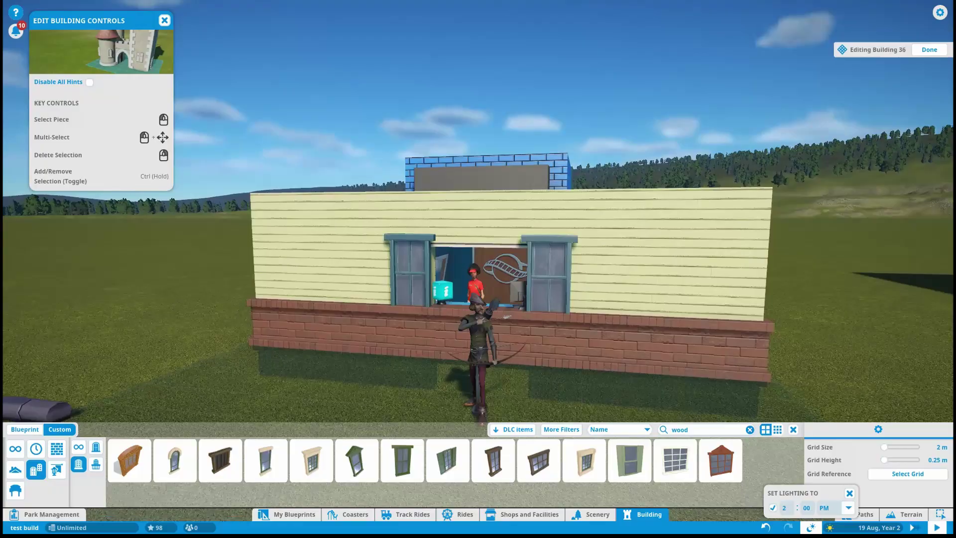
Trim the shop's corners and top edges with white Thick Wooden Beam 4m pieces
{"action": "left_click", "coordinate": [56, 448]}
{"action": "left_click", "coordinate": [266, 460]}
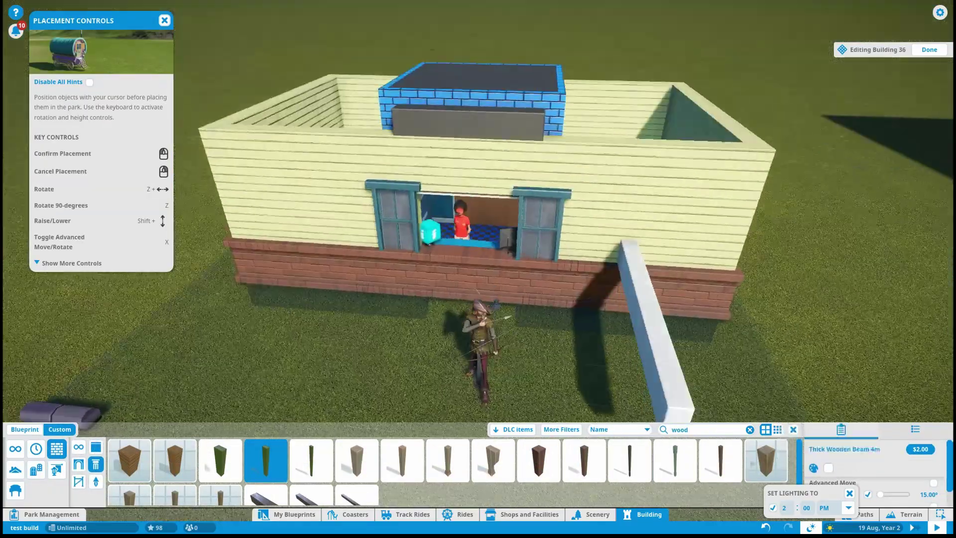
{"action": "scroll", "coordinate": [664, 187], "scroll_direction": "up", "scroll_amount": 5}
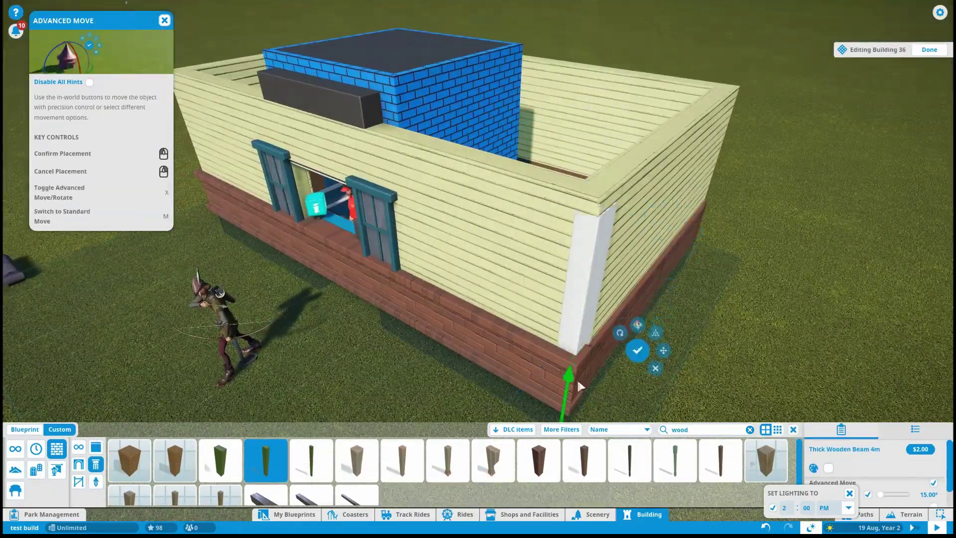
{"action": "scroll", "coordinate": [583, 372], "scroll_direction": "up", "scroll_amount": 3}
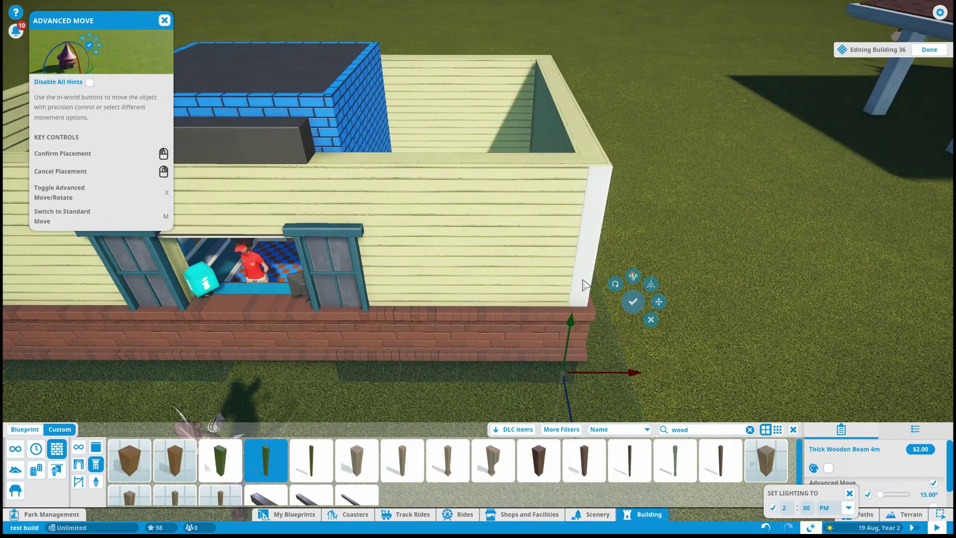
{"action": "scroll", "coordinate": [556, 361], "scroll_direction": "down", "scroll_amount": 5}
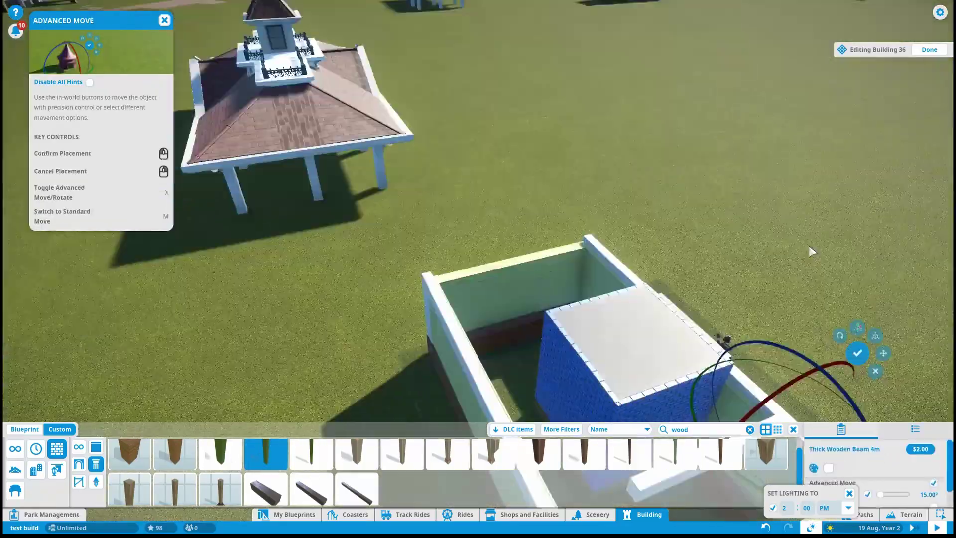
{"action": "key", "text": "x"}
{"action": "key", "text": "d"}
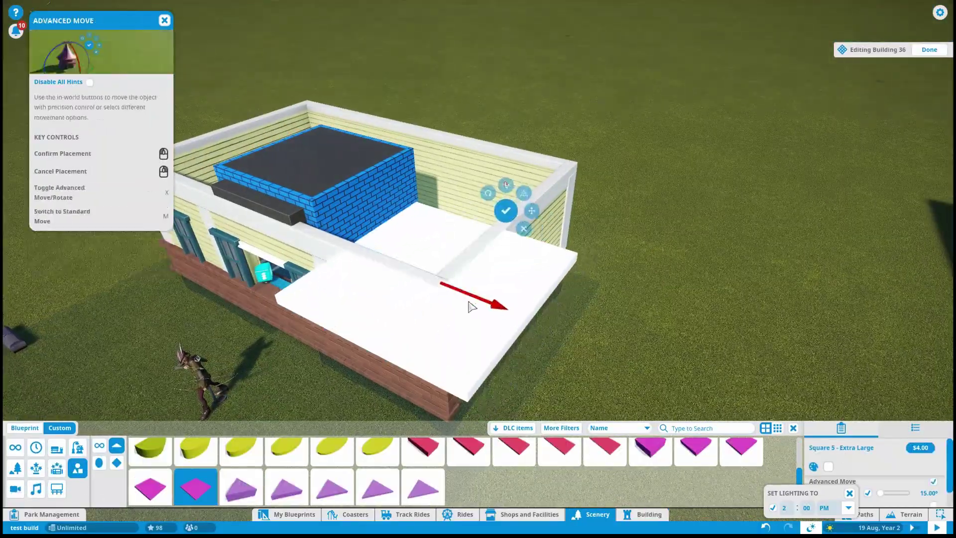
{"action": "scroll", "coordinate": [471, 306], "scroll_direction": "up", "scroll_amount": 5}
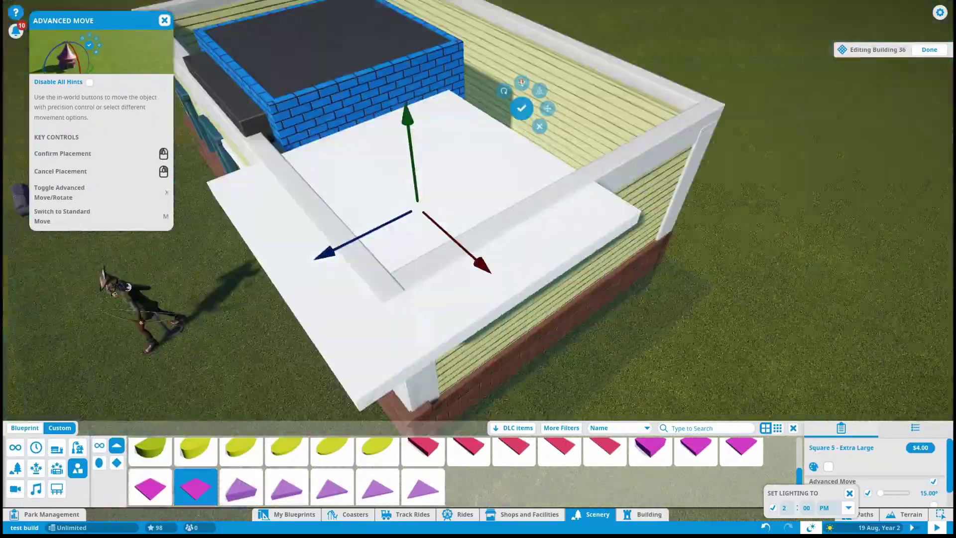
{"action": "scroll", "coordinate": [474, 276], "scroll_direction": "up", "scroll_amount": 2}
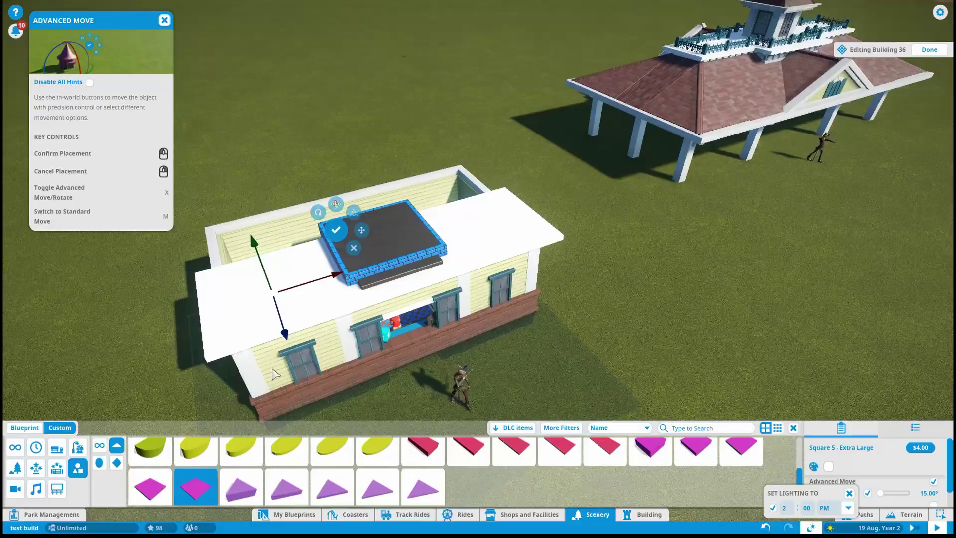
Lay the Square 5 - Extra Large slab as a flat white roof over the shop
{"action": "left_click", "coordinate": [346, 343]}
{"action": "left_click", "coordinate": [420, 304]}
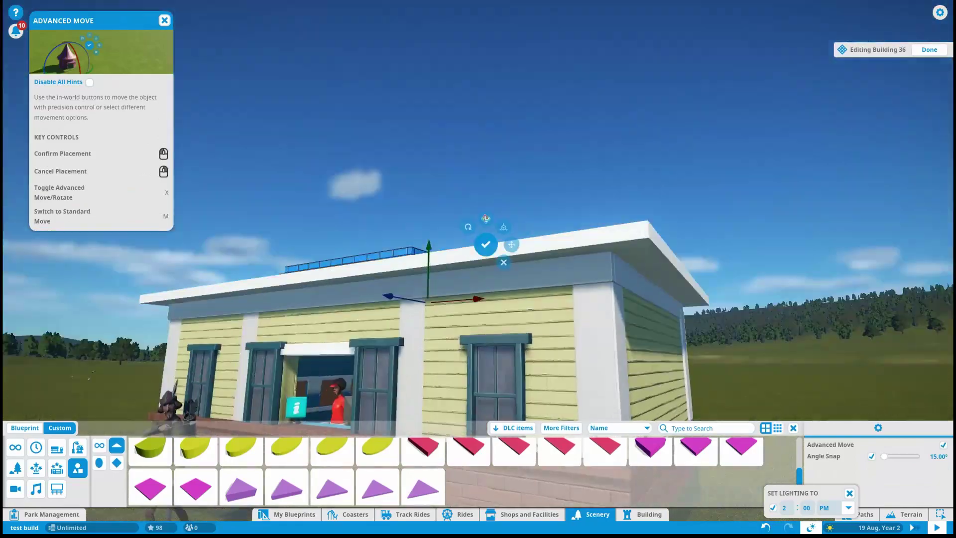
{"action": "left_click", "coordinate": [476, 265]}
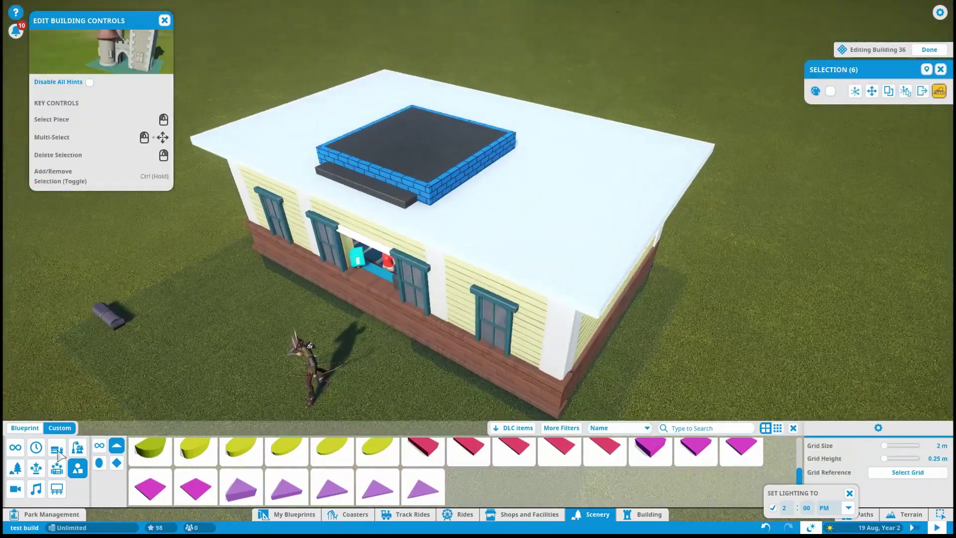
Place a Haunted House corner roof piece and recolour its tiles red
{"action": "key", "text": "b"}
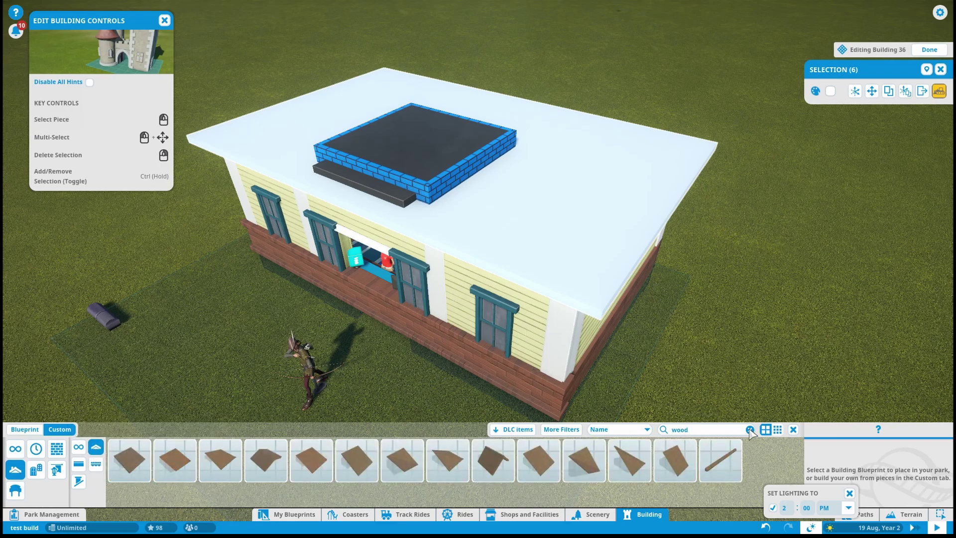
{"action": "scroll", "coordinate": [257, 498], "scroll_direction": "down", "scroll_amount": 2}
{"action": "left_click", "coordinate": [314, 462]}
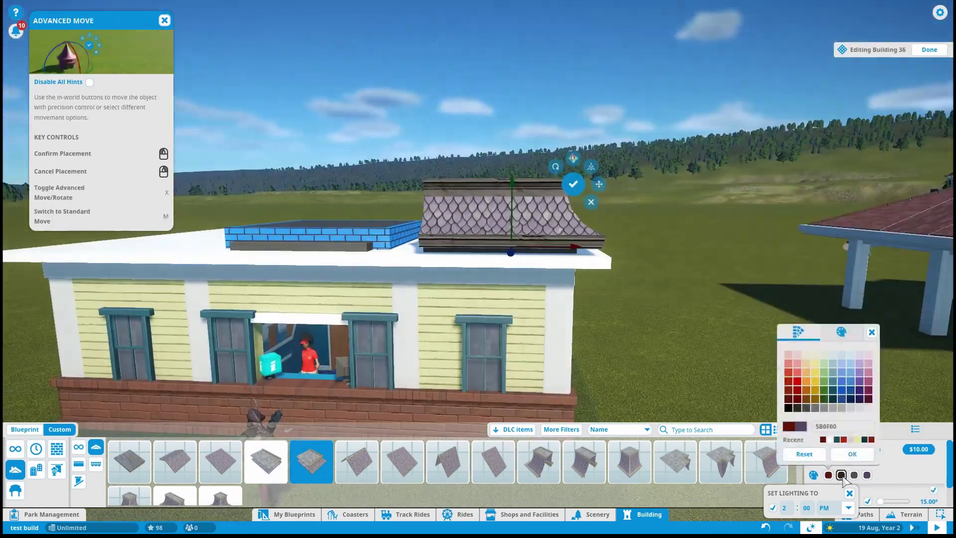
{"action": "left_click", "coordinate": [841, 475]}
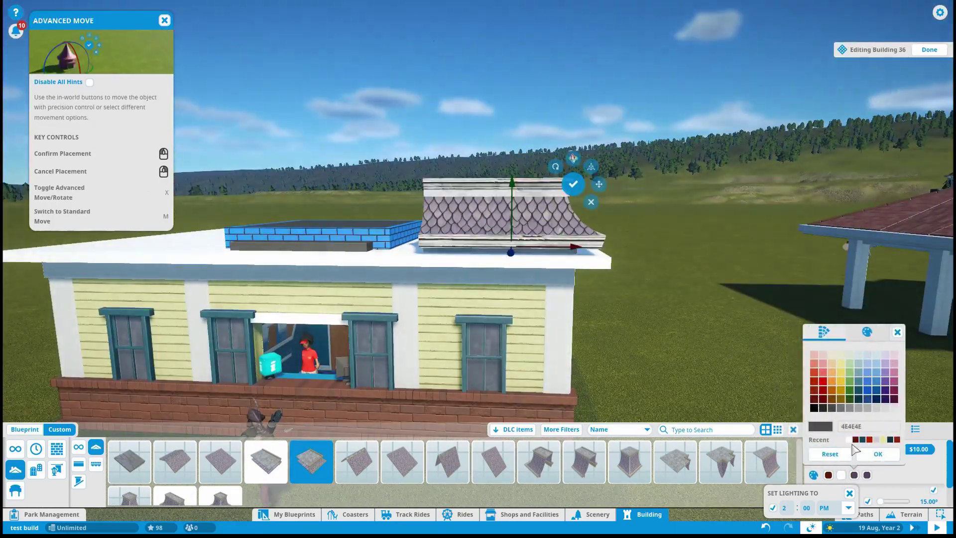
{"action": "left_click", "coordinate": [849, 440]}
{"action": "left_click", "coordinate": [877, 453]}
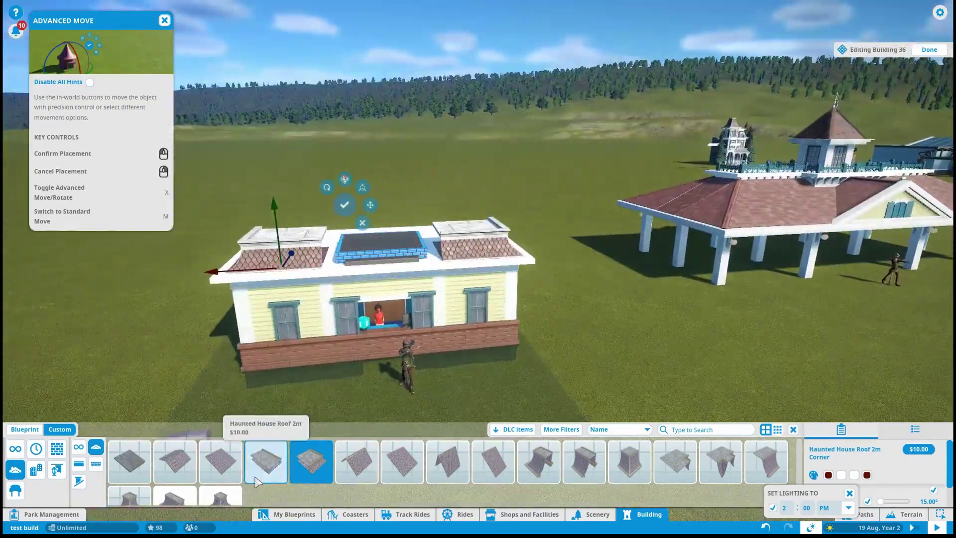
Add another Haunted House Roof 2m piece, fine-positioned with Advanced Move
{"action": "left_click", "coordinate": [265, 461]}
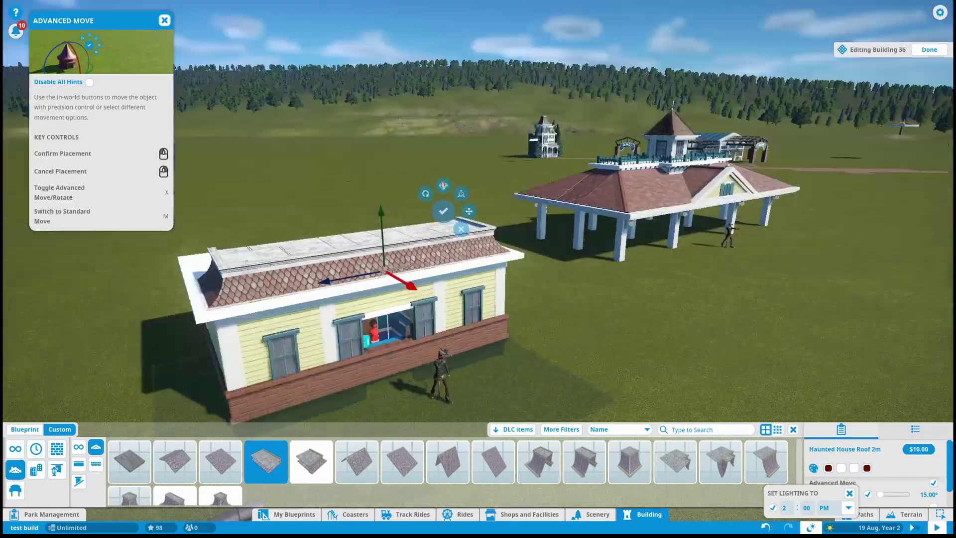
{"action": "left_click", "coordinate": [404, 240]}
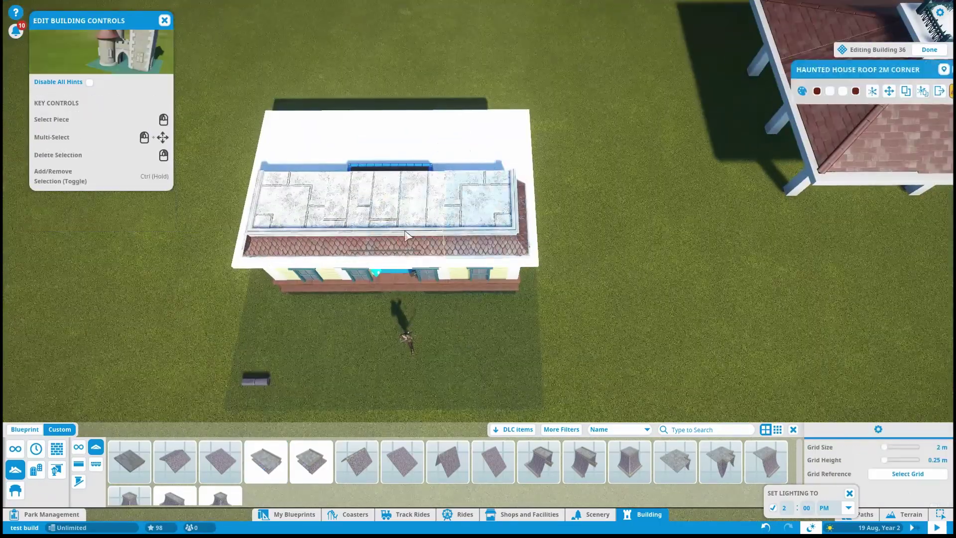
{"action": "key", "text": "x"}
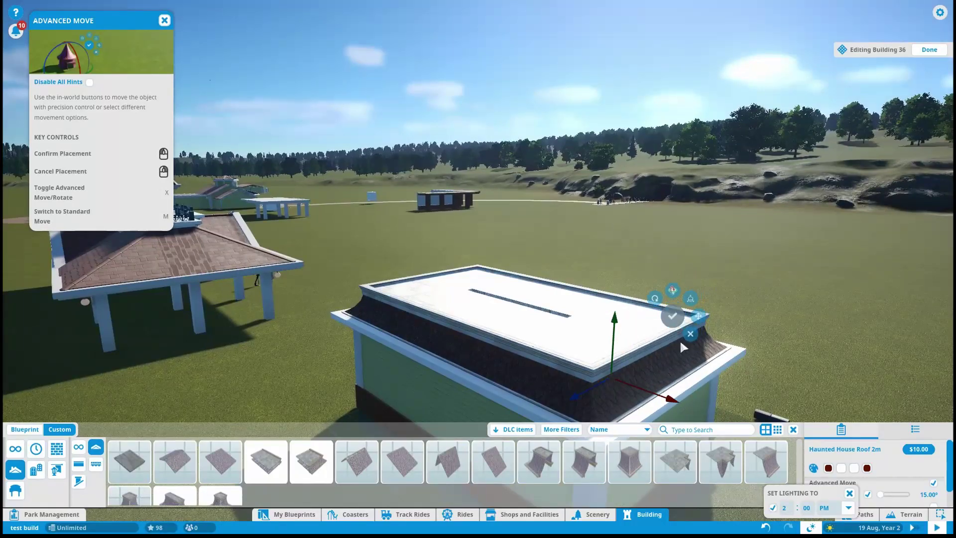
{"action": "left_click", "coordinate": [681, 342]}
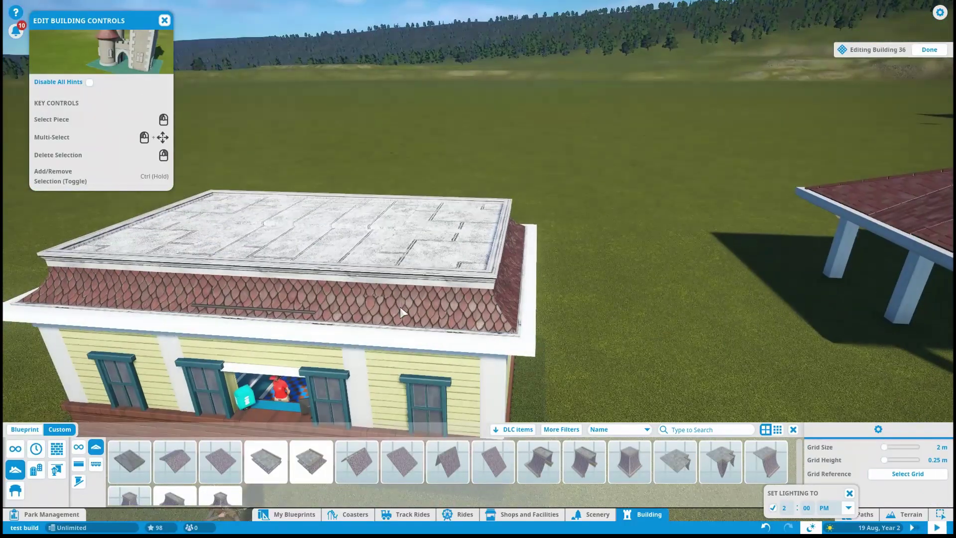
{"action": "scroll", "coordinate": [399, 306], "scroll_direction": "down", "scroll_amount": 6}
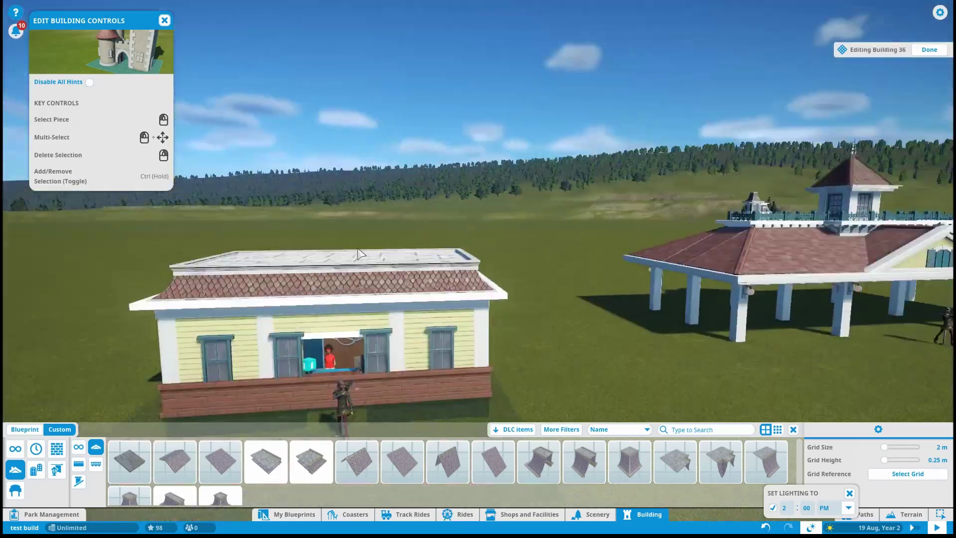
{"action": "scroll", "coordinate": [451, 450], "scroll_direction": "up", "scroll_amount": 3}
{"action": "left_click", "coordinate": [356, 467]}
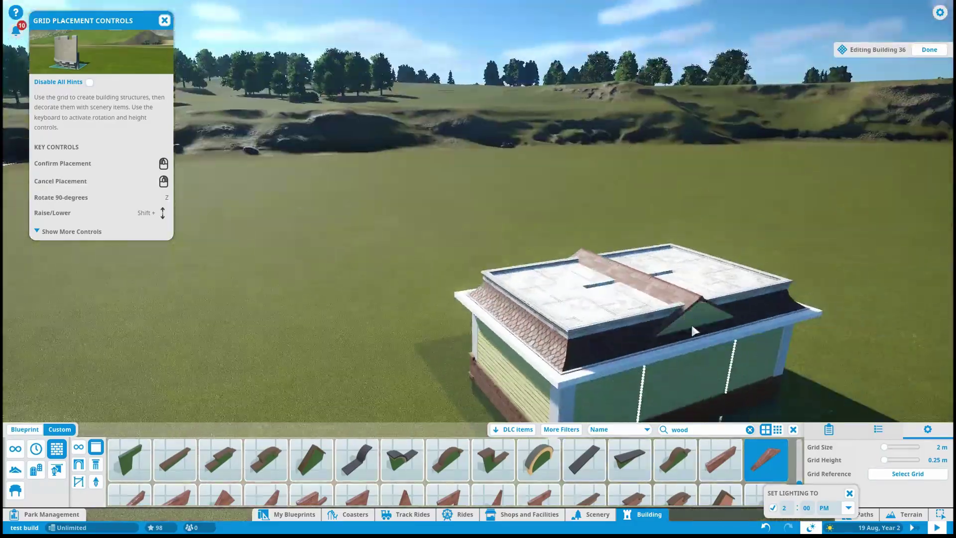
Trim the front gable's edge with a white Thick Wooden Beam 2m, rotated into line
{"action": "right_click", "coordinate": [531, 285]}
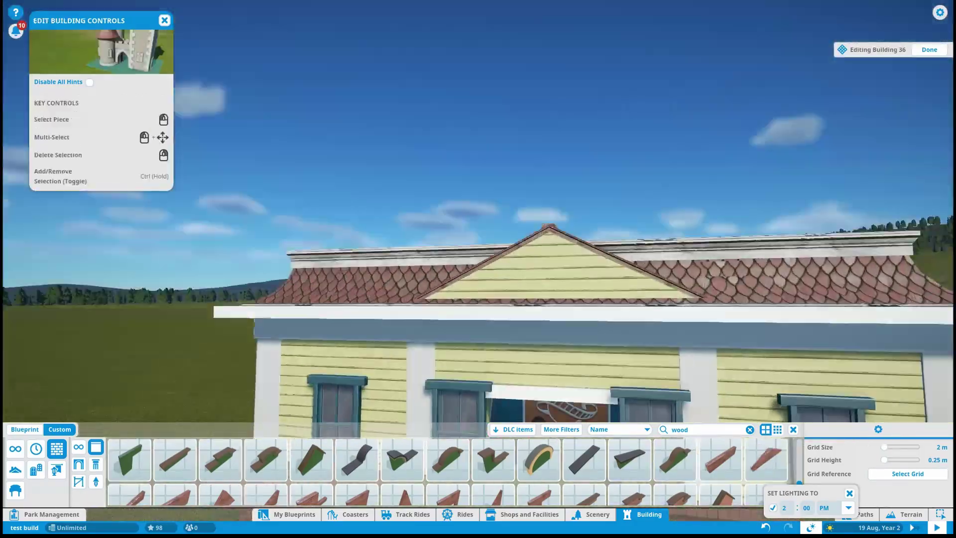
{"action": "left_click", "coordinate": [97, 464]}
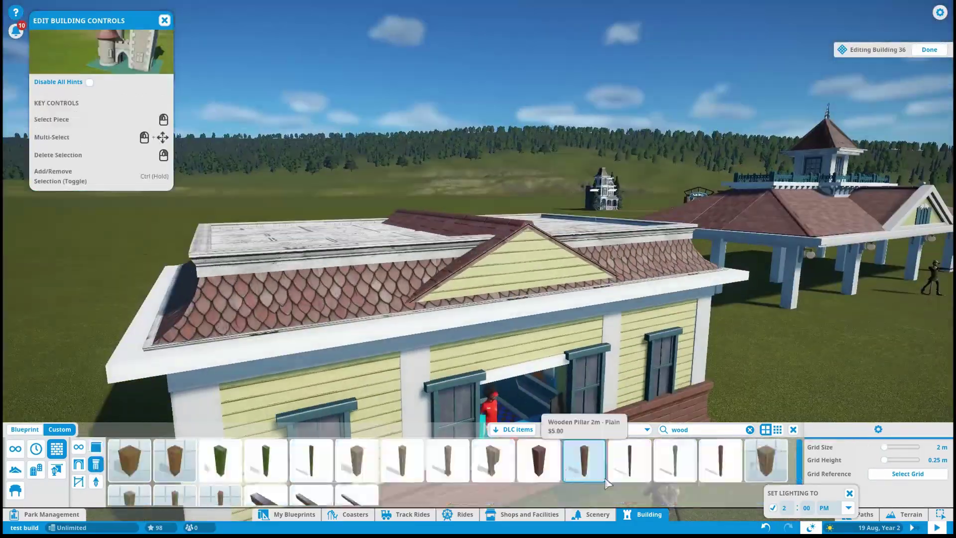
{"action": "left_click", "coordinate": [220, 459]}
{"action": "key", "text": "x"}
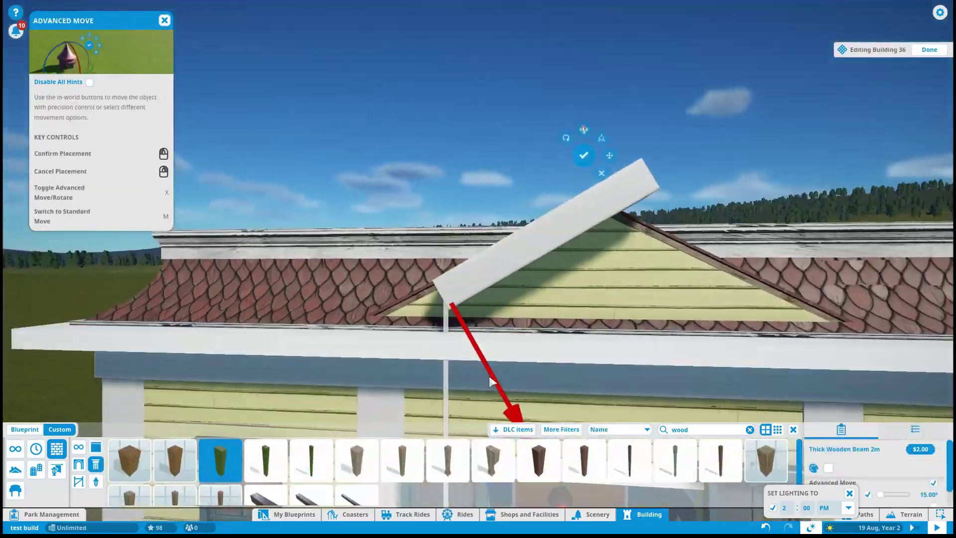
{"action": "left_click", "coordinate": [813, 467]}
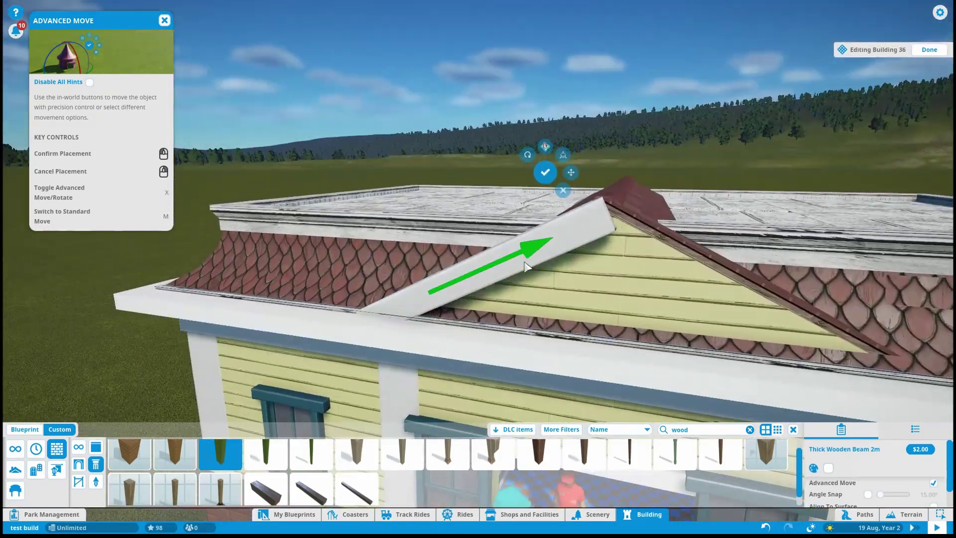
{"action": "key", "text": "x"}
{"action": "key", "text": "x"}
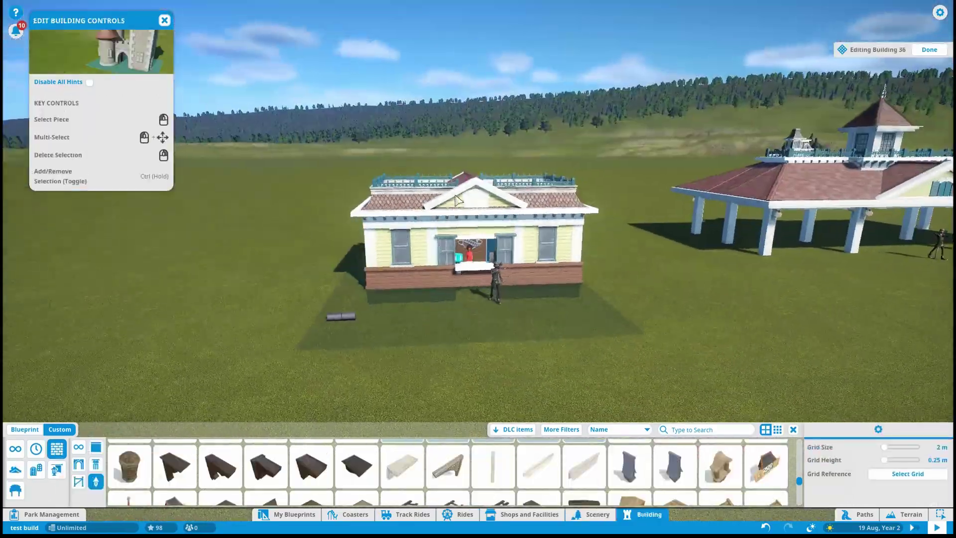
Place Haunted House Roof 2M pitched pieces along the roof's remaining open edges
{"action": "scroll", "coordinate": [457, 200], "scroll_direction": "up", "scroll_amount": 5}
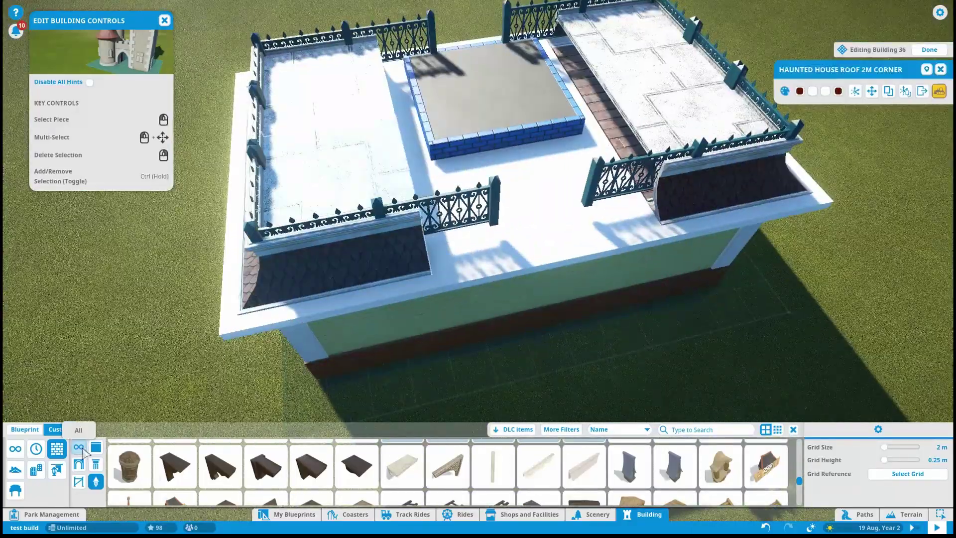
{"action": "left_click", "coordinate": [15, 469]}
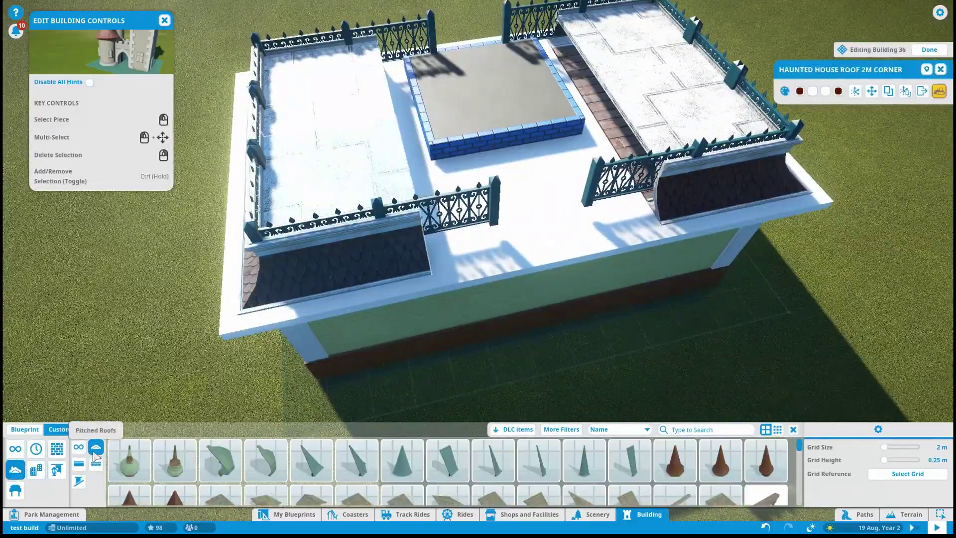
{"action": "left_click", "coordinate": [266, 484]}
{"action": "key", "text": "x"}
{"action": "scroll", "coordinate": [440, 275], "scroll_direction": "up", "scroll_amount": 3}
{"action": "left_click_drag", "start_coordinate": [342, 238], "coordinate": [473, 289]}
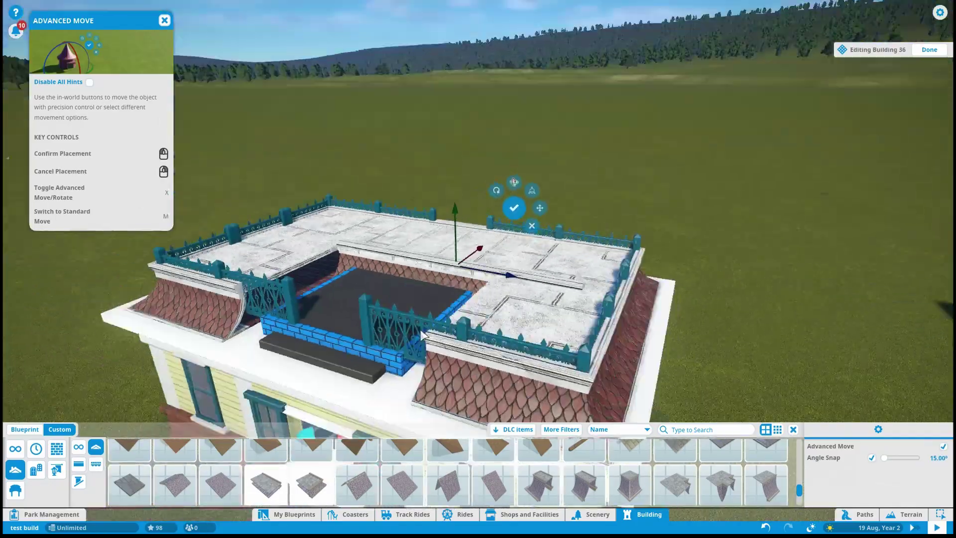
{"action": "scroll", "coordinate": [409, 148], "scroll_direction": "up", "scroll_amount": 6}
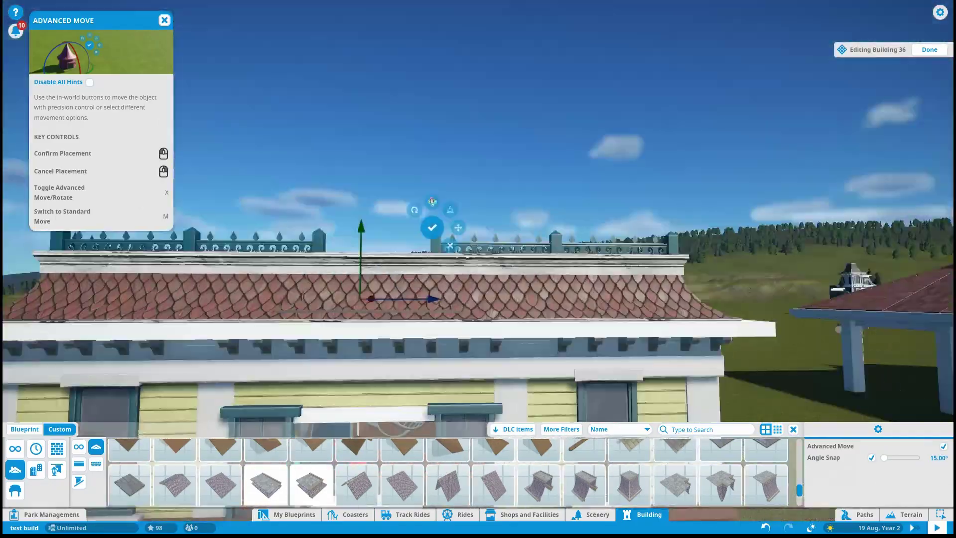
{"action": "left_click", "coordinate": [465, 330]}
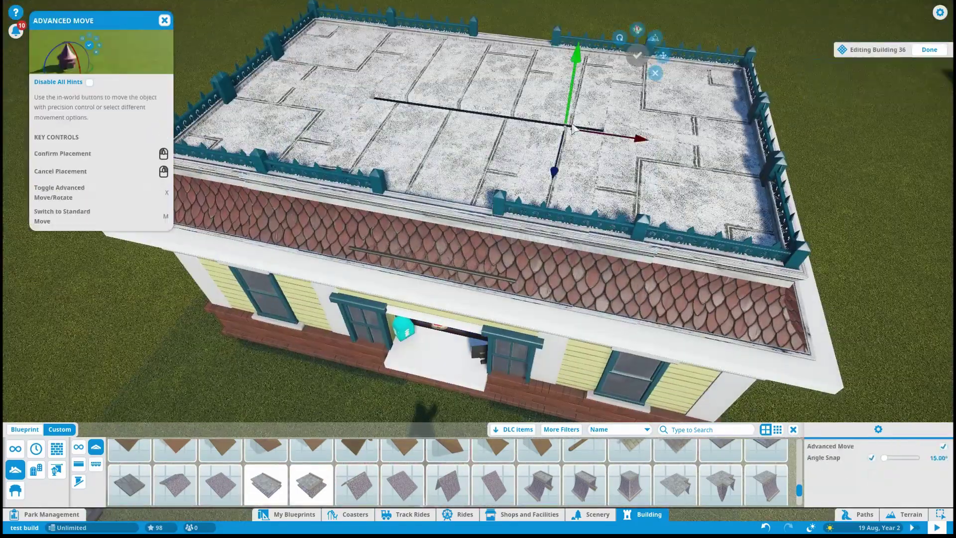
{"action": "left_click", "coordinate": [503, 160]}
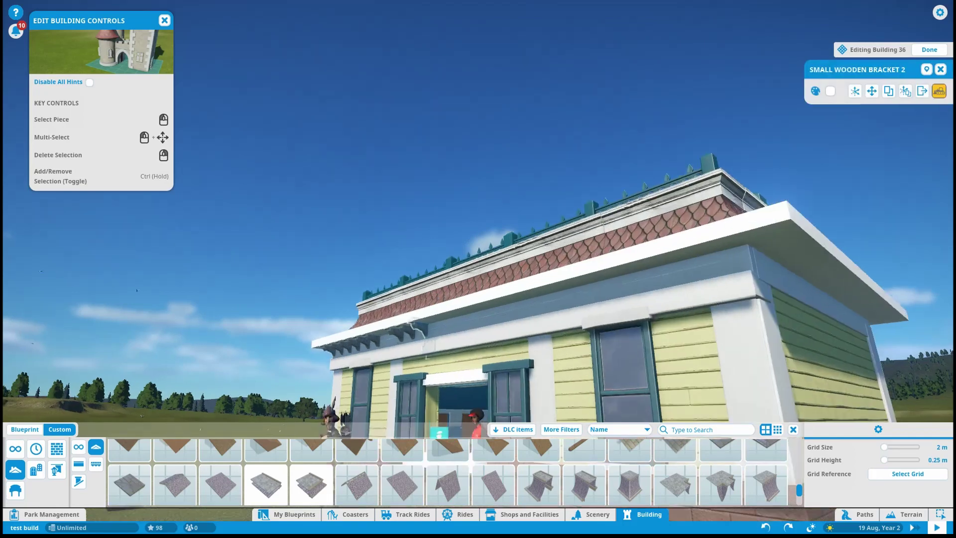
{"action": "left_click", "coordinate": [393, 343], "text": "ctrl"}
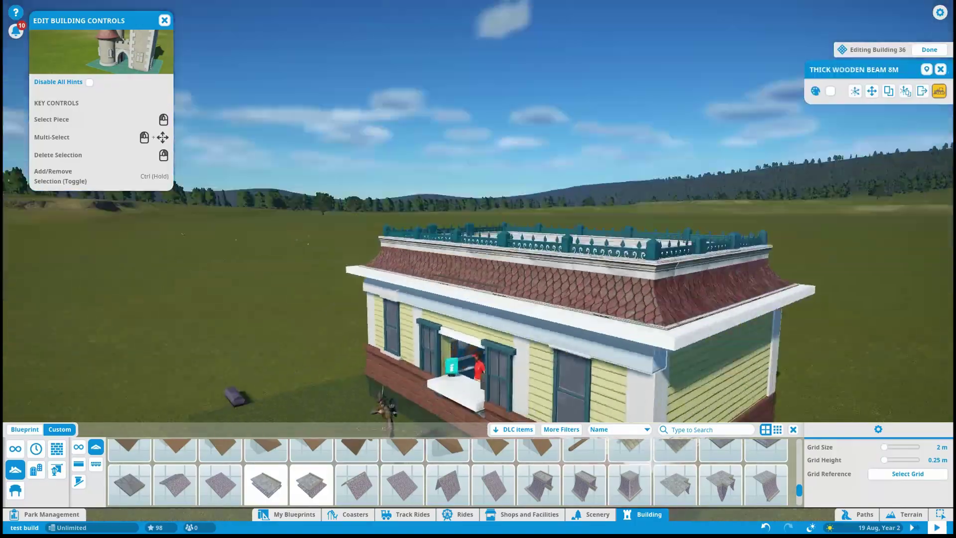
Fit Ornate Fairytale Fence 1m railings around the roof's projecting front and add wooden brackets
{"action": "key", "text": "x"}
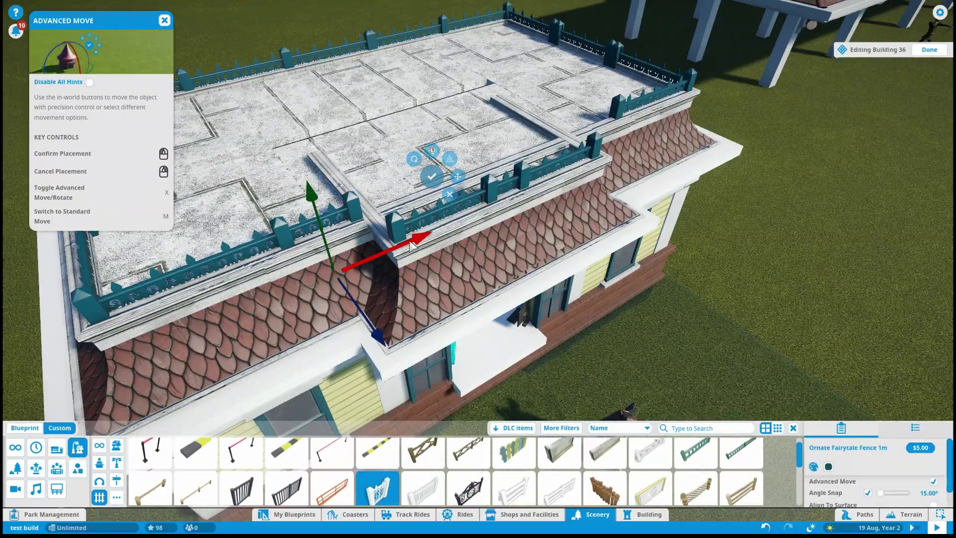
{"action": "scroll", "coordinate": [412, 244], "scroll_direction": "up", "scroll_amount": 3}
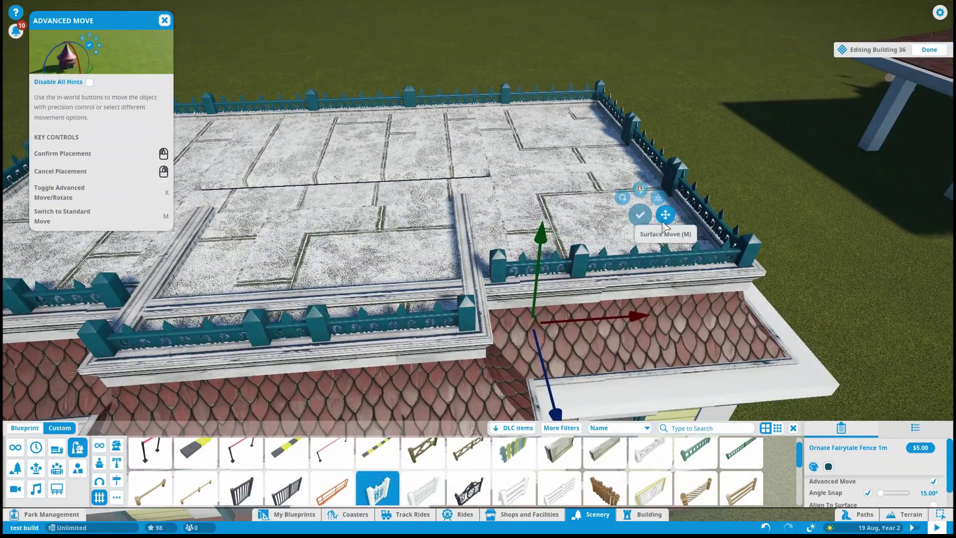
{"action": "left_click", "coordinate": [163, 361]}
{"action": "key", "text": "q"}
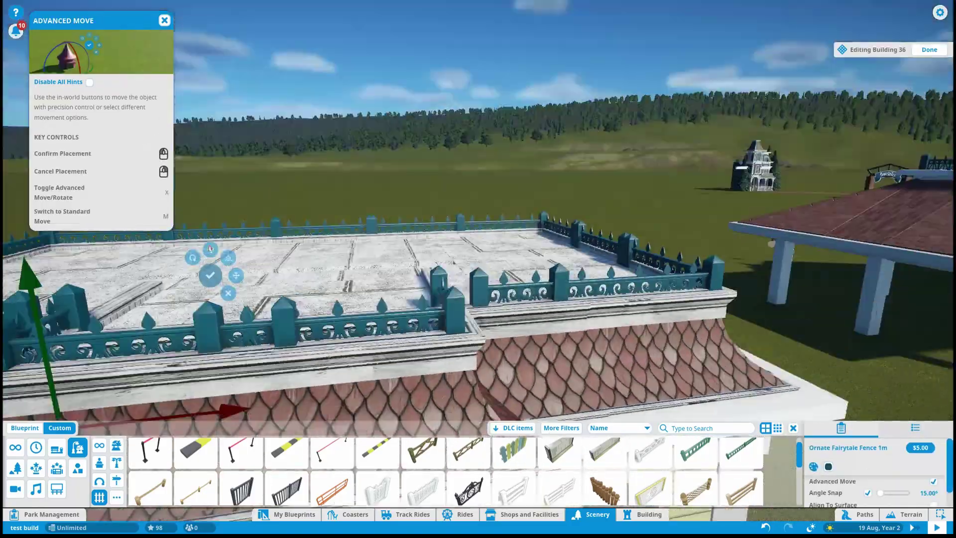
{"action": "left_click", "coordinate": [207, 268]}
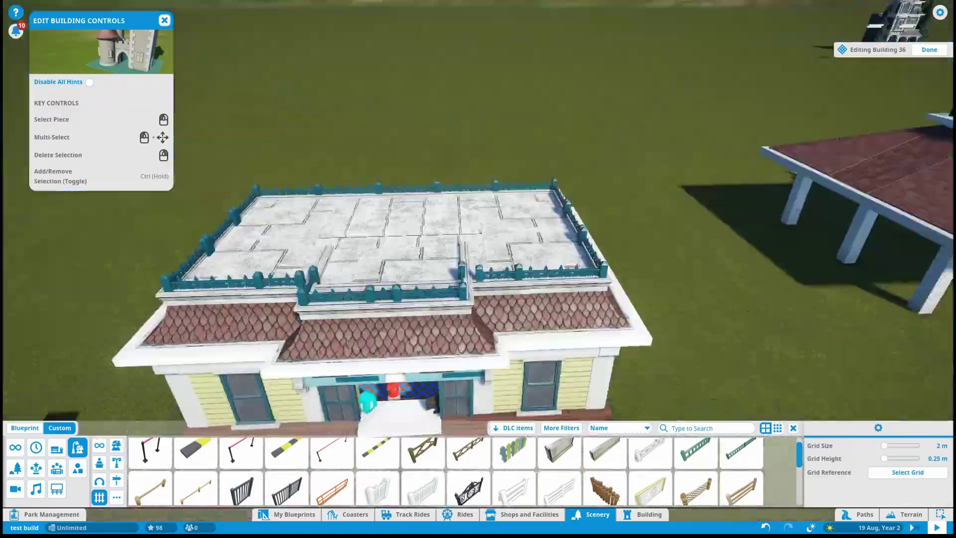
{"action": "left_click", "coordinate": [601, 282]}
{"action": "left_click", "coordinate": [622, 125], "text": "ctrl"}
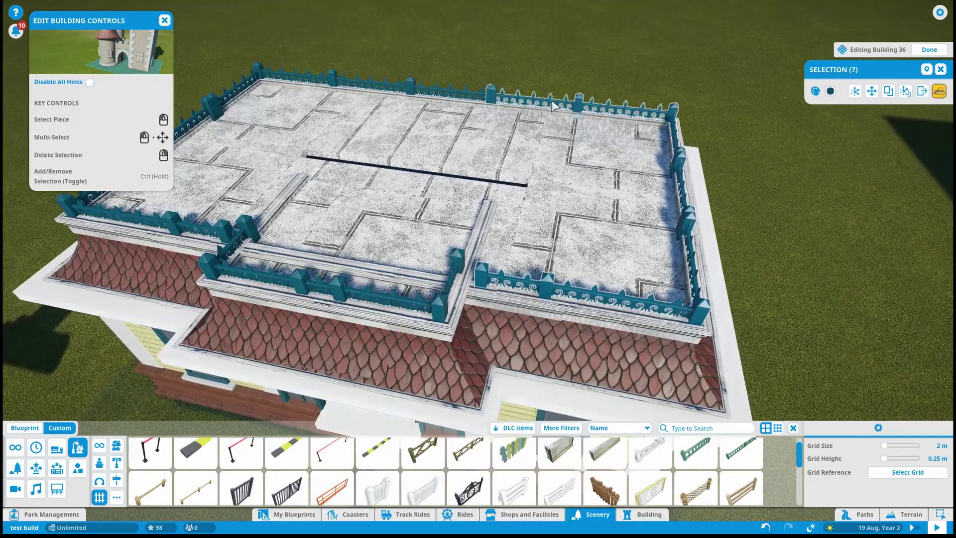
{"action": "left_click", "coordinate": [632, 211]}
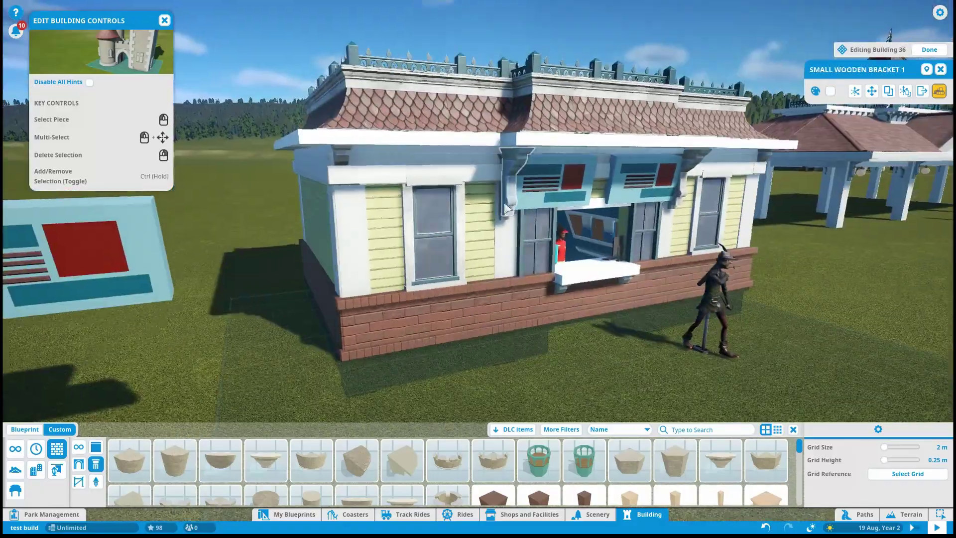
{"action": "key", "text": "m"}
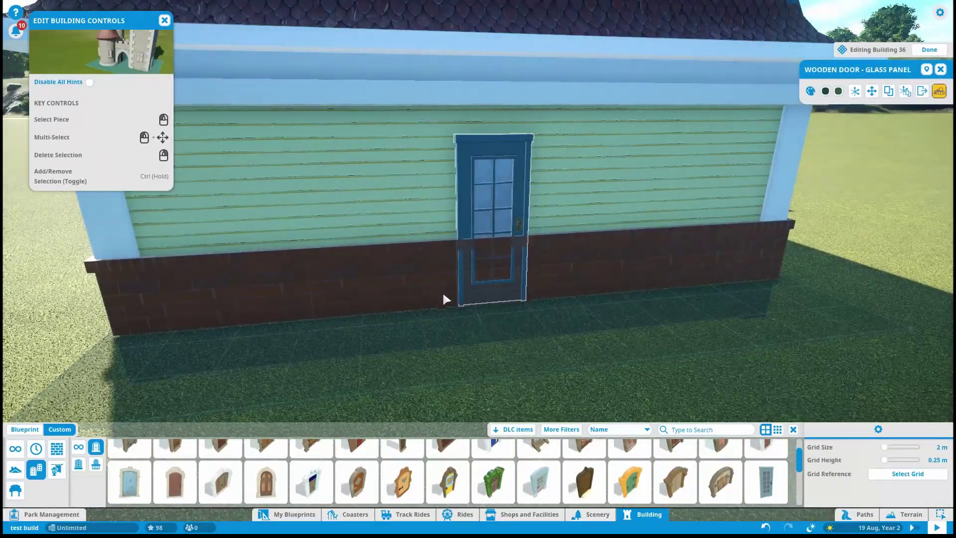
Set the Wooden Door - Glass Panel into the green side wall between white posts
{"action": "scroll", "coordinate": [448, 292], "scroll_direction": "up", "scroll_amount": 3}
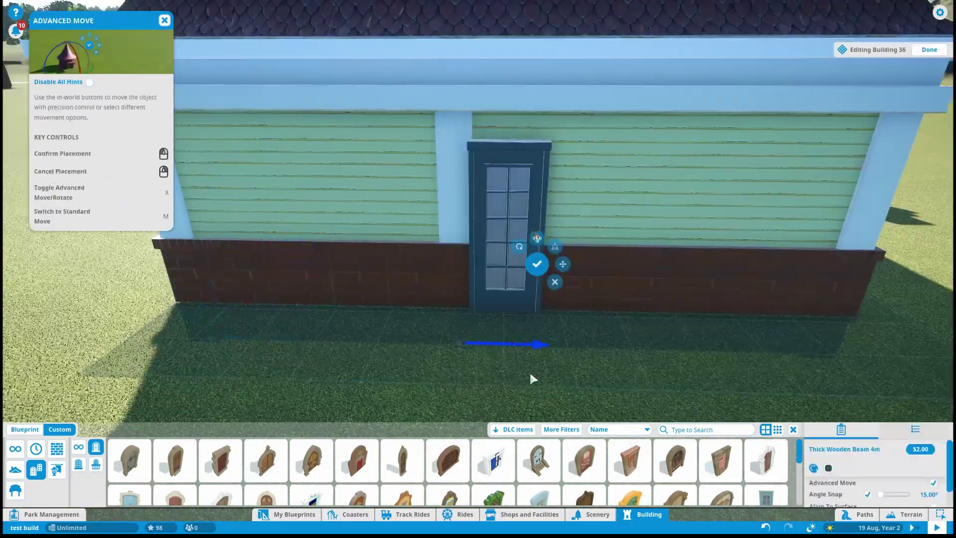
{"action": "key", "text": "q"}
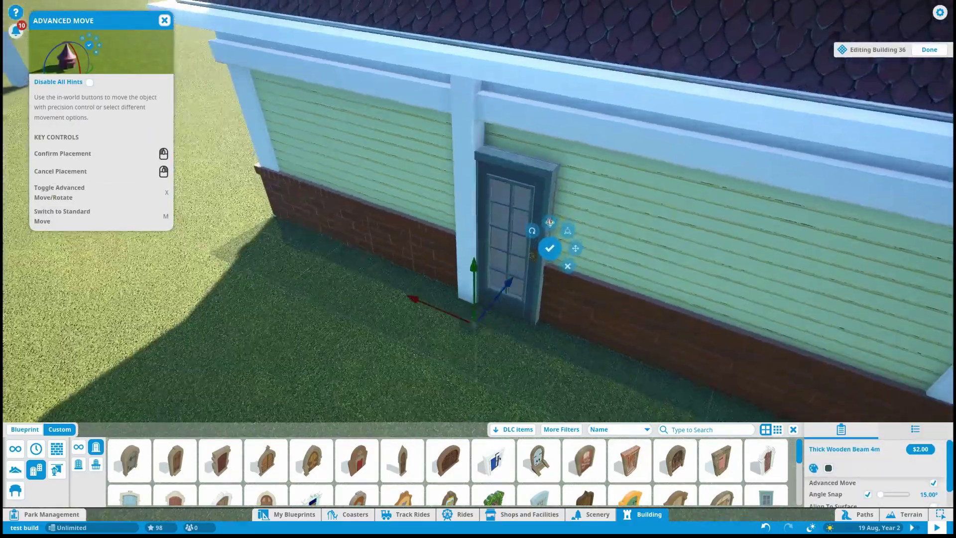
{"action": "scroll", "coordinate": [485, 324], "scroll_direction": "down", "scroll_amount": 10}
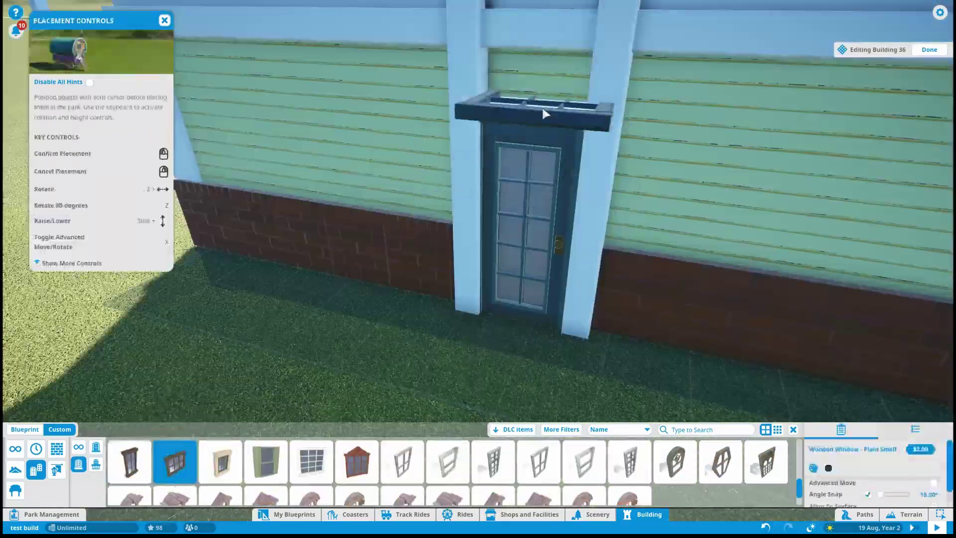
{"action": "key", "text": "x"}
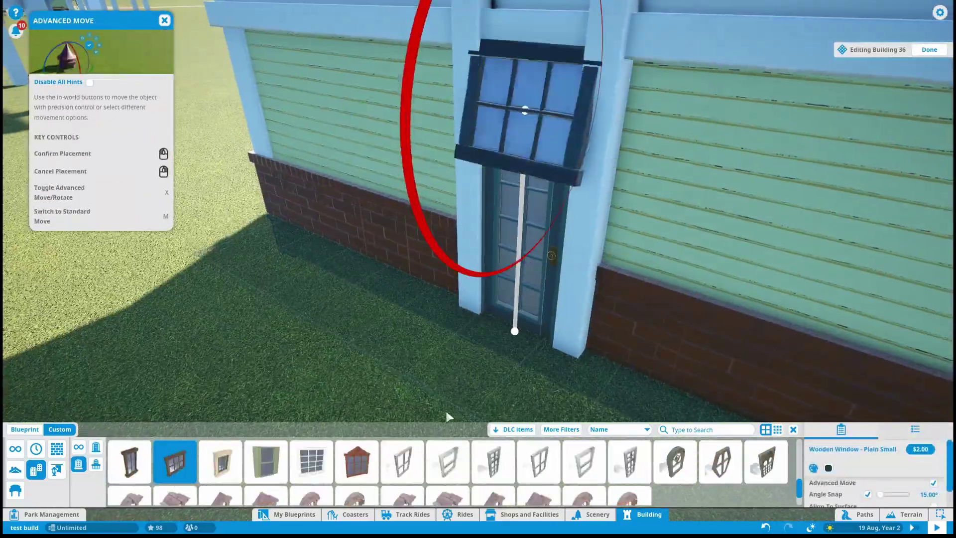
{"action": "scroll", "coordinate": [534, 293], "scroll_direction": "down", "scroll_amount": 6}
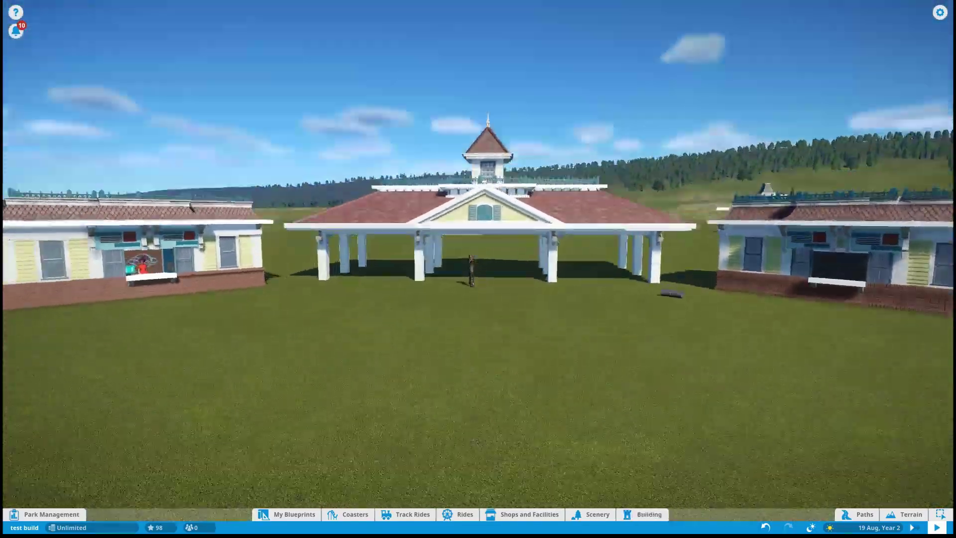
Put Classic Brick Pillar 1m bases under the pavilion's columns
{"action": "scroll", "coordinate": [311, 310], "scroll_direction": "down", "scroll_amount": 8}
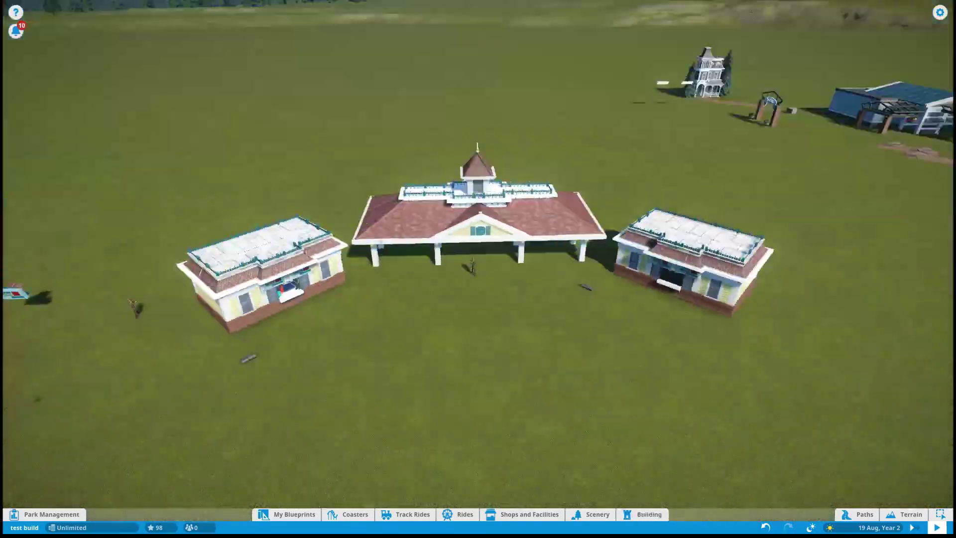
{"action": "left_click", "coordinate": [311, 310]}
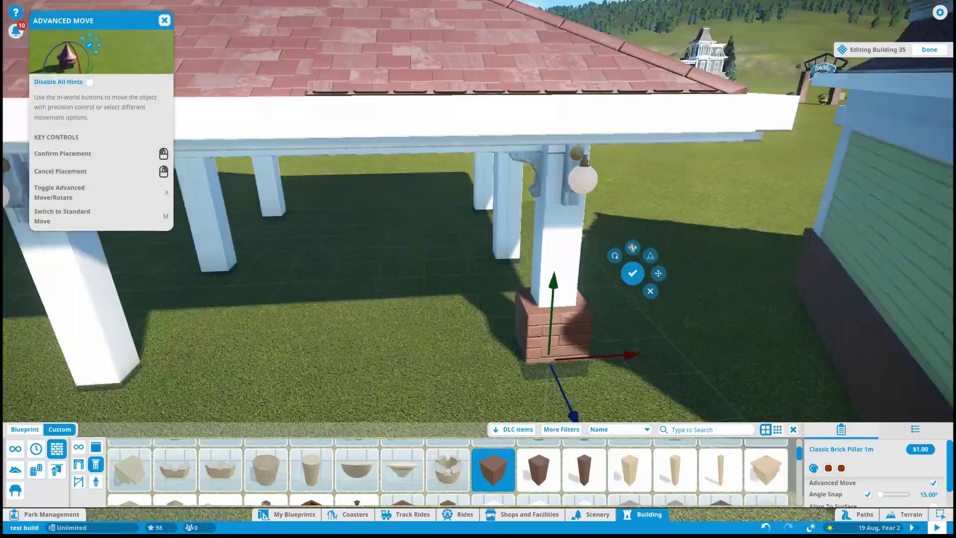
{"action": "scroll", "coordinate": [409, 301], "scroll_direction": "down", "scroll_amount": 3}
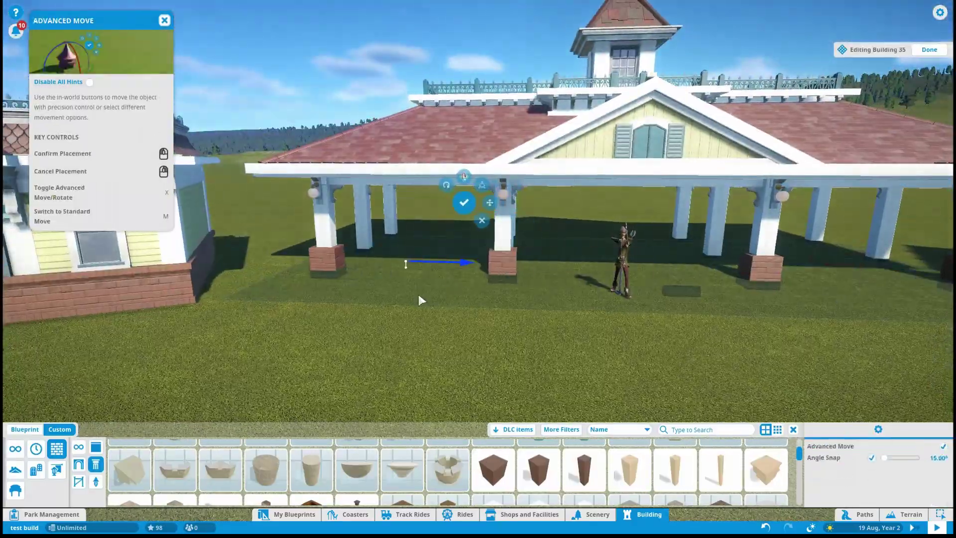
{"action": "left_click", "coordinate": [417, 291]}
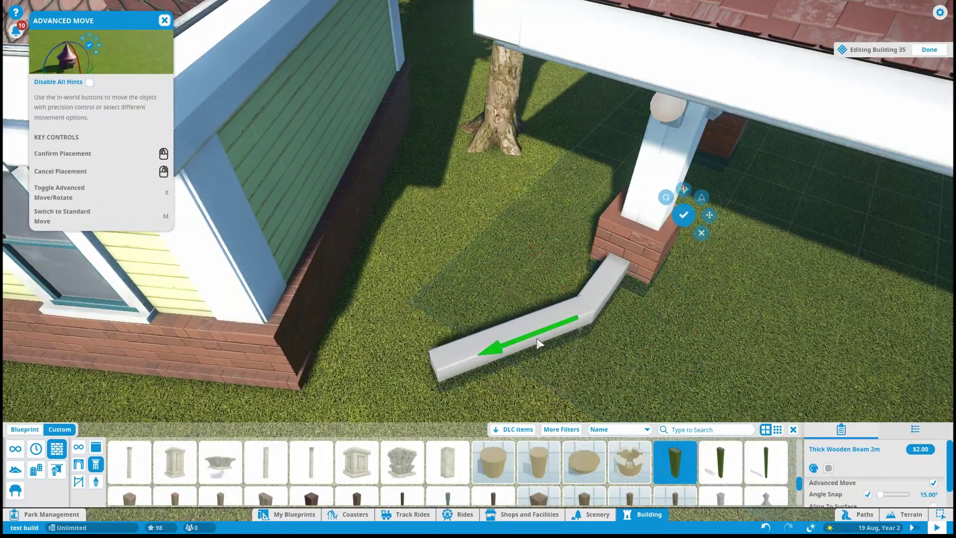
Lay a Thick Wooden Beam 2m curb topped with Metal Fence 2M railing
{"action": "key", "text": "x"}
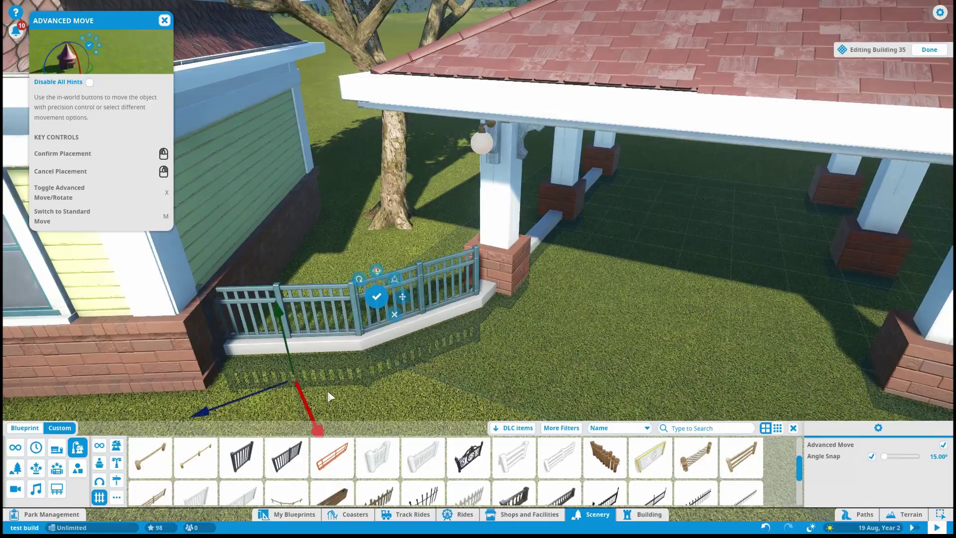
{"action": "left_click", "coordinate": [329, 397]}
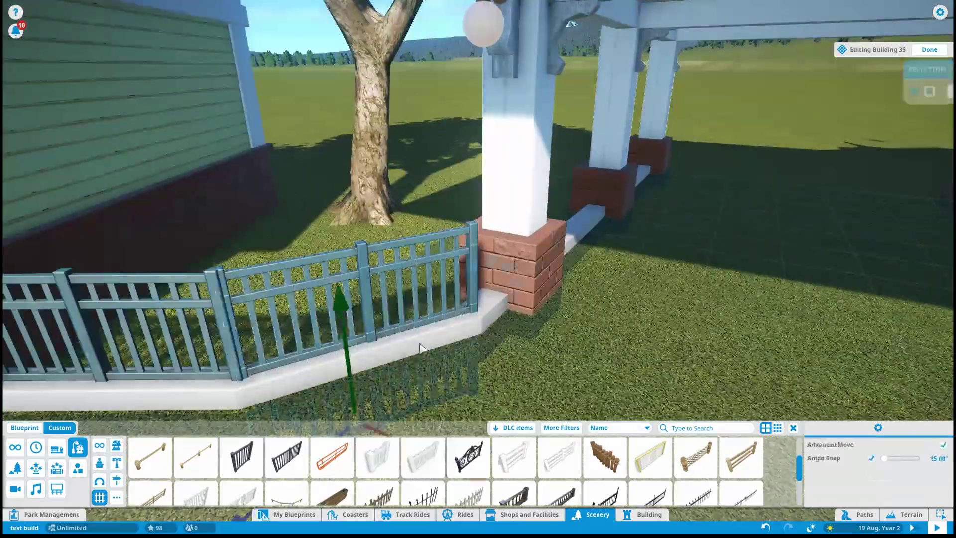
{"action": "left_click", "coordinate": [419, 347]}
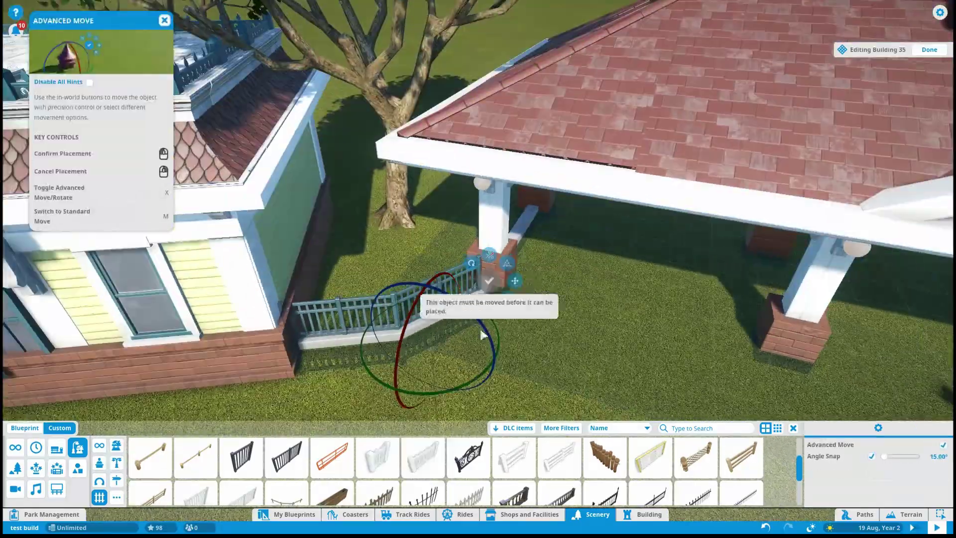
{"action": "key", "text": "q"}
{"action": "scroll", "coordinate": [470, 381], "scroll_direction": "up", "scroll_amount": 5}
{"action": "key", "text": "d"}
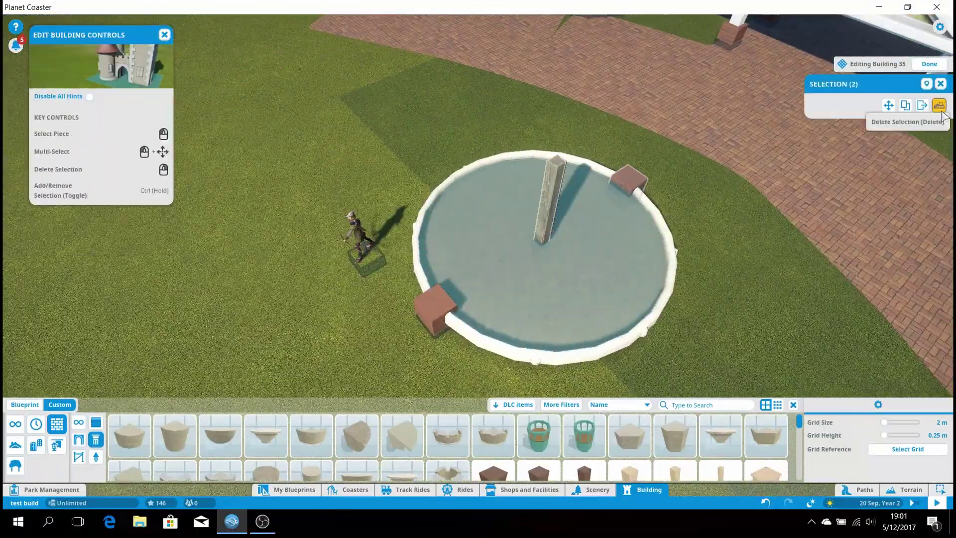
Place a post at the fountain centre and brick pillar steps beside its wall
{"action": "left_click", "coordinate": [939, 102]}
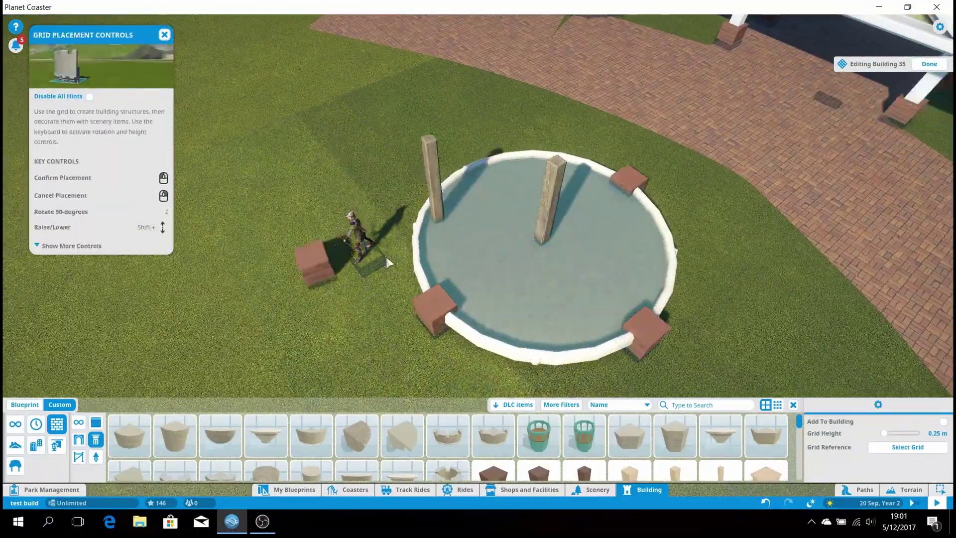
{"action": "left_click", "coordinate": [550, 175]}
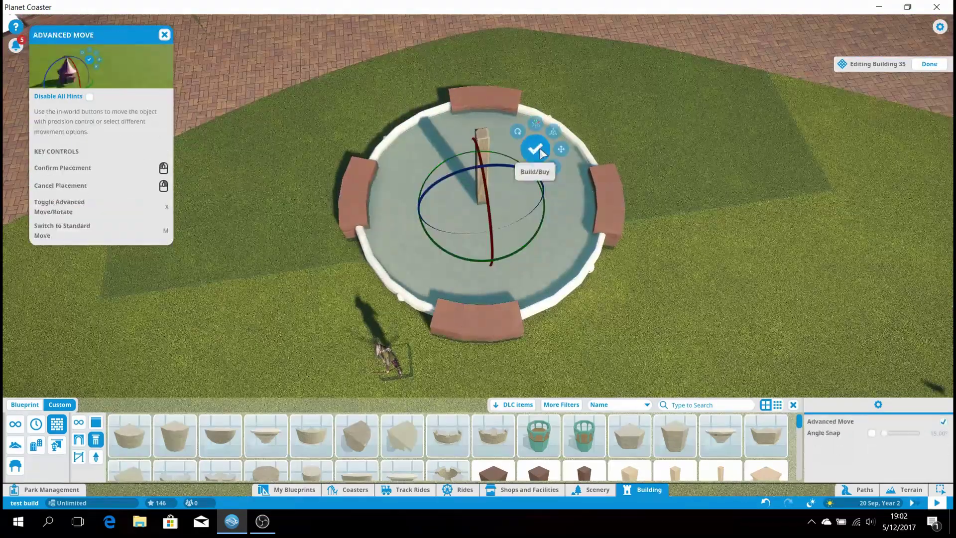
{"action": "scroll", "coordinate": [541, 153], "scroll_direction": "up", "scroll_amount": 5}
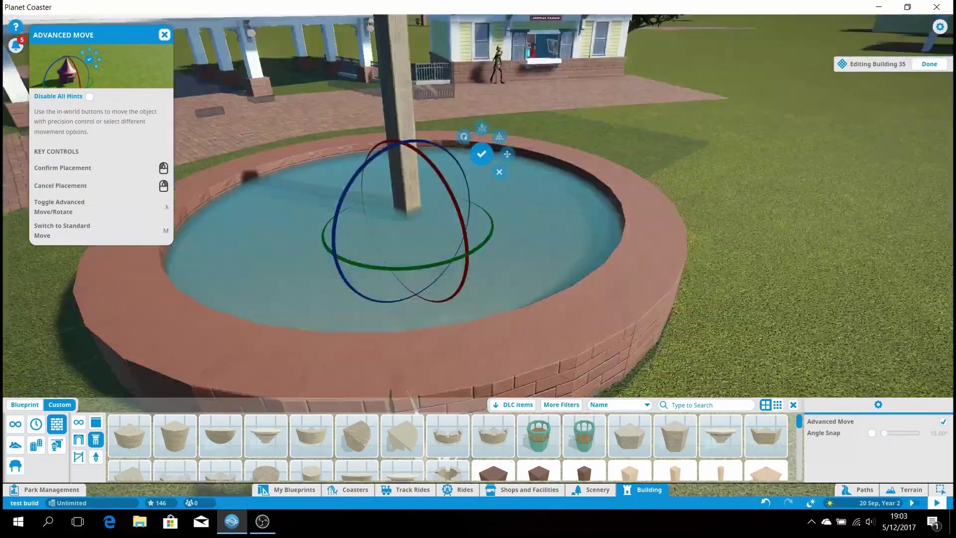
{"action": "left_click", "coordinate": [393, 294]}
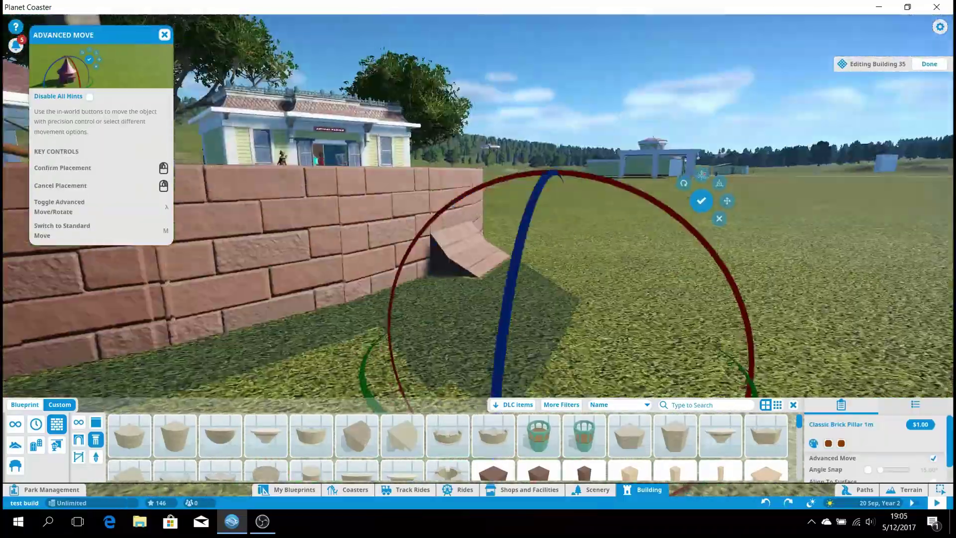
{"action": "left_click", "coordinate": [503, 246]}
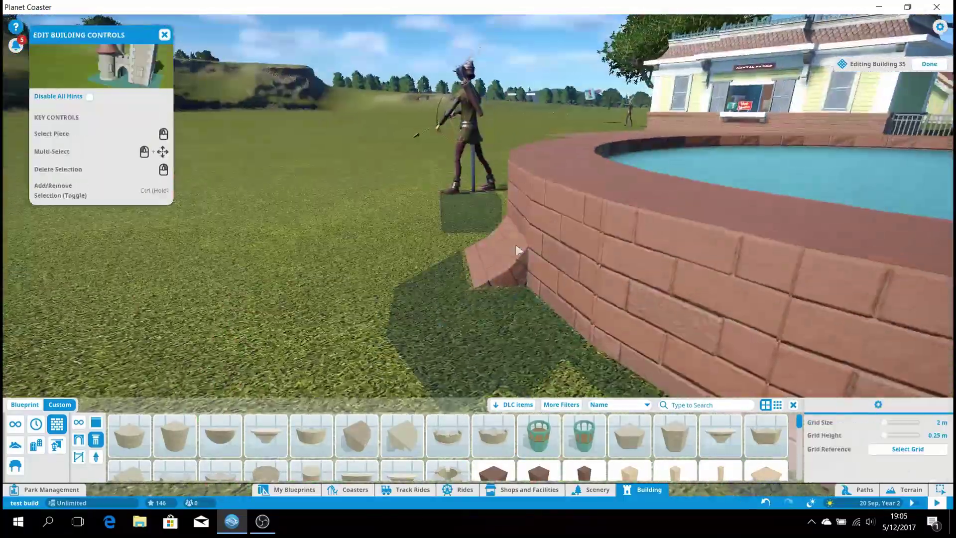
{"action": "left_click", "coordinate": [565, 239]}
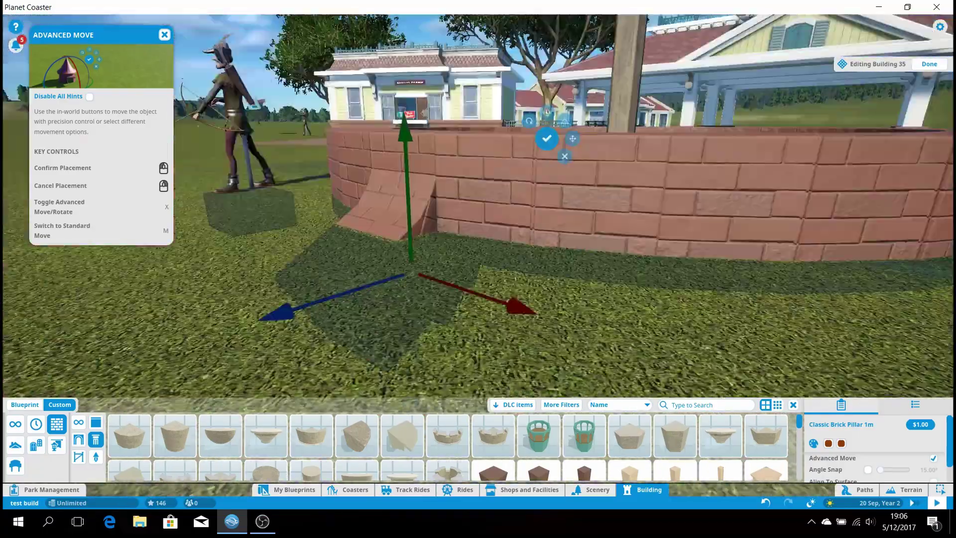
{"action": "left_click", "coordinate": [402, 188]}
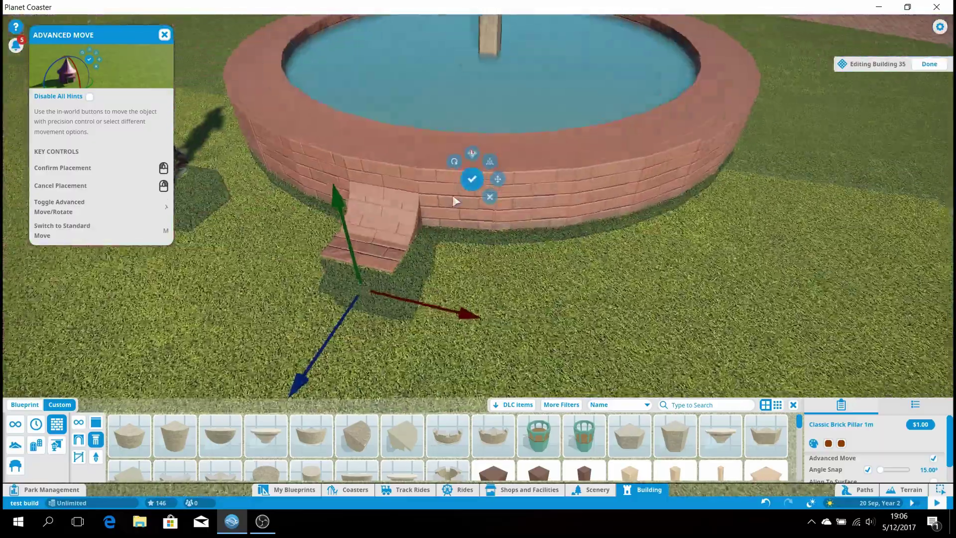
Duplicate the brick steps and rotate the copies into line with the fountain wall
{"action": "left_click_drag", "start_coordinate": [355, 181], "coordinate": [443, 259]}
{"action": "scroll", "coordinate": [456, 237], "scroll_direction": "down", "scroll_amount": 5}
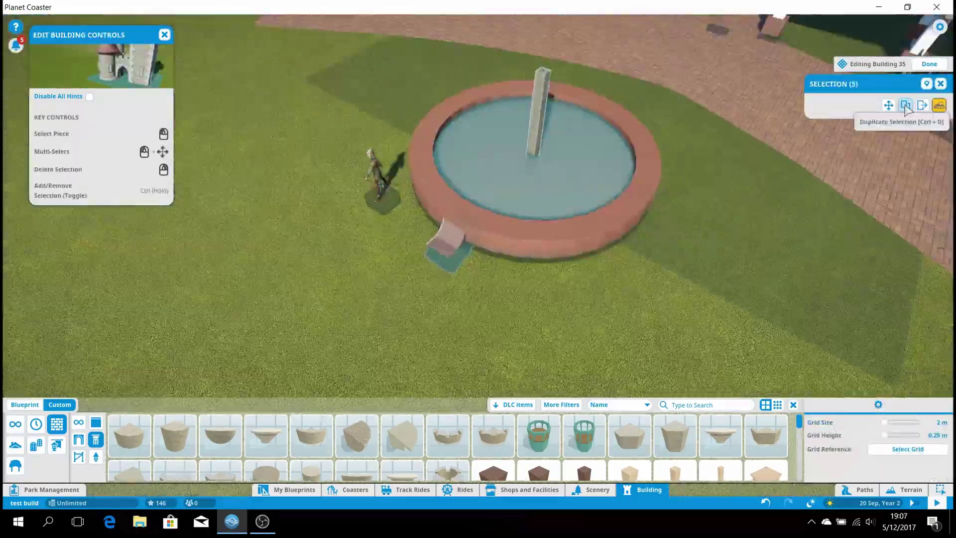
{"action": "left_click", "coordinate": [905, 106]}
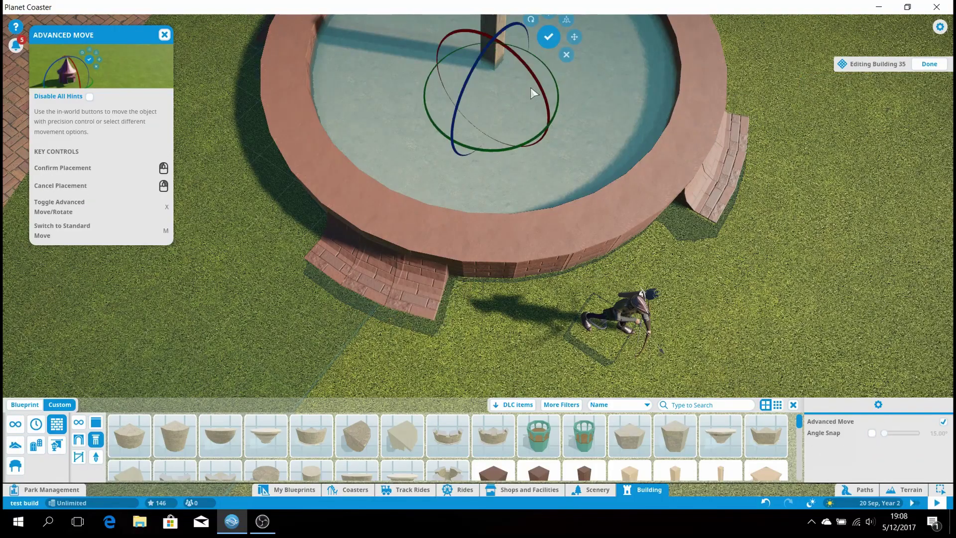
{"action": "left_click_drag", "start_coordinate": [509, 160], "coordinate": [505, 215]}
{"action": "left_click", "coordinate": [517, 225]}
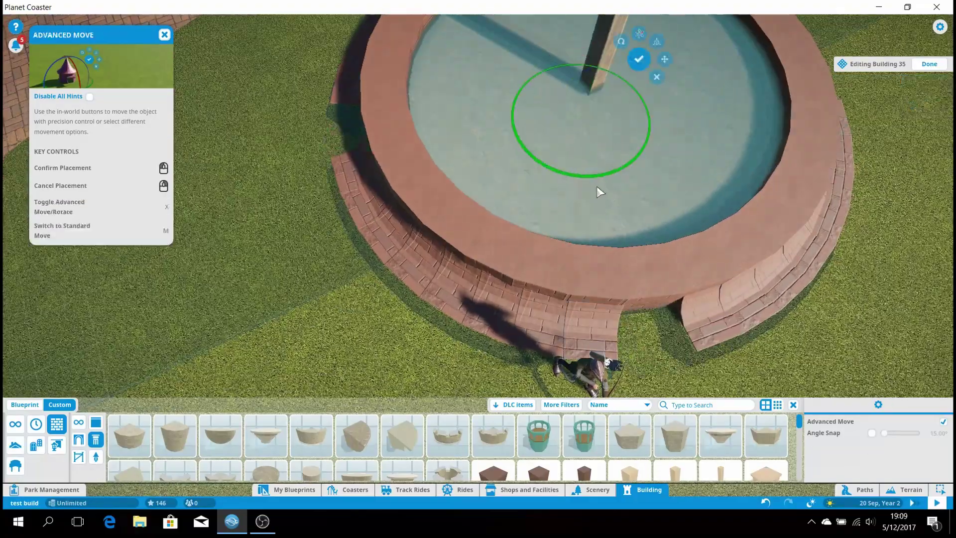
{"action": "left_click_drag", "start_coordinate": [593, 179], "coordinate": [579, 178]}
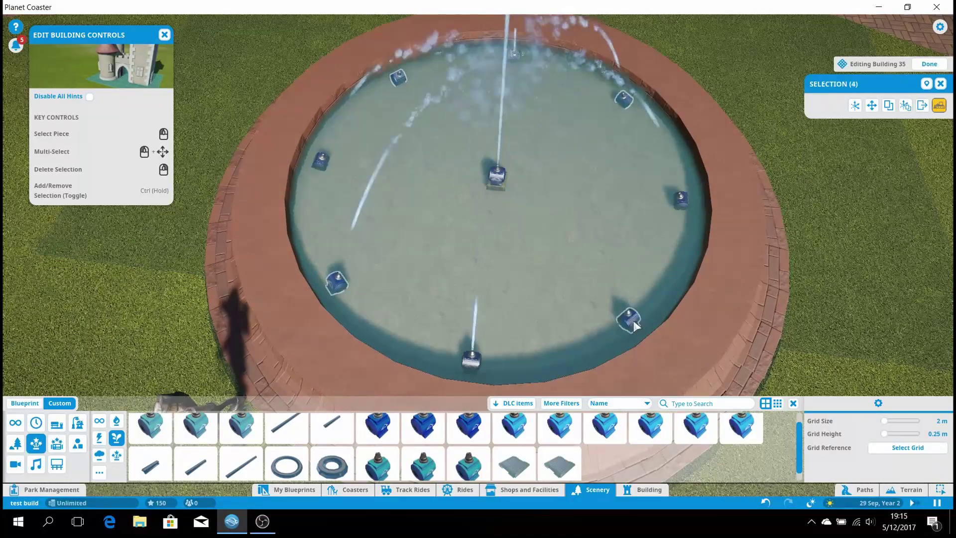
Duplicate the water jets around the basin and select the porch building
{"action": "key", "text": "ctrl+d"}
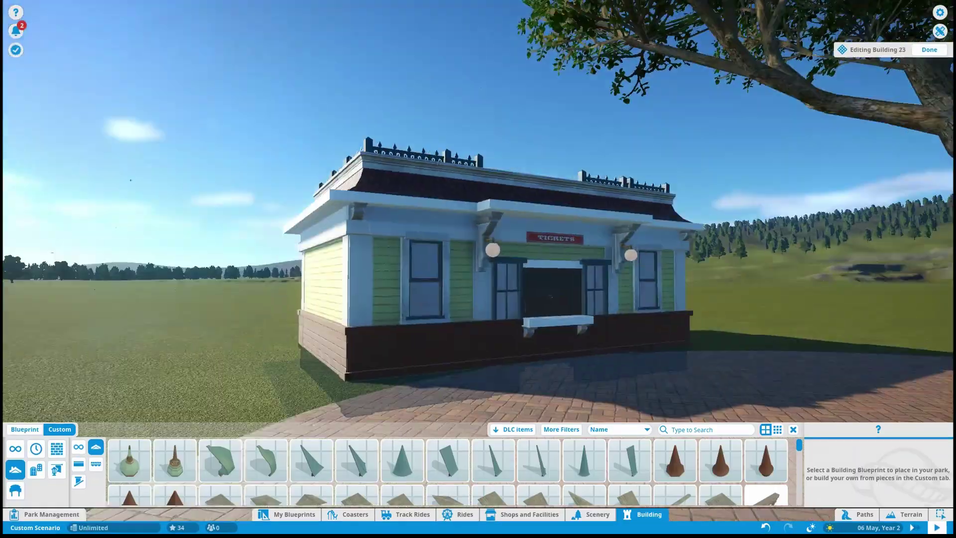
{"action": "scroll", "coordinate": [647, 323], "scroll_direction": "down", "scroll_amount": 3}
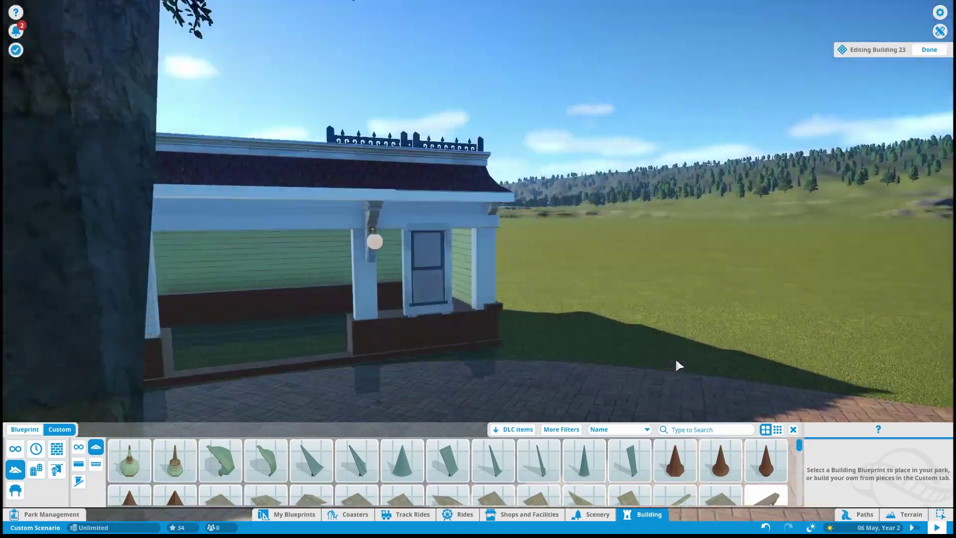
{"action": "left_click", "coordinate": [630, 271]}
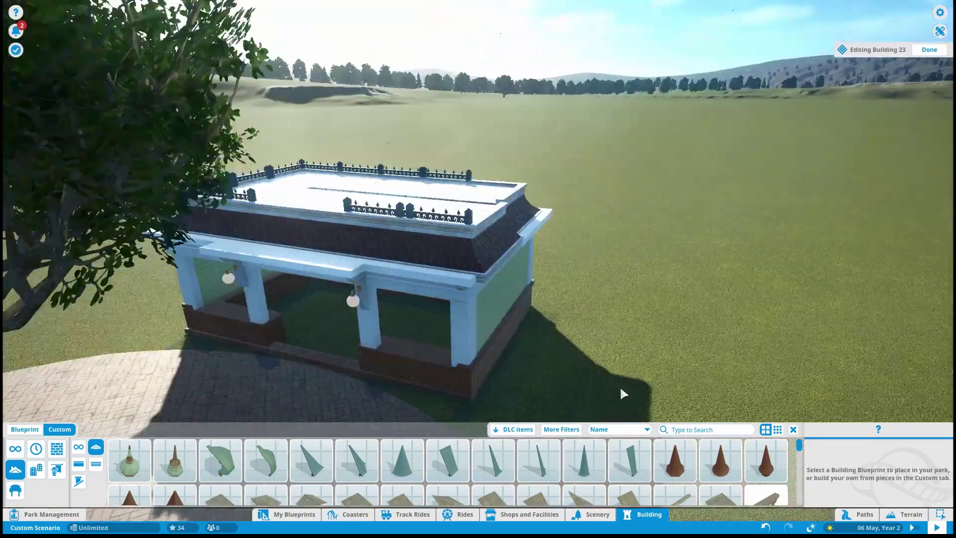
{"action": "scroll", "coordinate": [619, 384], "scroll_direction": "up", "scroll_amount": 3}
Add a side wall panel, two Thick Wooden Beam 4m pieces and a Classic Brick Pillar to the porch
{"action": "left_click", "coordinate": [36, 468]}
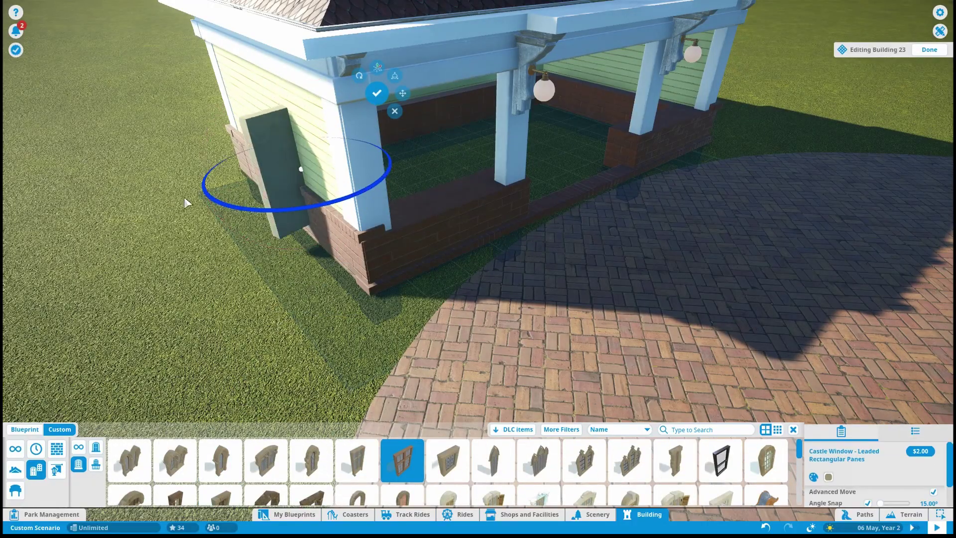
{"action": "scroll", "coordinate": [180, 199], "scroll_direction": "up", "scroll_amount": 3}
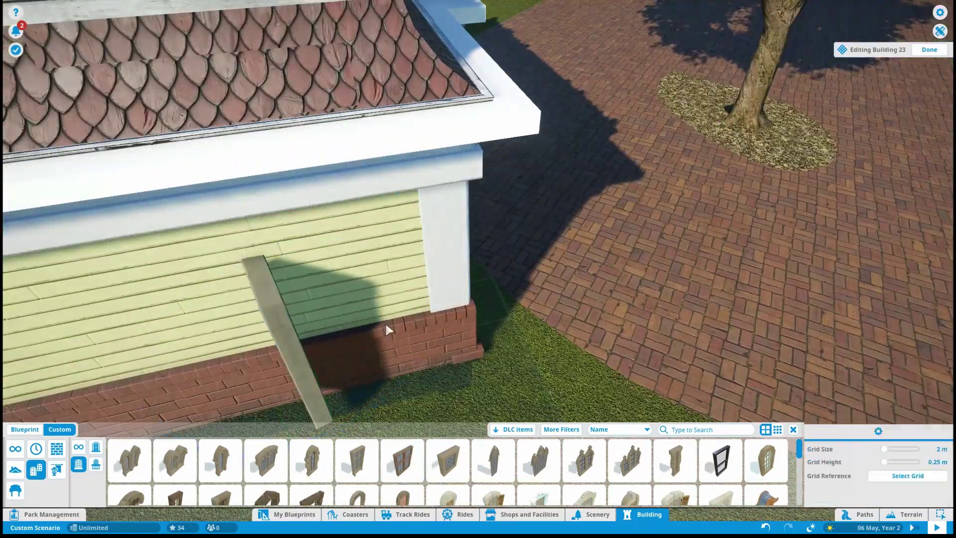
{"action": "left_click", "coordinate": [386, 324]}
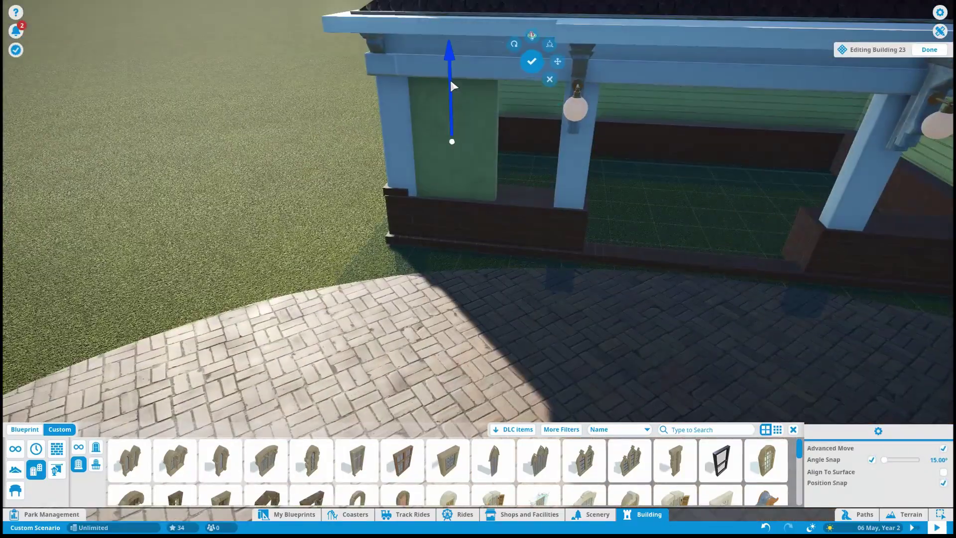
{"action": "scroll", "coordinate": [515, 70], "scroll_direction": "up", "scroll_amount": 3}
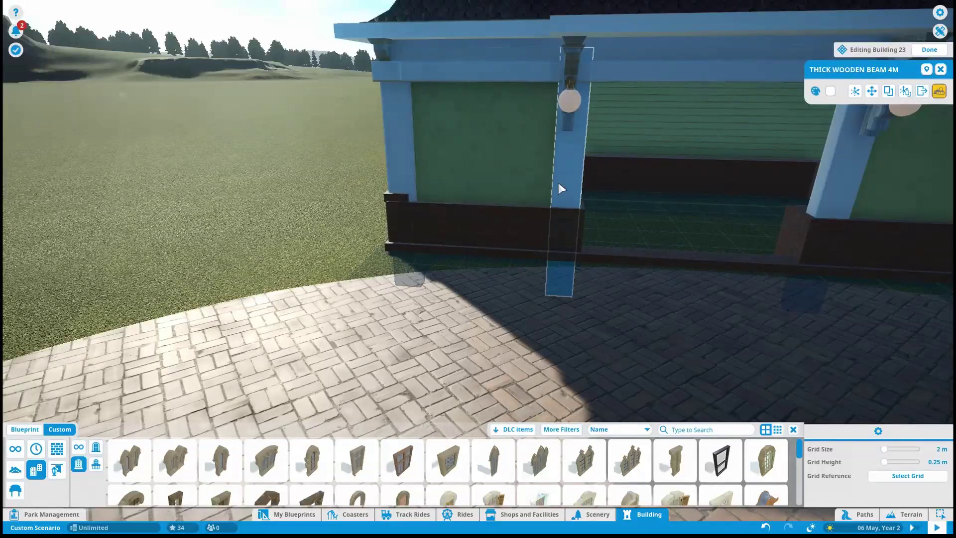
{"action": "left_click", "coordinate": [562, 188]}
{"action": "left_click", "coordinate": [627, 219]}
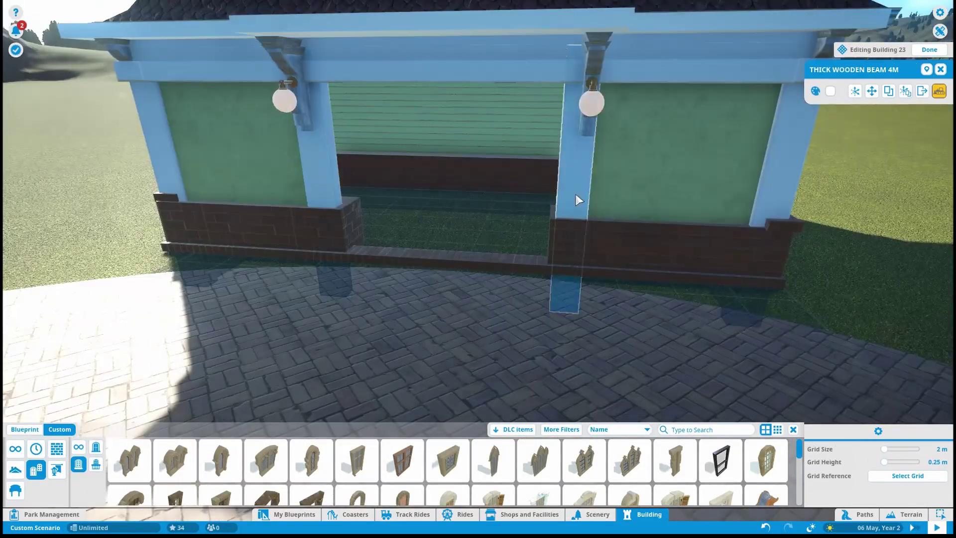
{"action": "left_click", "coordinate": [566, 232]}
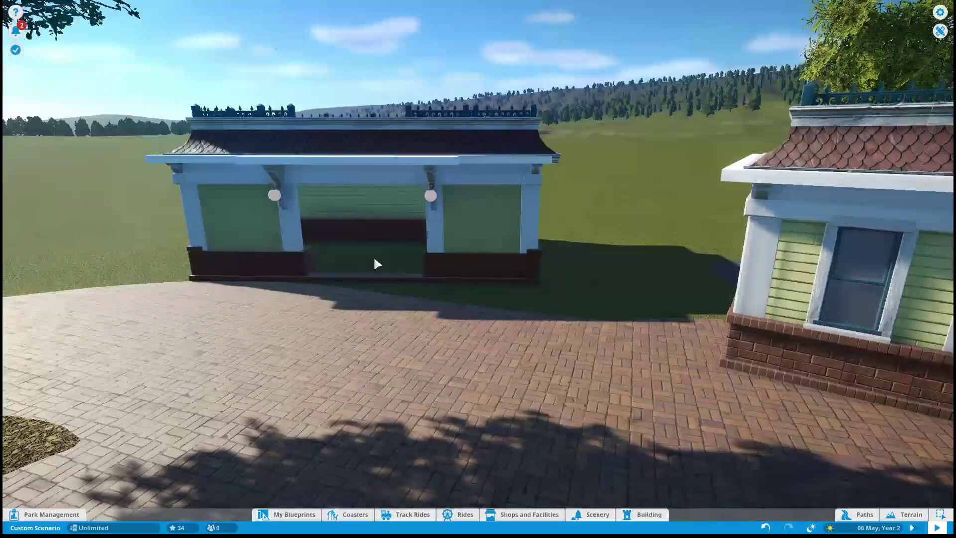
{"action": "left_click", "coordinate": [483, 138]}
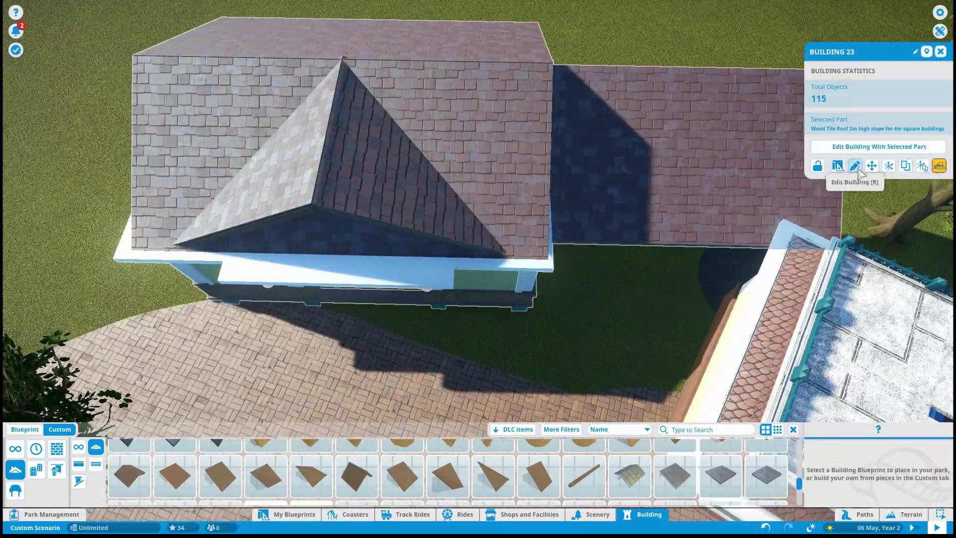
Give Building 23 a wood tile gable roof and move it beside the plaza
{"action": "left_click", "coordinate": [854, 167]}
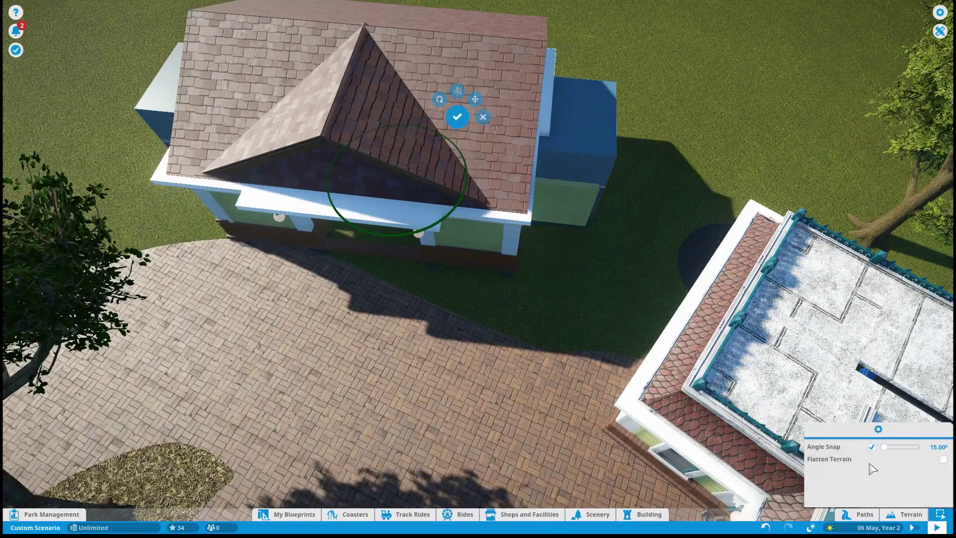
{"action": "left_click", "coordinate": [857, 514]}
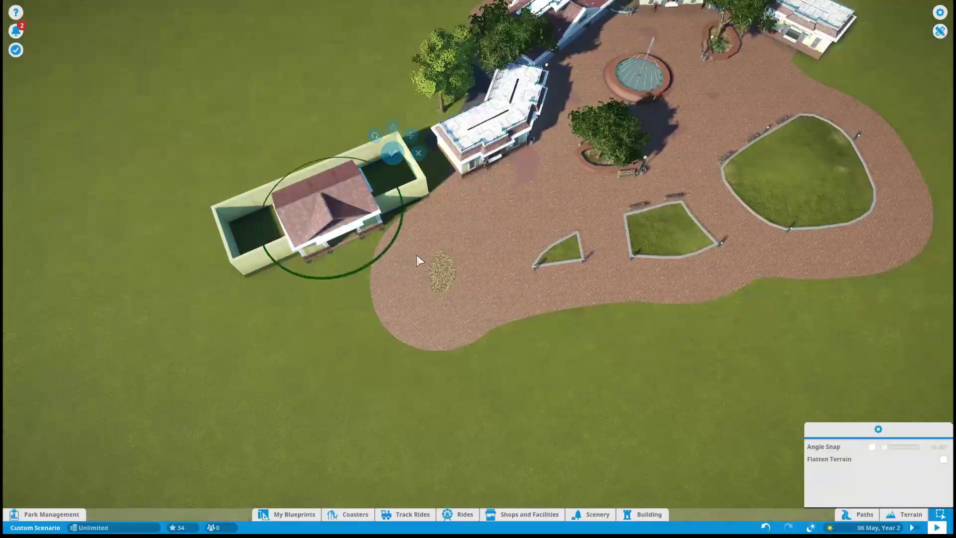
Rotate the gabled porch building to face the plaza, with angle snapping turned off
{"action": "left_click_drag", "start_coordinate": [416, 255], "coordinate": [312, 212]}
{"action": "key", "text": "q"}
{"action": "scroll", "coordinate": [625, 200], "scroll_direction": "up", "scroll_amount": 5}
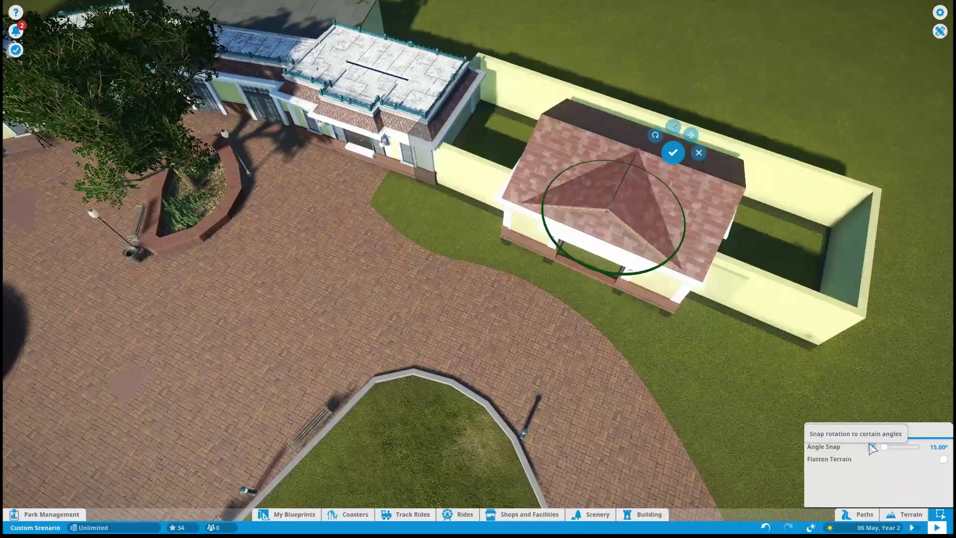
{"action": "left_click", "coordinate": [871, 446]}
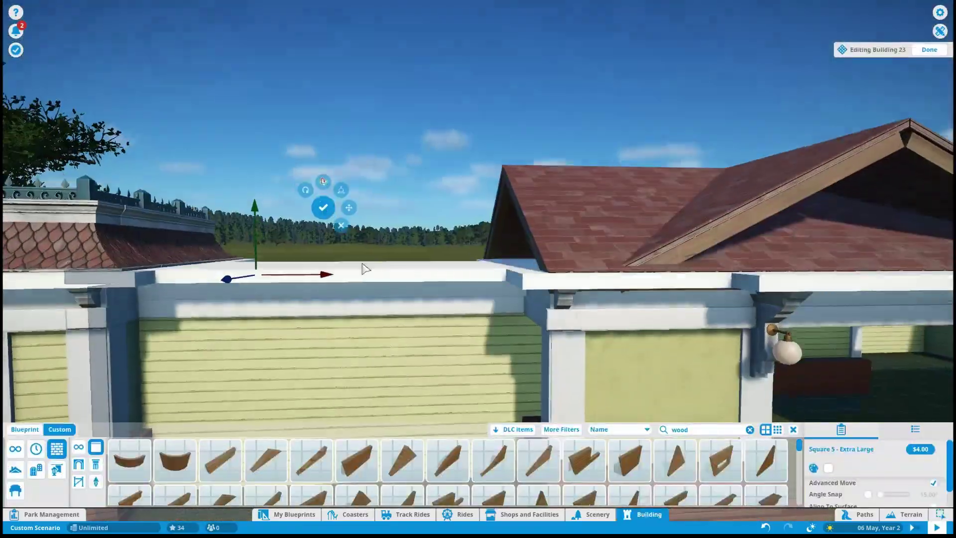
Add Painted Wood Plank Walls joining the buildings and a Classic Brick Pillar 1m under a porch post
{"action": "left_click", "coordinate": [327, 205]}
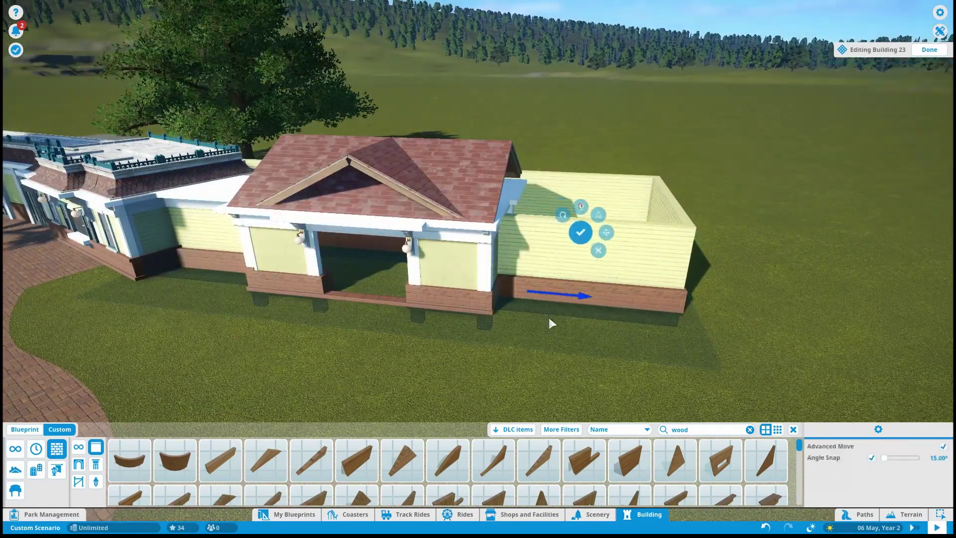
{"action": "left_click", "coordinate": [549, 320]}
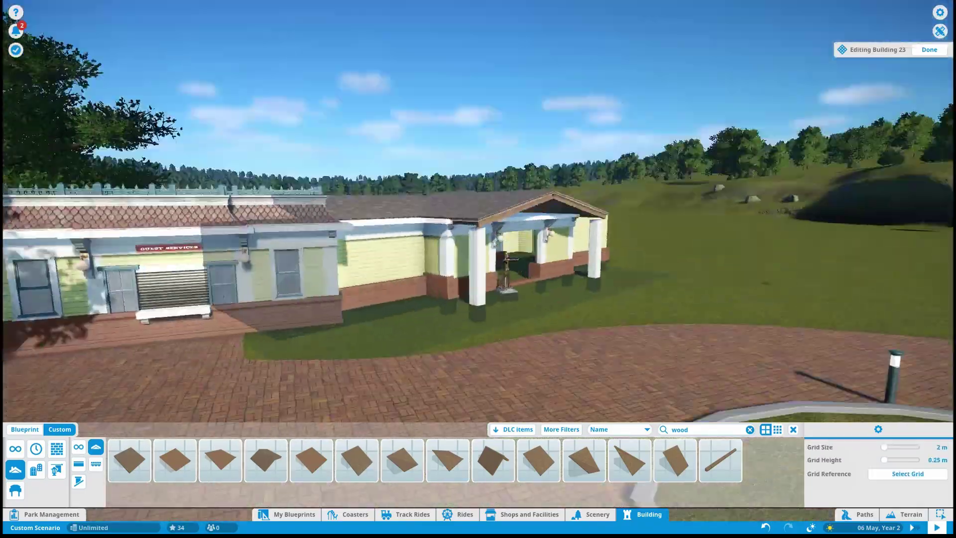
{"action": "left_click", "coordinate": [434, 270]}
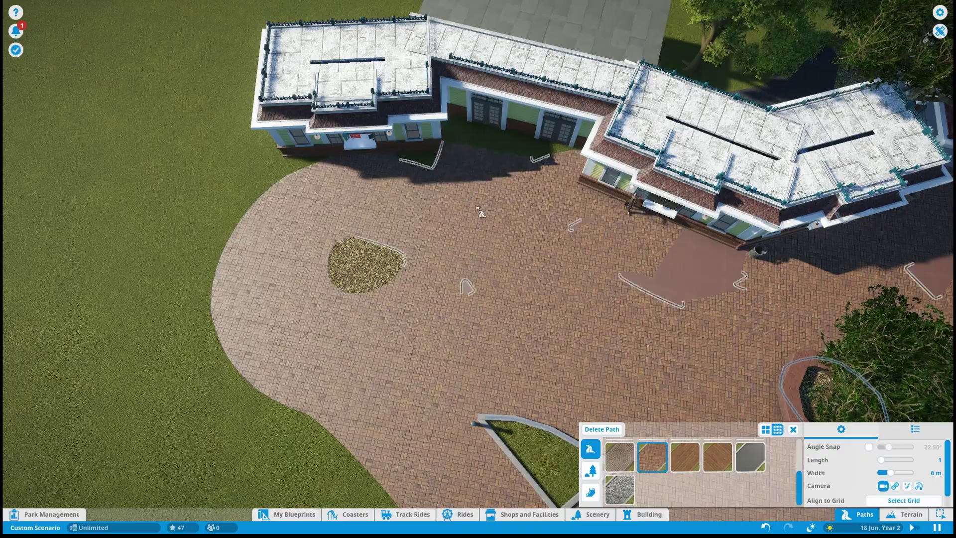
Move the archer statue group on the plaza and reopen Building 23 for editing
{"action": "scroll", "coordinate": [480, 162], "scroll_direction": "up", "scroll_amount": 5}
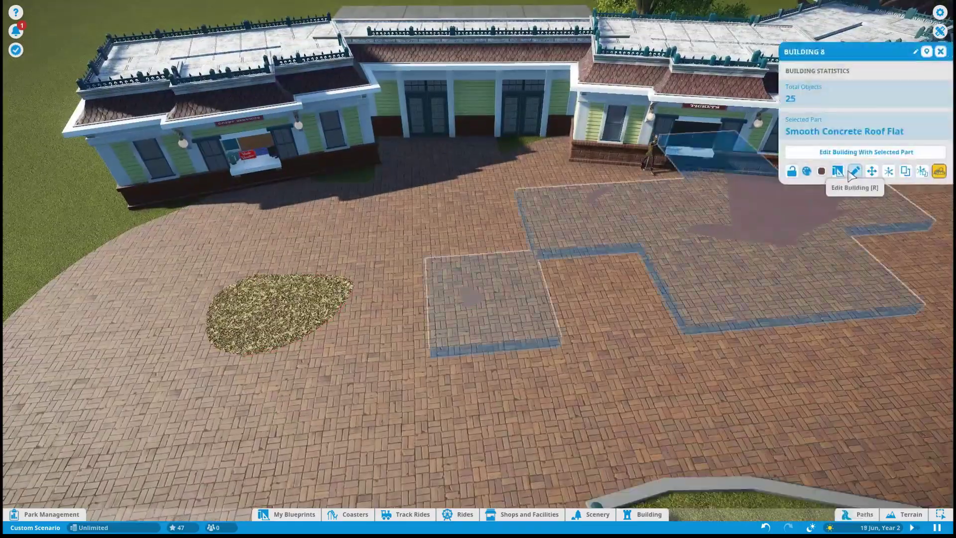
{"action": "left_click", "coordinate": [853, 171]}
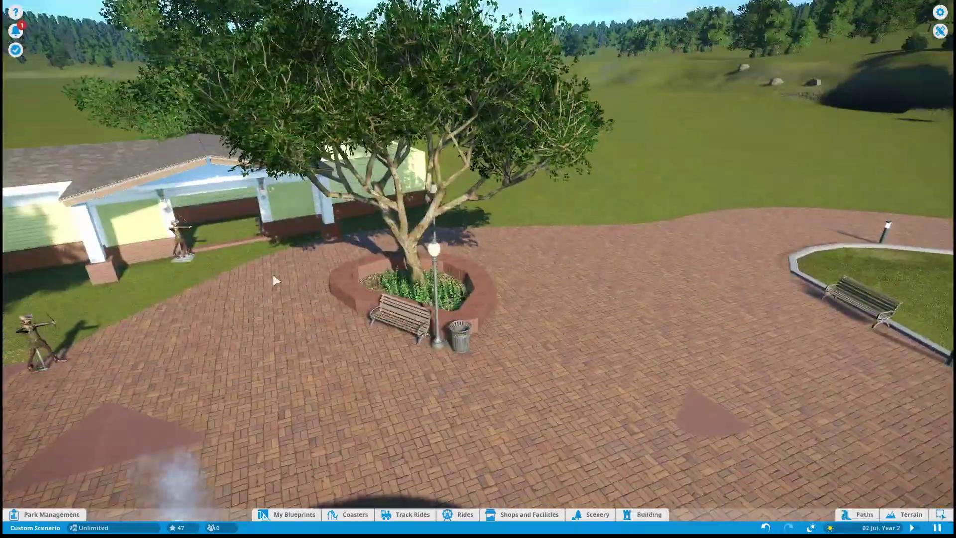
{"action": "left_click", "coordinate": [258, 273]}
{"action": "scroll", "coordinate": [185, 230], "scroll_direction": "down", "scroll_amount": 5}
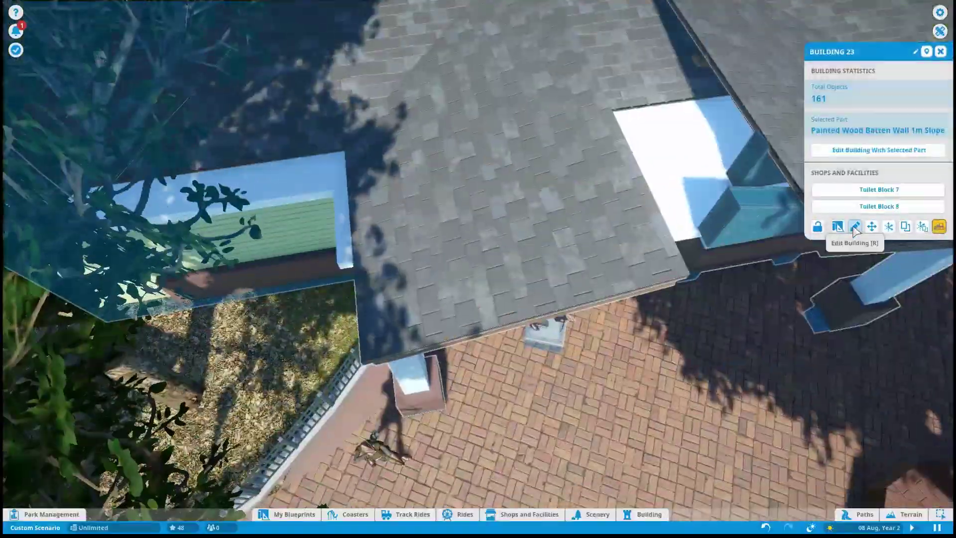
{"action": "left_click", "coordinate": [854, 227]}
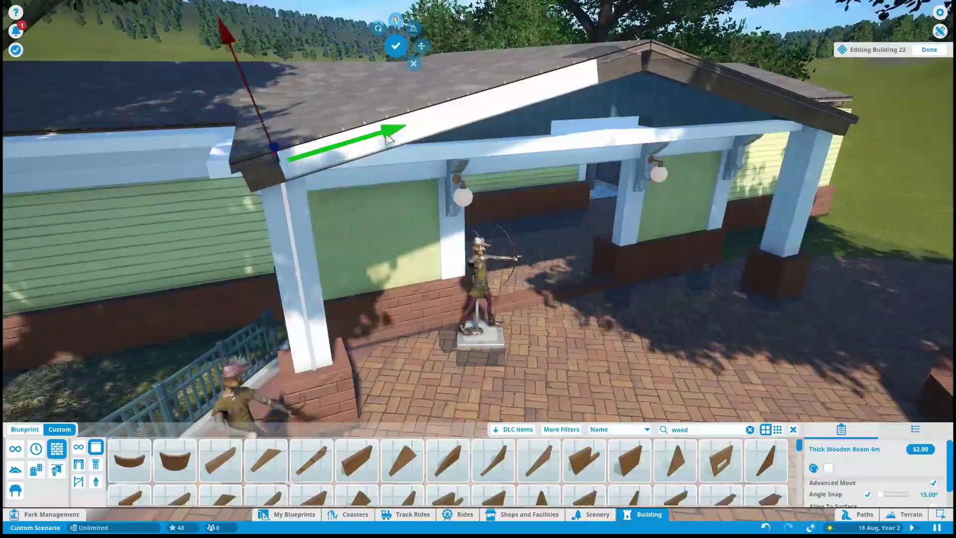
Slide a Thick Wooden Beam 4m along the gable edge and select both trim beams
{"action": "left_click_drag", "start_coordinate": [387, 138], "coordinate": [198, 120]}
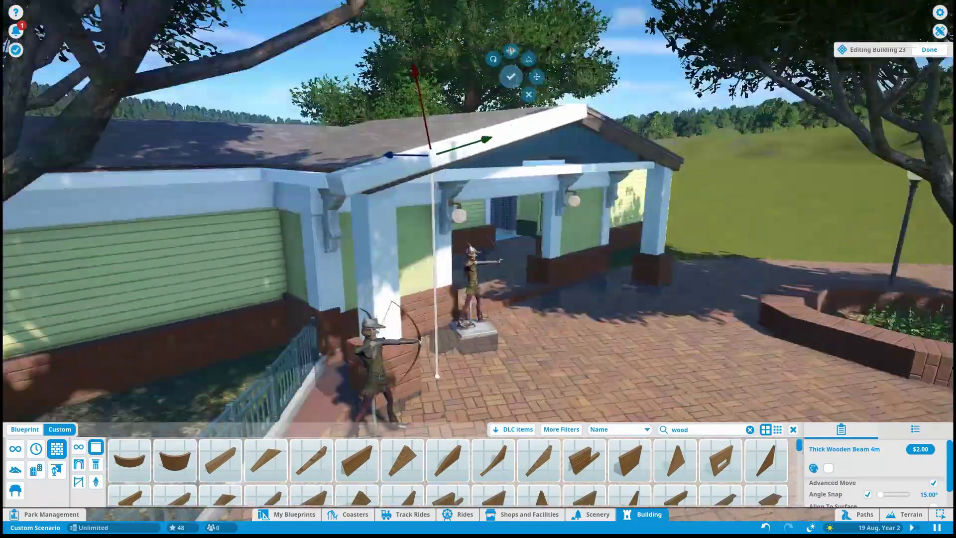
{"action": "left_click", "coordinate": [575, 122]}
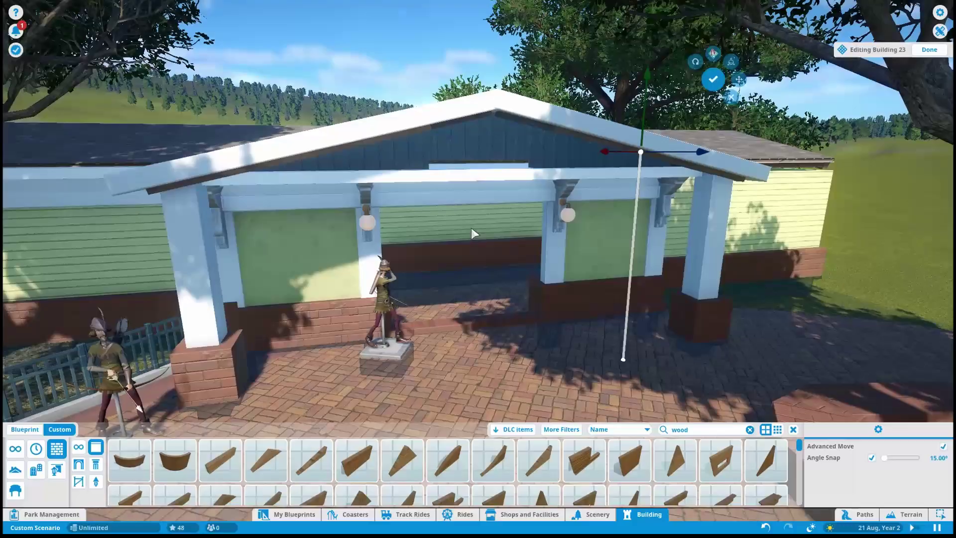
{"action": "left_click", "coordinate": [398, 112]}
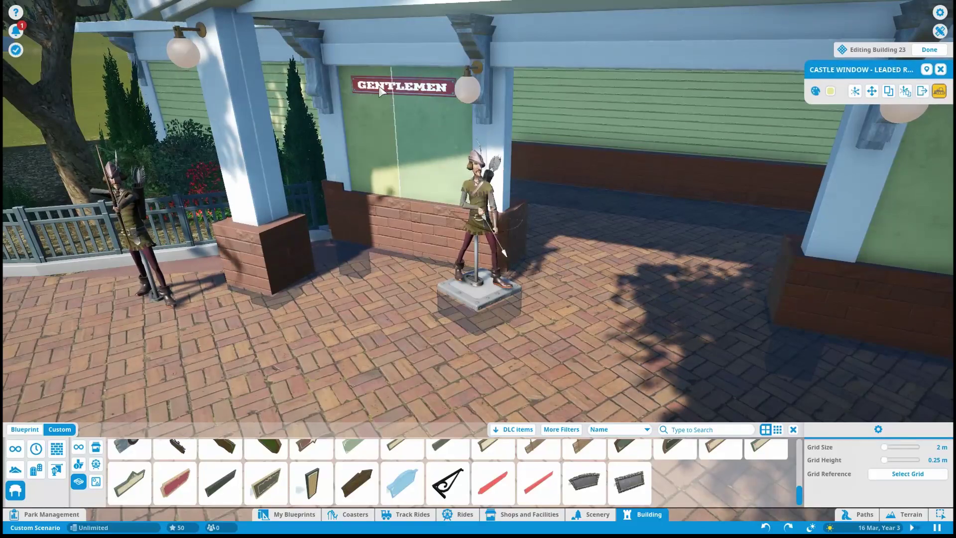
Finish editing the restroom building and open the LADIES sign's settings
{"action": "scroll", "coordinate": [631, 285], "scroll_direction": "down", "scroll_amount": 3}
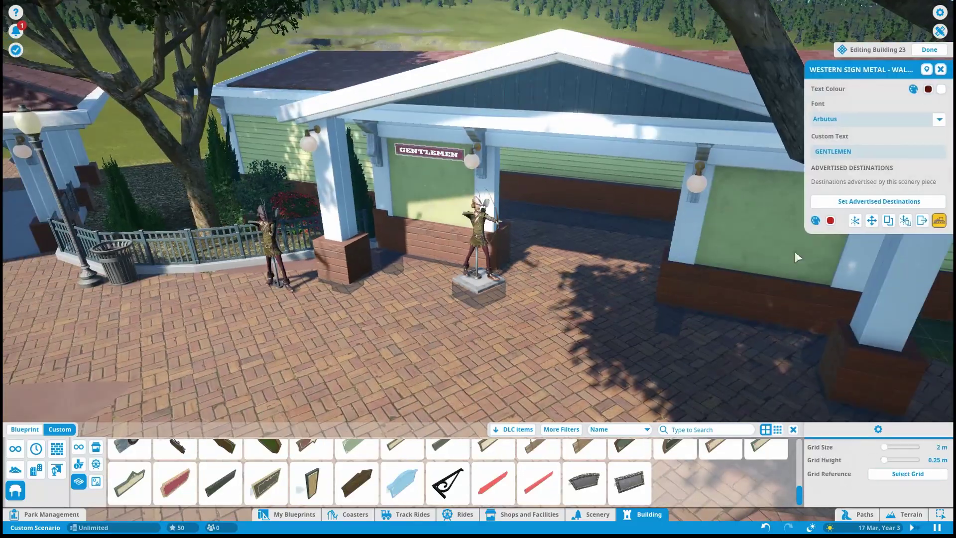
{"action": "left_click", "coordinate": [874, 199]}
{"action": "key", "text": "a"}
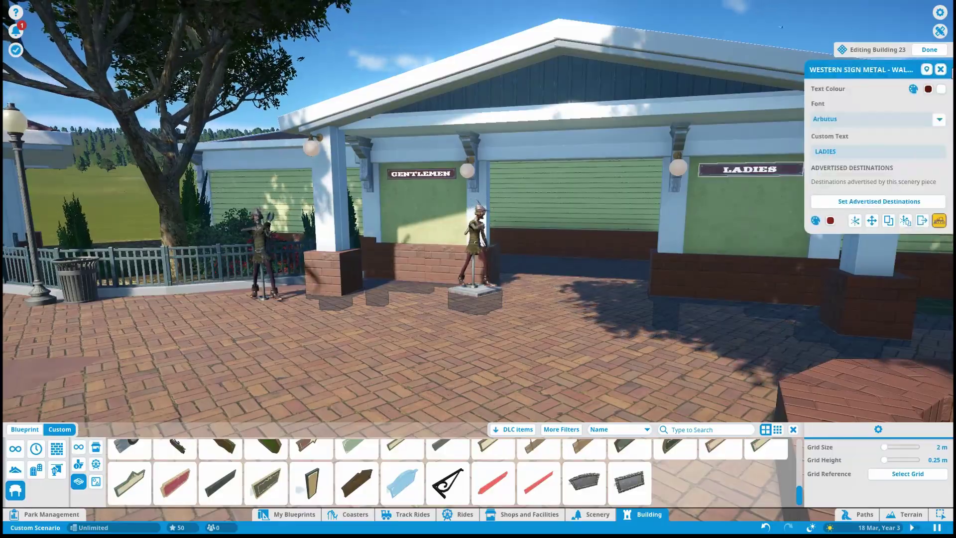
{"action": "left_click", "coordinate": [936, 54]}
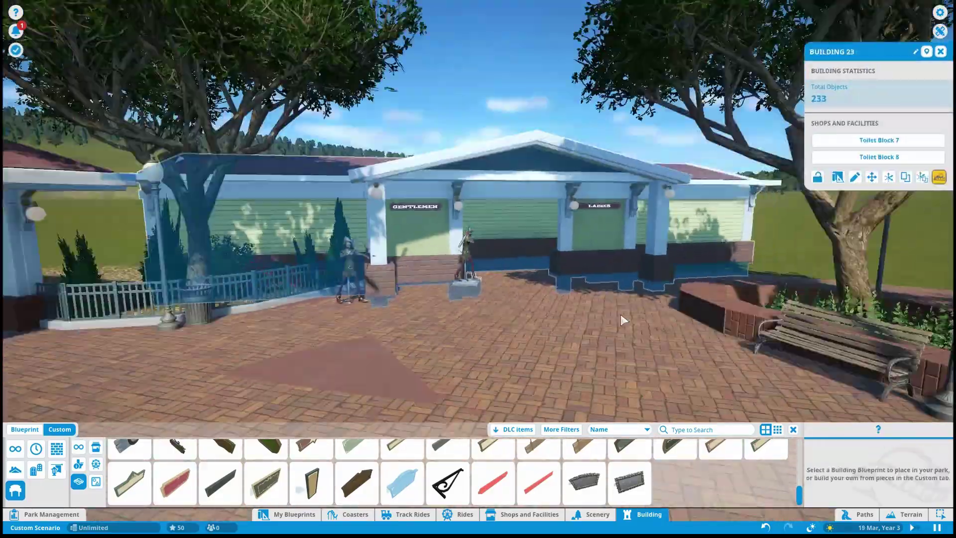
{"action": "left_click", "coordinate": [669, 168]}
{"action": "left_click", "coordinate": [854, 224]}
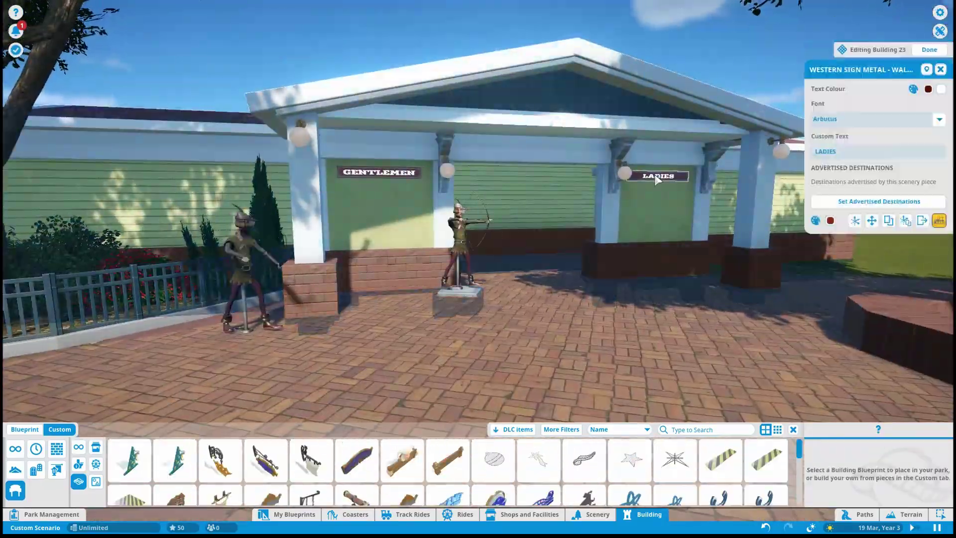
{"action": "scroll", "coordinate": [399, 473], "scroll_direction": "down", "scroll_amount": 2}
Place a red Western Sign Metal wall sign above the entrance reading RESTROOM
{"action": "left_click", "coordinate": [492, 482]}
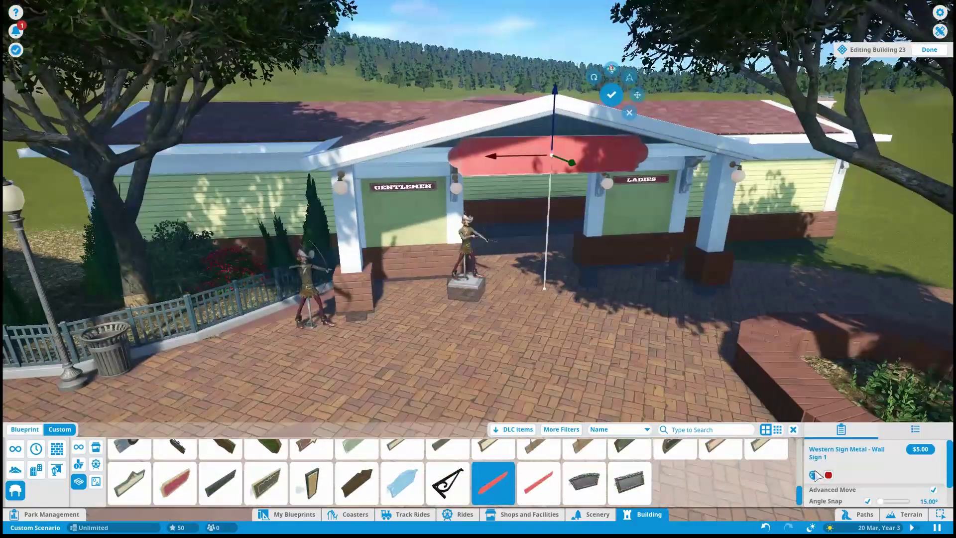
{"action": "left_click", "coordinate": [816, 475]}
{"action": "left_click", "coordinate": [853, 152]}
{"action": "type", "text": "RES"}
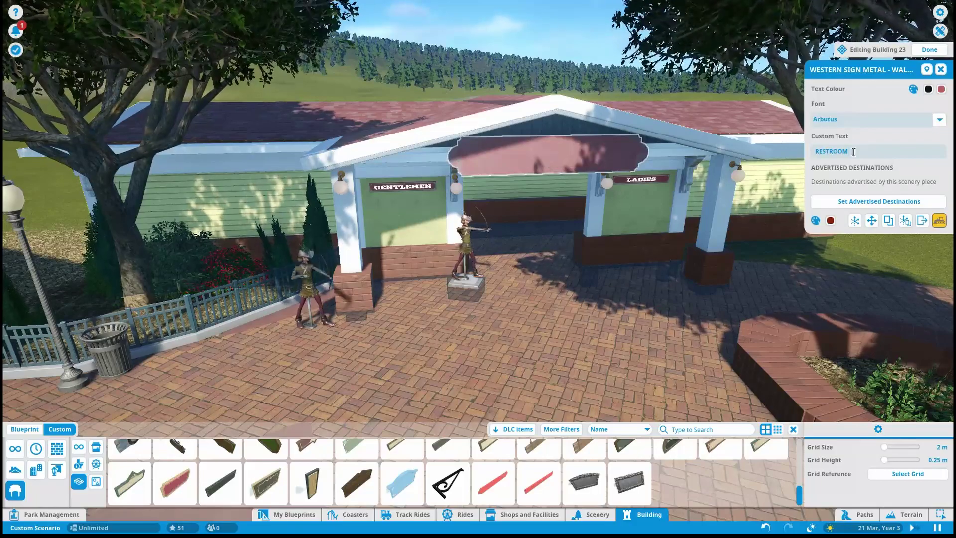
{"action": "type", "text": "TROOM"}
{"action": "left_click", "coordinate": [941, 89]}
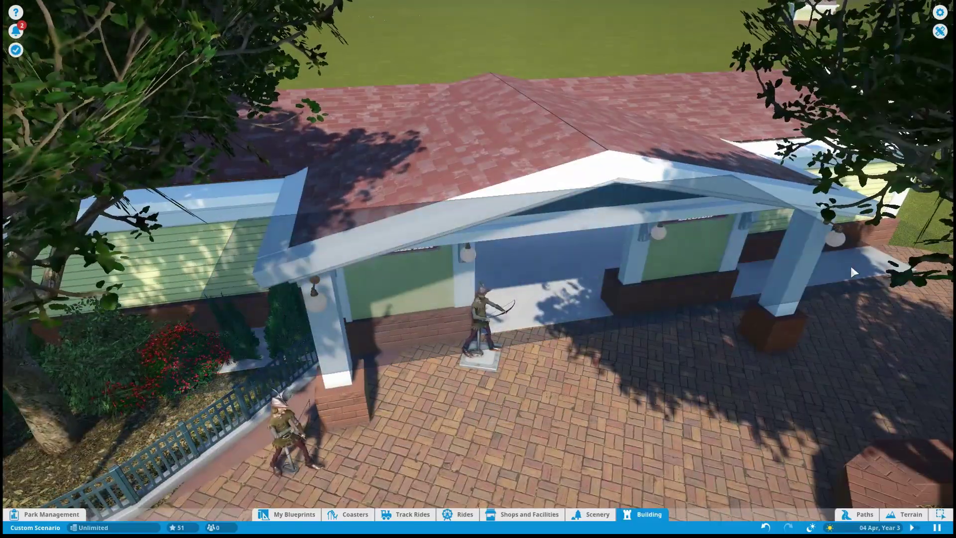
{"action": "scroll", "coordinate": [591, 267], "scroll_direction": "up", "scroll_amount": 5}
Position the wooden planks against the restroom wall, extending toward the wooden post
{"action": "left_click", "coordinate": [632, 219]}
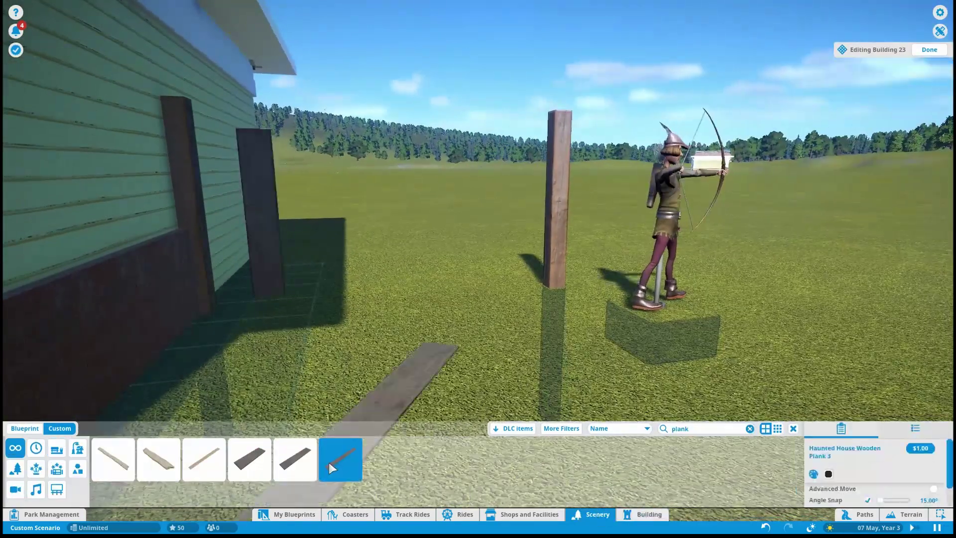
{"action": "left_click", "coordinate": [265, 223]}
{"action": "left_click_drag", "start_coordinate": [267, 228], "coordinate": [349, 271]}
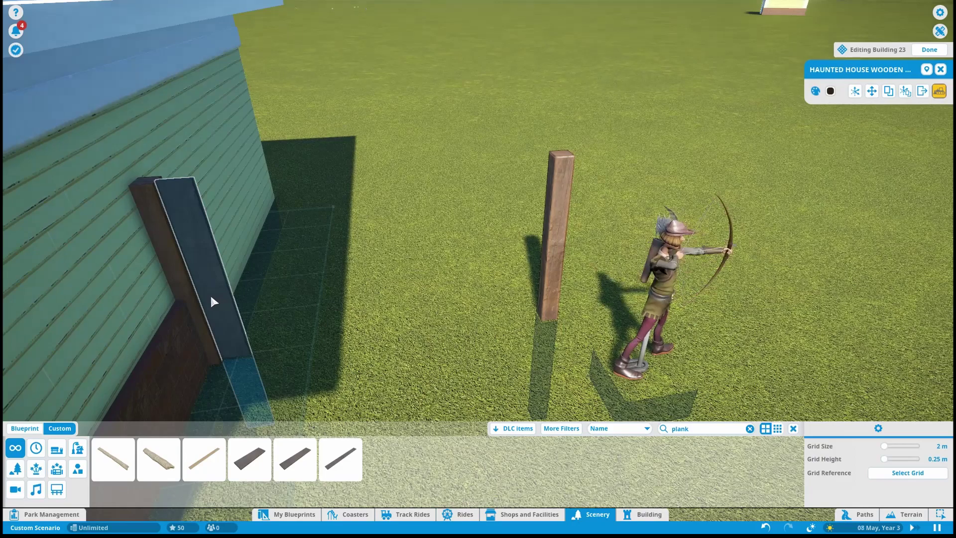
{"action": "left_click", "coordinate": [211, 300]}
{"action": "left_click_drag", "start_coordinate": [307, 318], "coordinate": [321, 235]}
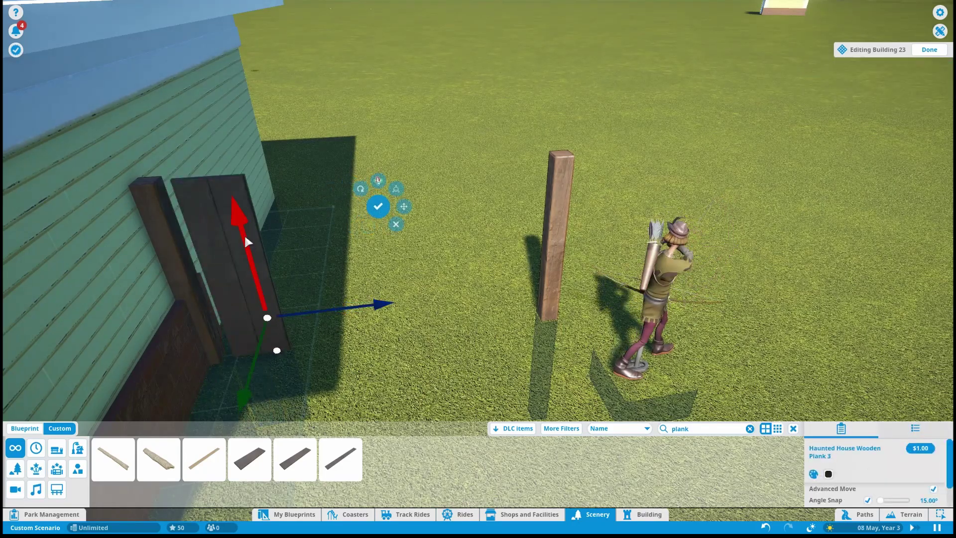
{"action": "left_click_drag", "start_coordinate": [374, 326], "coordinate": [557, 305]}
{"action": "left_click", "coordinate": [612, 207]}
Choose a 4m wooden pillar from the building pieces for the gate
{"action": "left_click", "coordinate": [642, 514]}
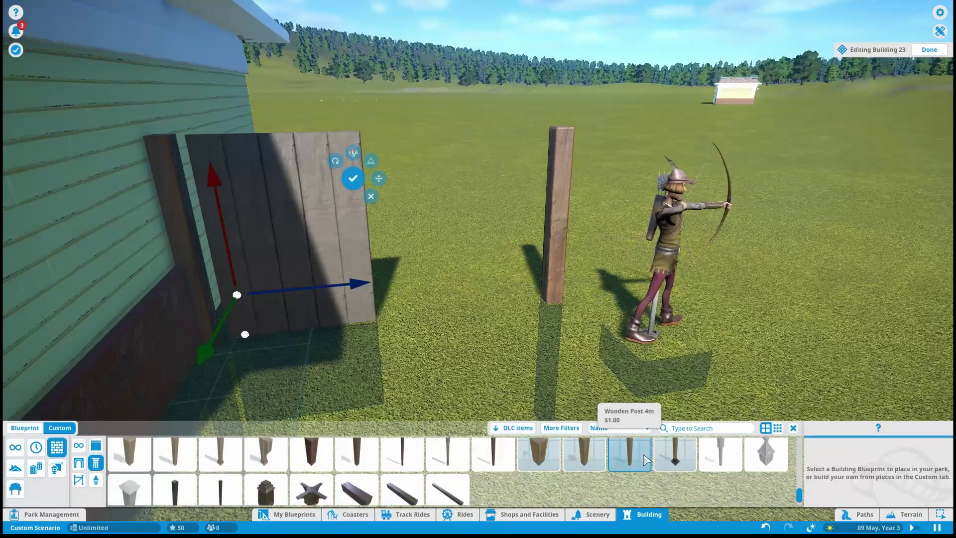
{"action": "left_click", "coordinate": [174, 489]}
{"action": "left_click", "coordinate": [220, 489]}
{"action": "scroll", "coordinate": [420, 372], "scroll_direction": "down", "scroll_amount": 3}
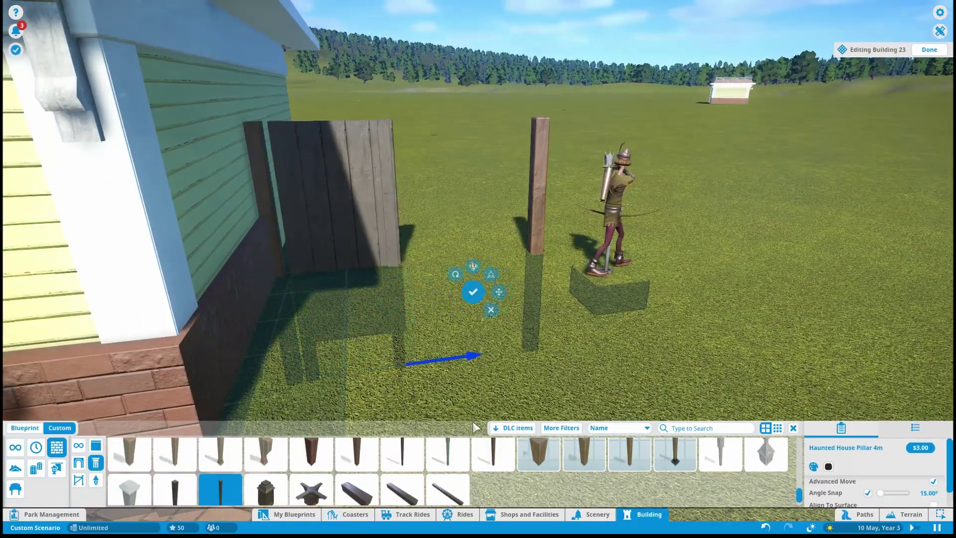
{"action": "scroll", "coordinate": [403, 330], "scroll_direction": "down", "scroll_amount": 3}
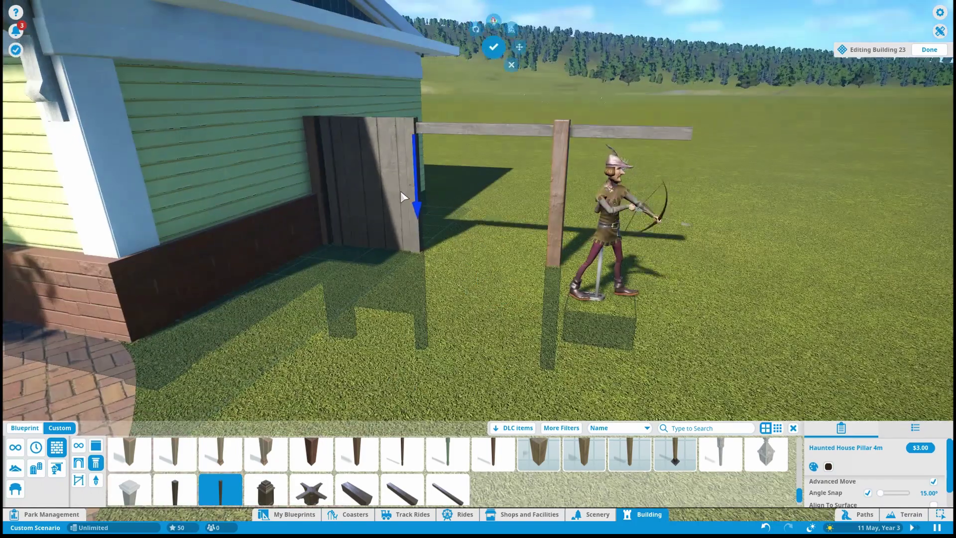
{"action": "scroll", "coordinate": [470, 94], "scroll_direction": "up", "scroll_amount": 3}
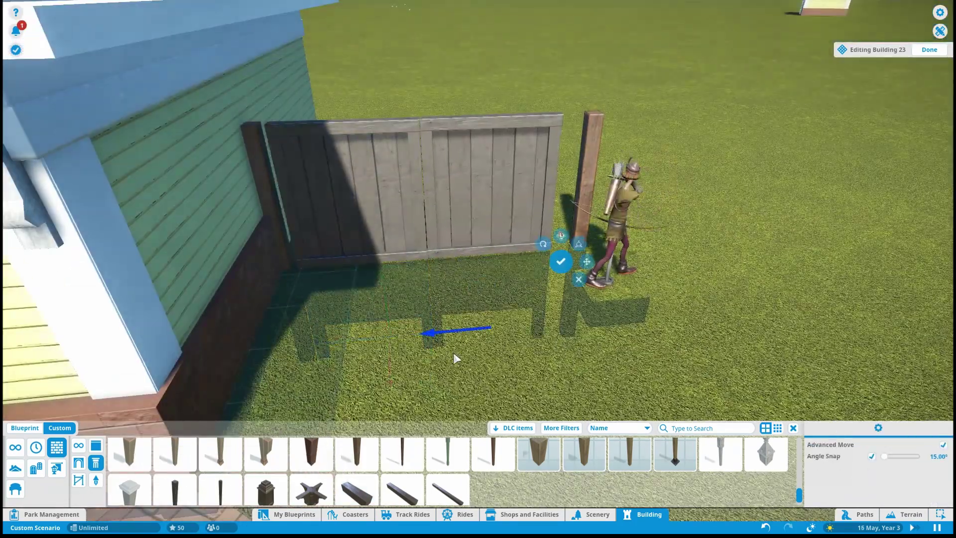
Move the archer figure beside the fence and rotate the placed fence piece
{"action": "left_click", "coordinate": [585, 215]}
{"action": "left_click", "coordinate": [585, 215]}
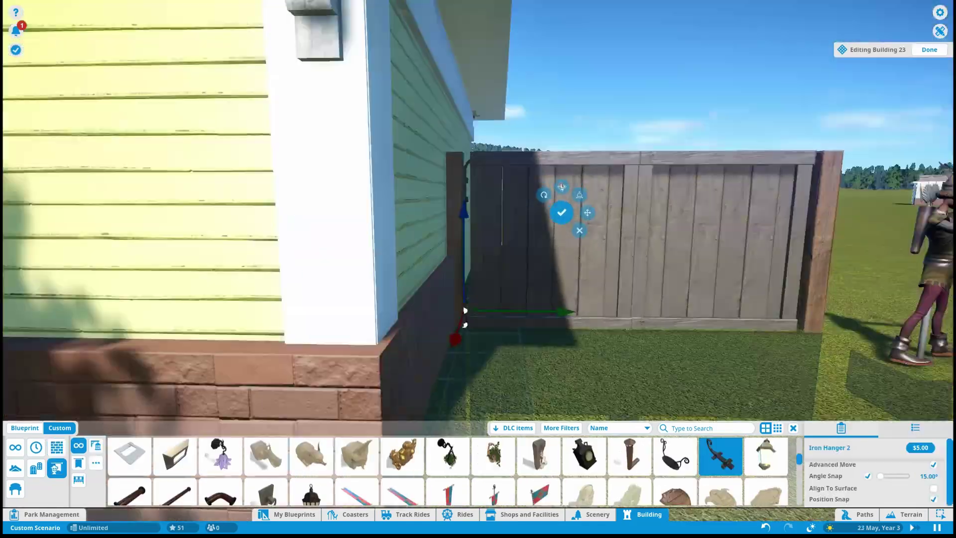
{"action": "scroll", "coordinate": [529, 361], "scroll_direction": "up", "scroll_amount": 5}
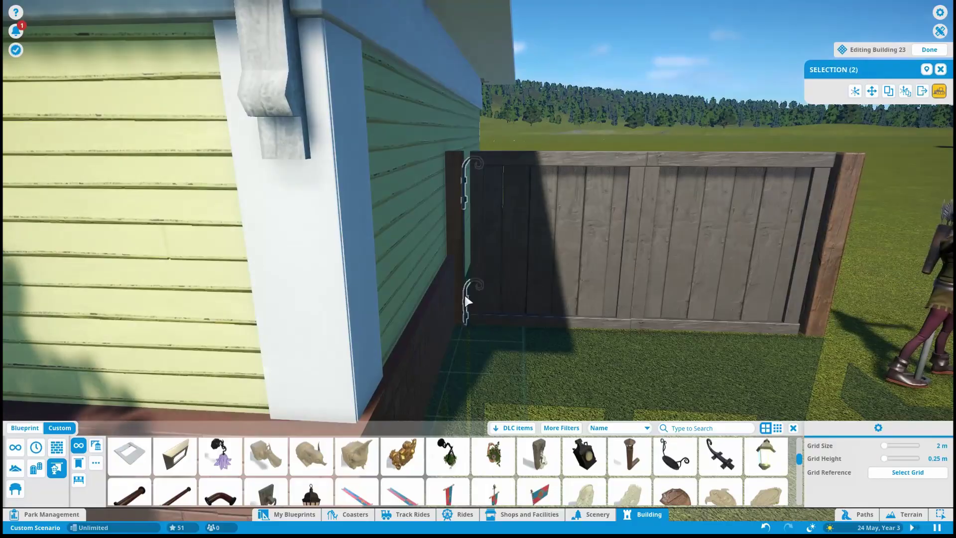
{"action": "left_click", "coordinate": [464, 299]}
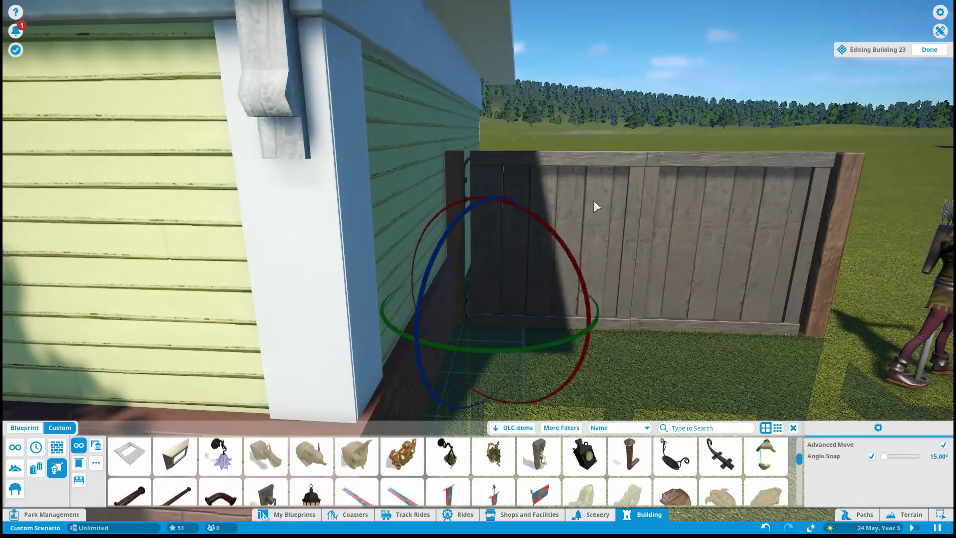
{"action": "scroll", "coordinate": [590, 331], "scroll_direction": "down", "scroll_amount": 3}
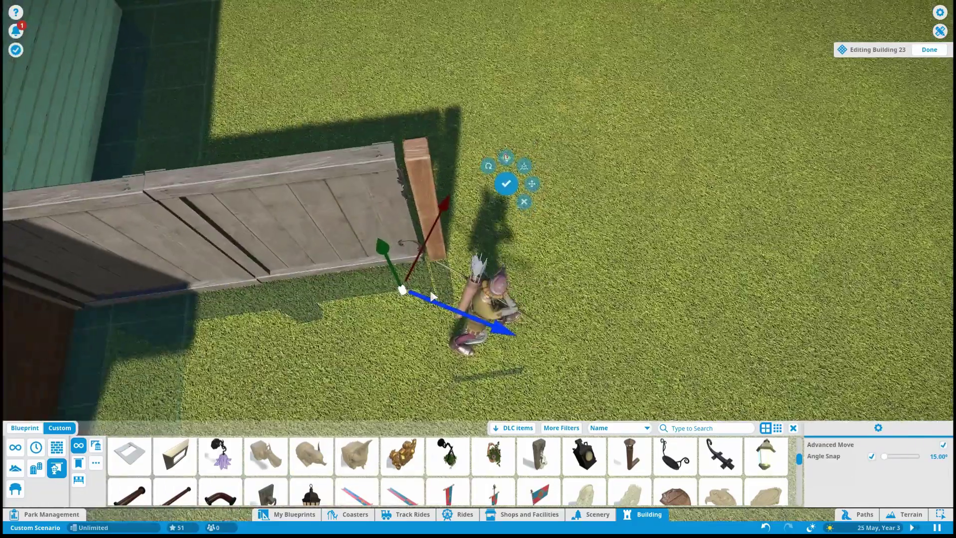
{"action": "scroll", "coordinate": [446, 244], "scroll_direction": "up", "scroll_amount": 3}
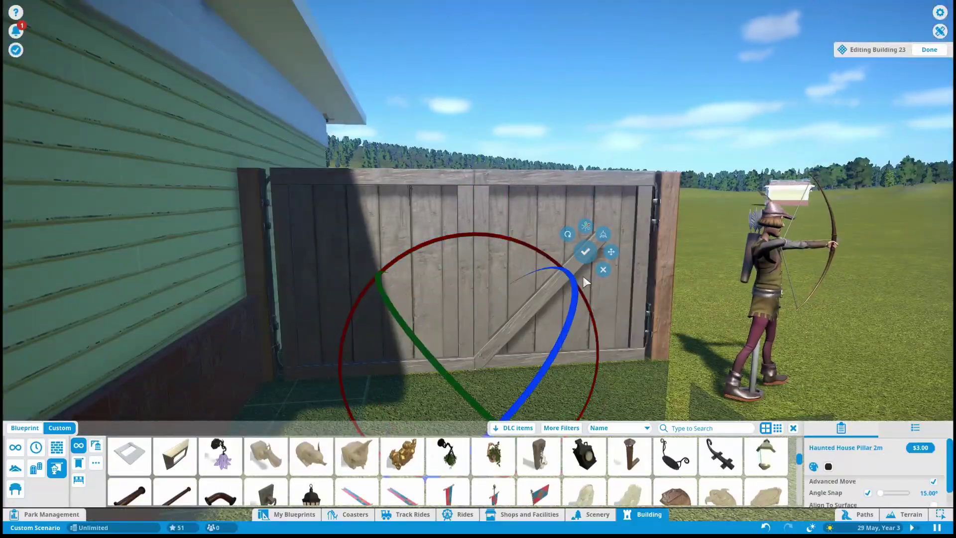
{"action": "right_click", "coordinate": [584, 282]}
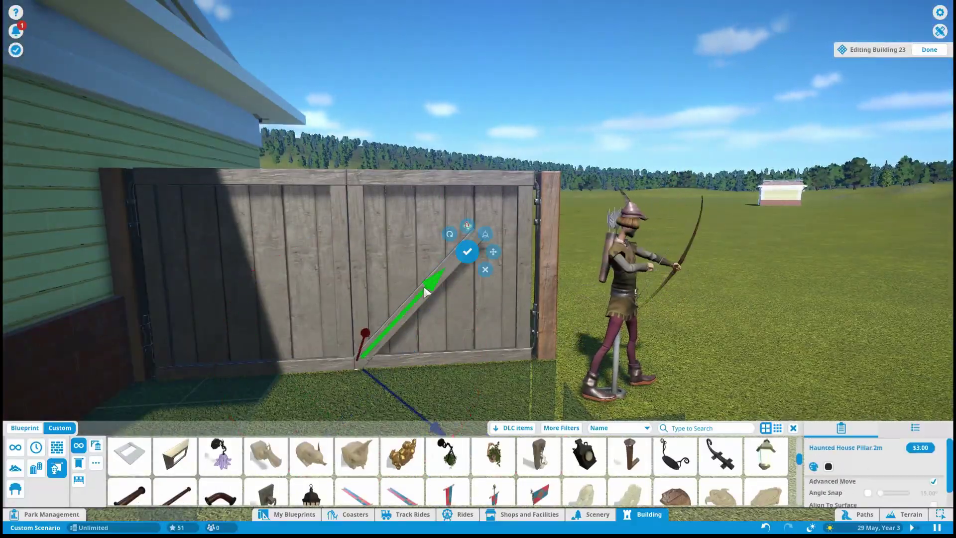
Select the gate's diagonal brace and switch its gizmo to rotation
{"action": "left_click", "coordinate": [393, 337]}
{"action": "scroll", "coordinate": [356, 407], "scroll_direction": "up", "scroll_amount": 2}
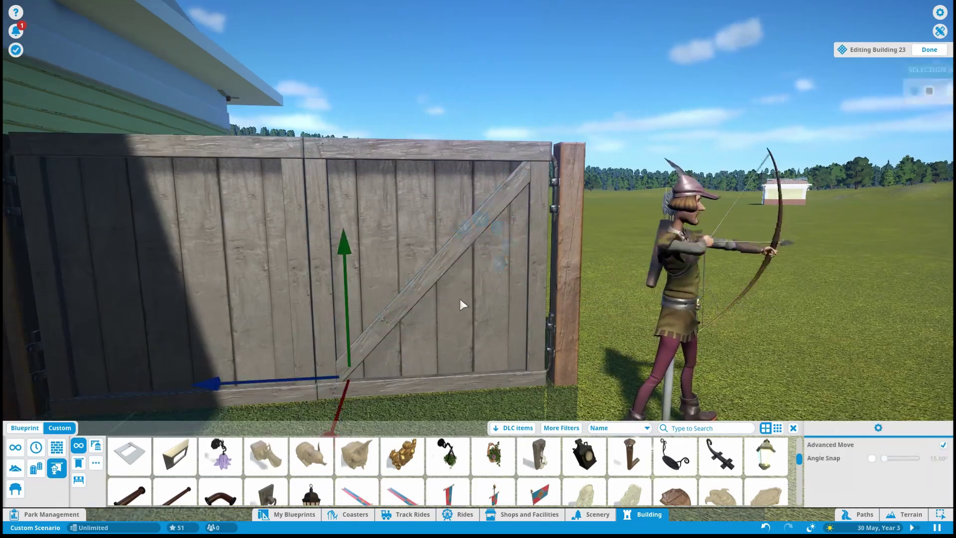
{"action": "key", "text": "Tab"}
{"action": "scroll", "coordinate": [490, 367], "scroll_direction": "down", "scroll_amount": 2}
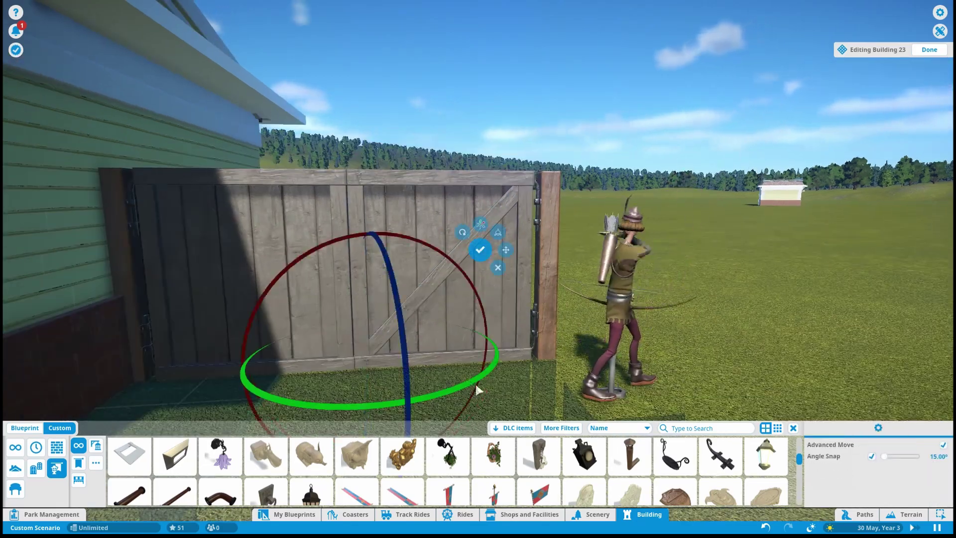
{"action": "scroll", "coordinate": [477, 390], "scroll_direction": "down", "scroll_amount": 3}
Switch the diagonal brace's gizmo back to moving and adjust the view
{"action": "key", "text": "Tab"}
{"action": "scroll", "coordinate": [398, 306], "scroll_direction": "up", "scroll_amount": 3}
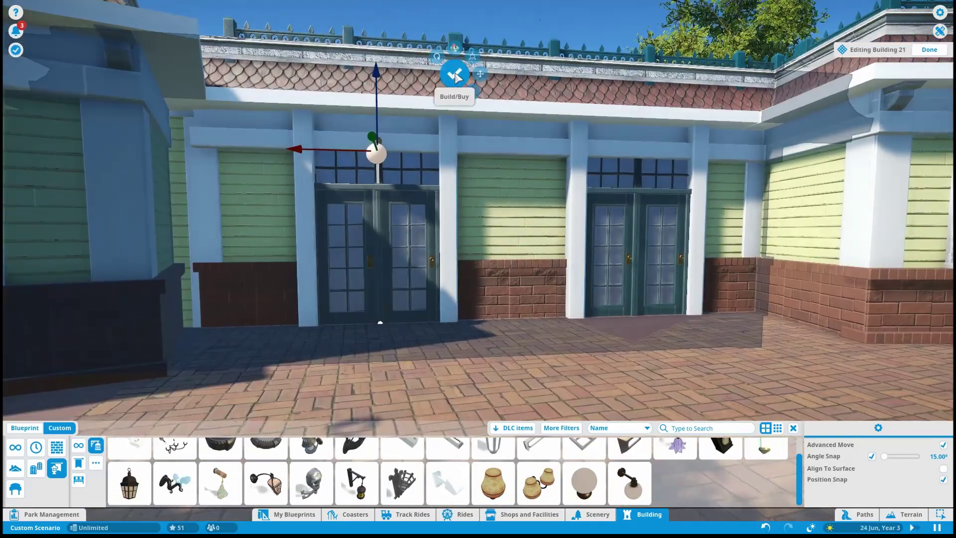
{"action": "scroll", "coordinate": [599, 322], "scroll_direction": "down", "scroll_amount": 5}
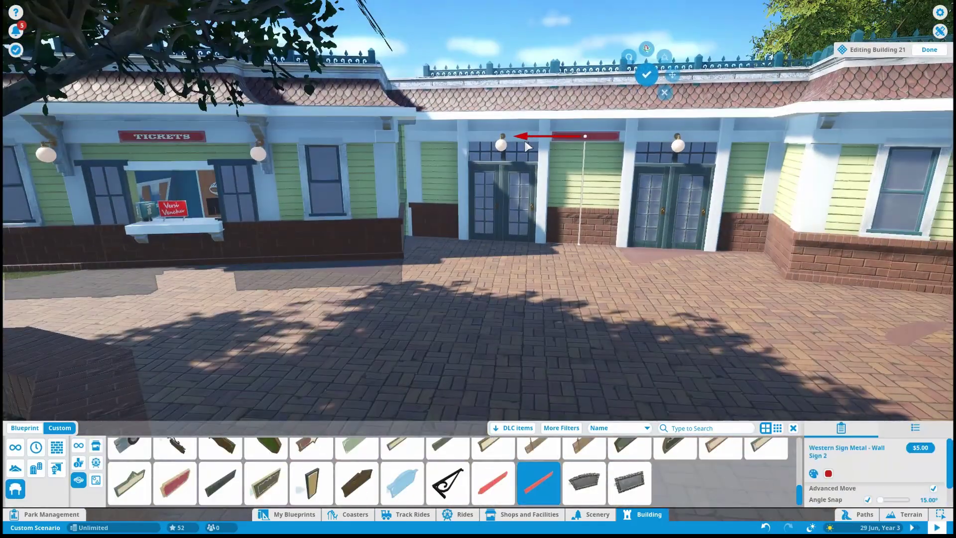
{"action": "scroll", "coordinate": [525, 155], "scroll_direction": "up", "scroll_amount": 3}
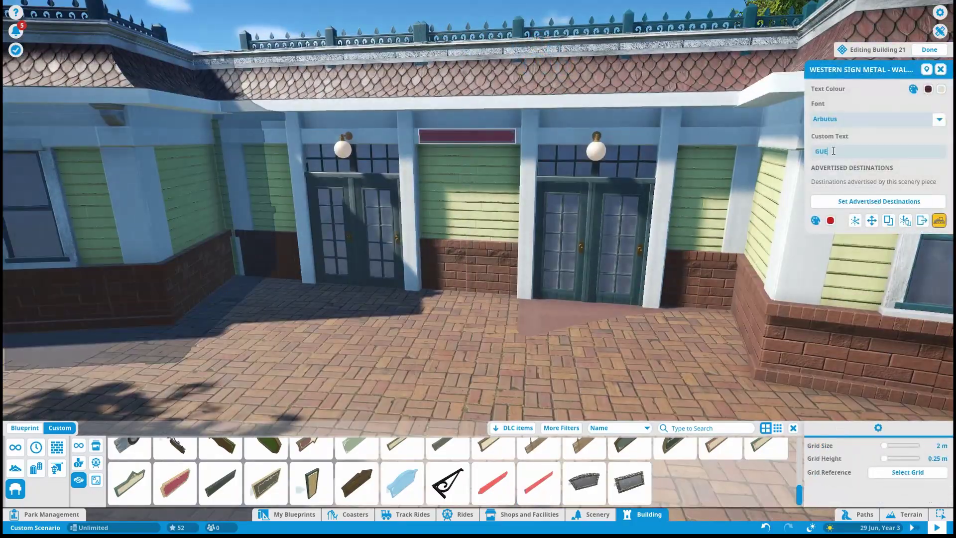
Select the upper and lower topiary hedge blocks beside the gate
{"action": "left_click", "coordinate": [234, 196]}
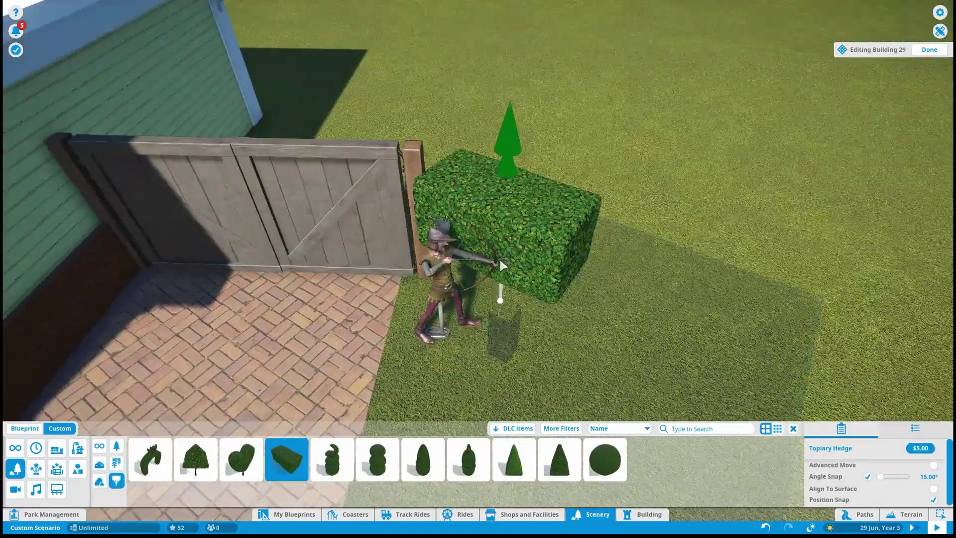
{"action": "scroll", "coordinate": [498, 257], "scroll_direction": "up", "scroll_amount": 5}
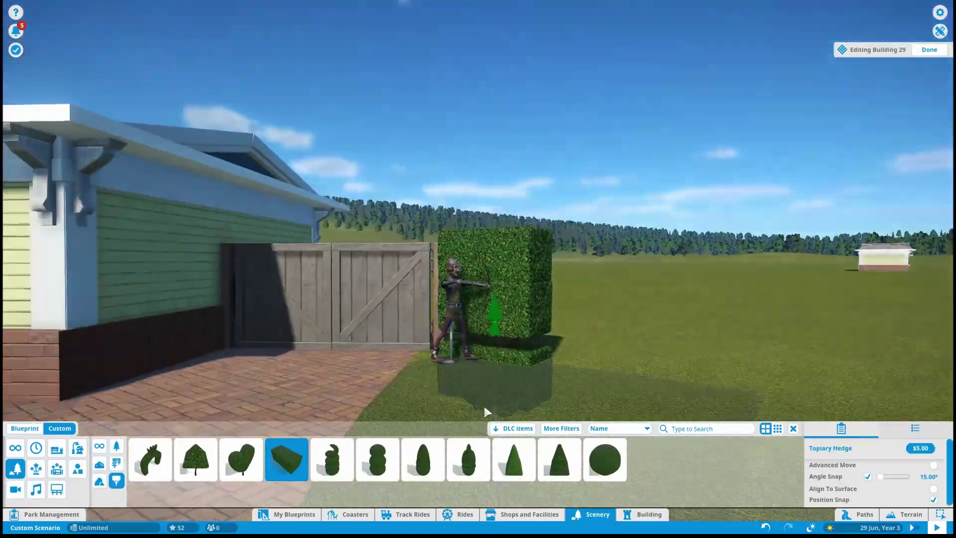
{"action": "left_click", "coordinate": [527, 258]}
{"action": "left_click", "coordinate": [525, 288], "text": "ctrl"}
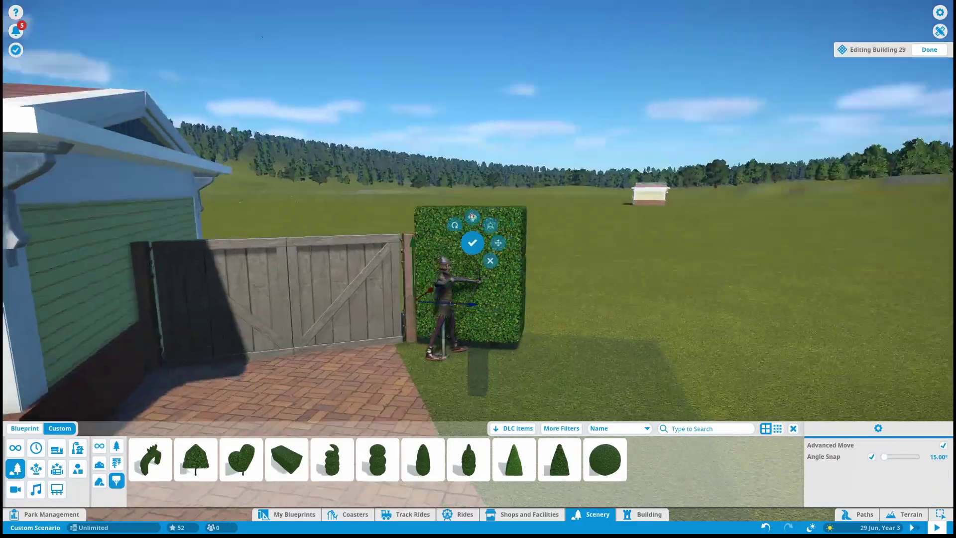
{"action": "key", "text": "e"}
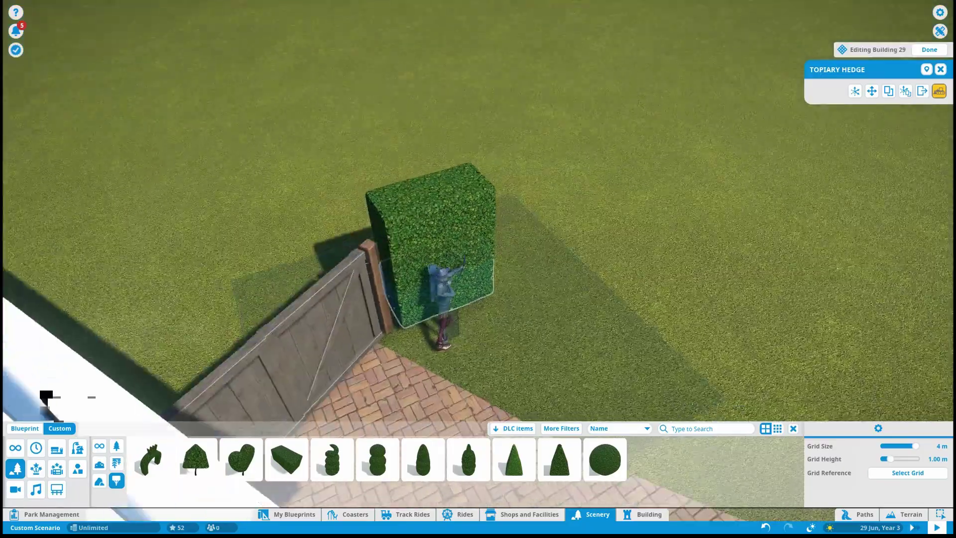
Line the hedge up beside the gate post and select the curved hedge to adjust
{"action": "left_click", "coordinate": [471, 222], "text": "ctrl"}
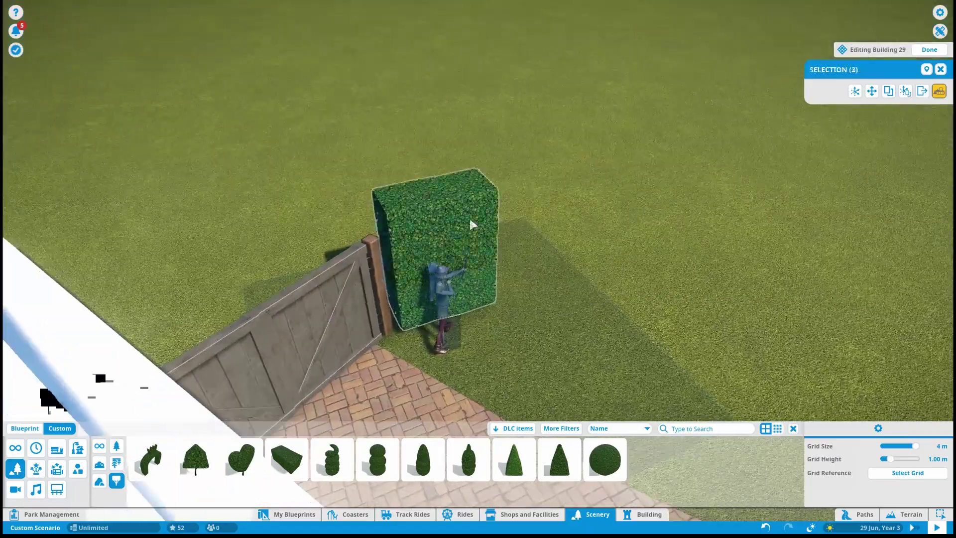
{"action": "left_click", "coordinate": [929, 49]}
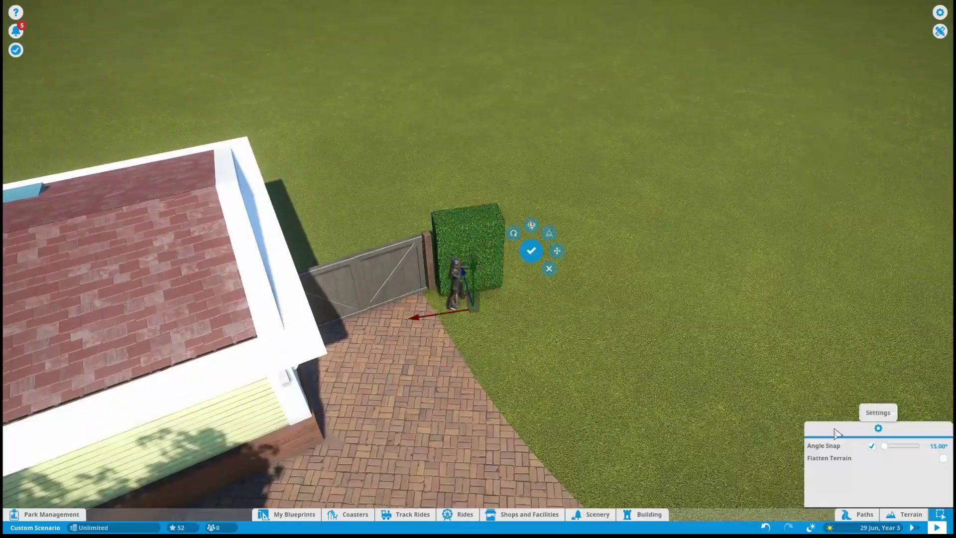
{"action": "left_click_drag", "start_coordinate": [542, 247], "coordinate": [529, 303]}
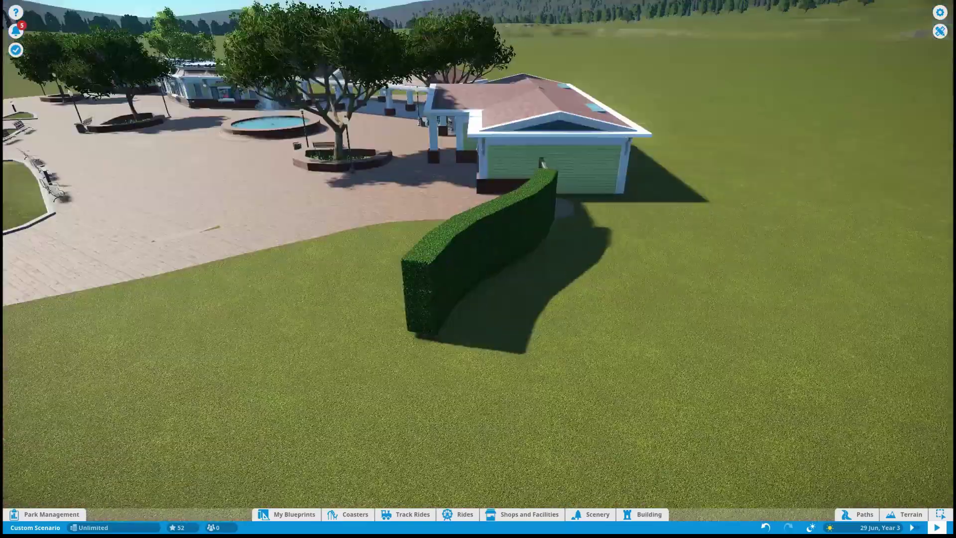
{"action": "left_click", "coordinate": [570, 216]}
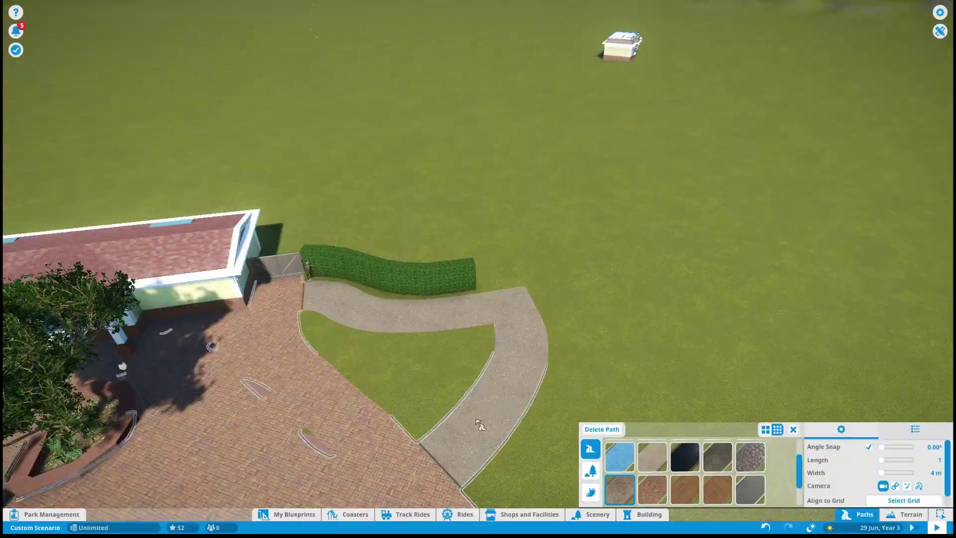
Widen the paving into a wedge joining the path and add a fourth picnic table
{"action": "scroll", "coordinate": [485, 438], "scroll_direction": "up", "scroll_amount": 4}
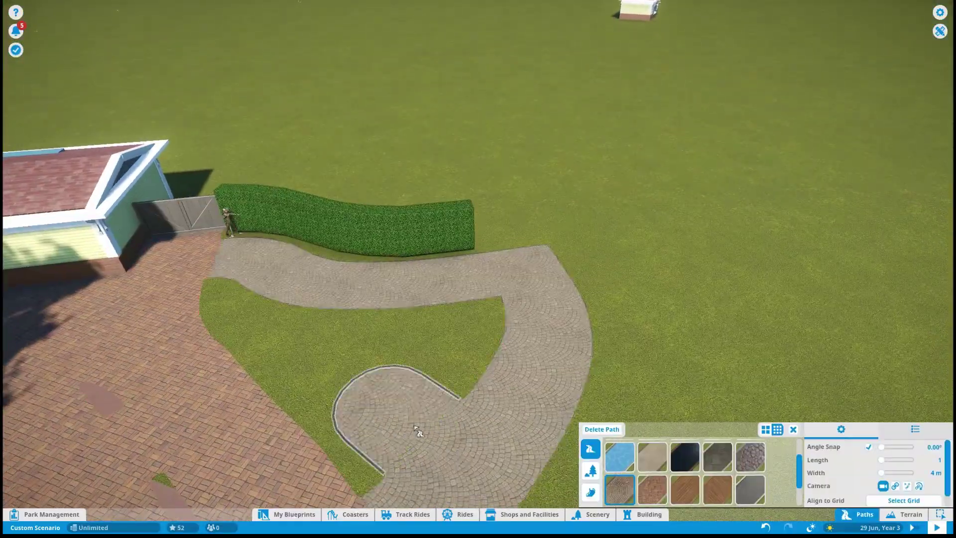
{"action": "left_click_drag", "start_coordinate": [417, 431], "coordinate": [379, 389]}
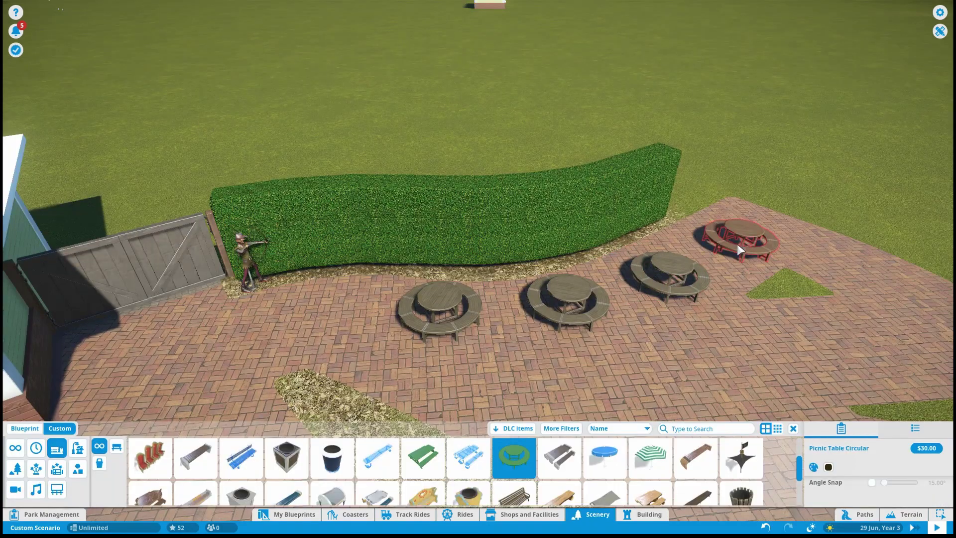
{"action": "left_click", "coordinate": [738, 249]}
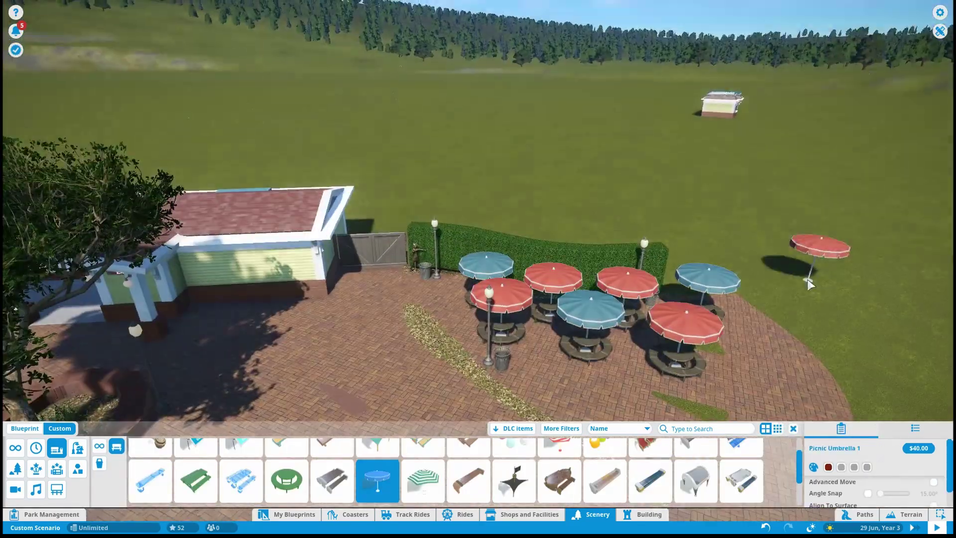
Turn the front-right and one back picnic umbrella yellow
{"action": "left_click", "coordinate": [682, 320]}
{"action": "left_click", "coordinate": [816, 74]}
{"action": "left_click", "coordinate": [804, 130]}
{"action": "left_click", "coordinate": [816, 74]}
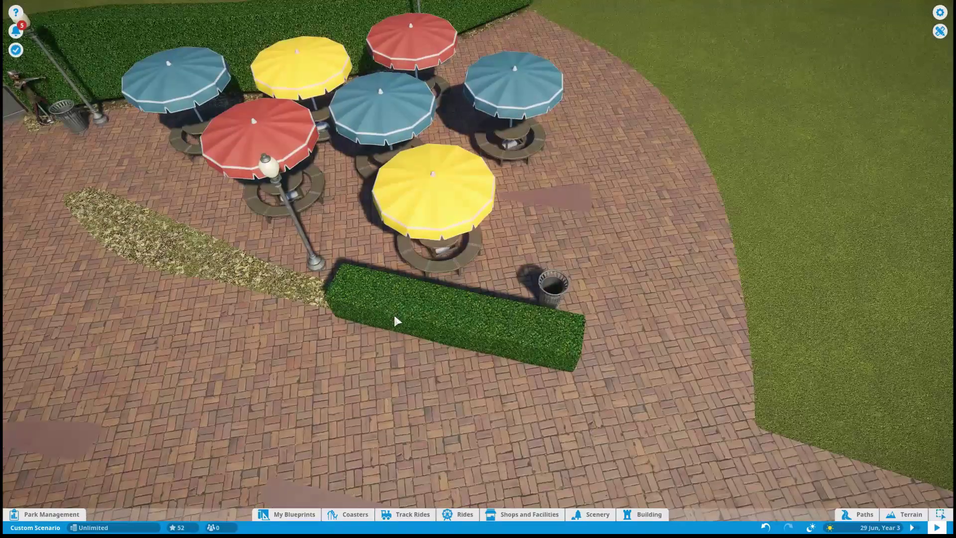
Slide the new low hedge left along the front of the tables
{"action": "left_click_drag", "start_coordinate": [393, 312], "coordinate": [294, 312]}
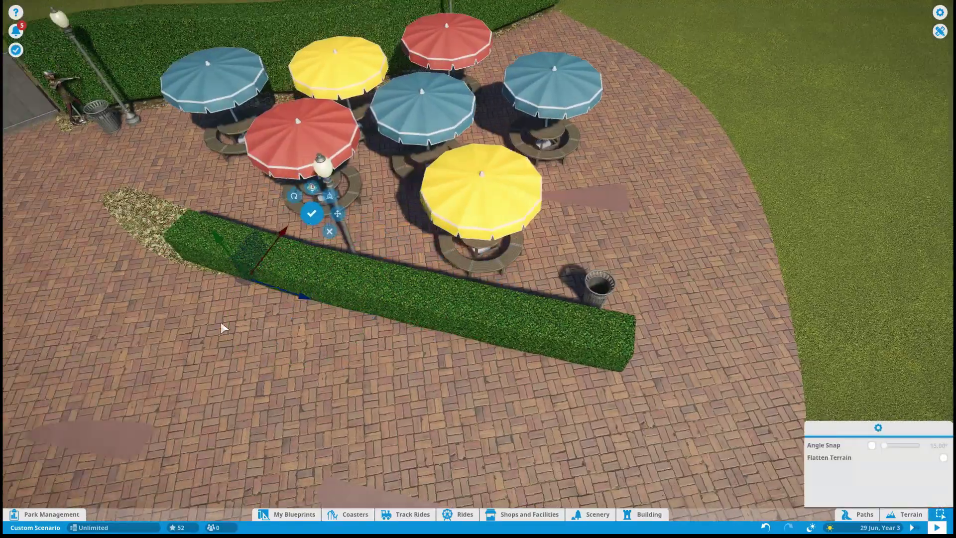
{"action": "key", "text": "q"}
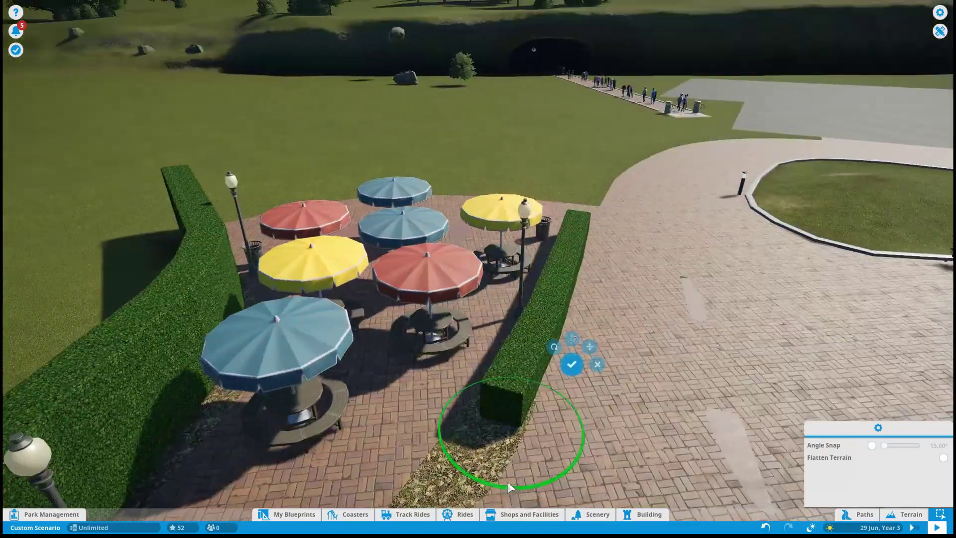
{"action": "scroll", "coordinate": [509, 487], "scroll_direction": "up", "scroll_amount": 5}
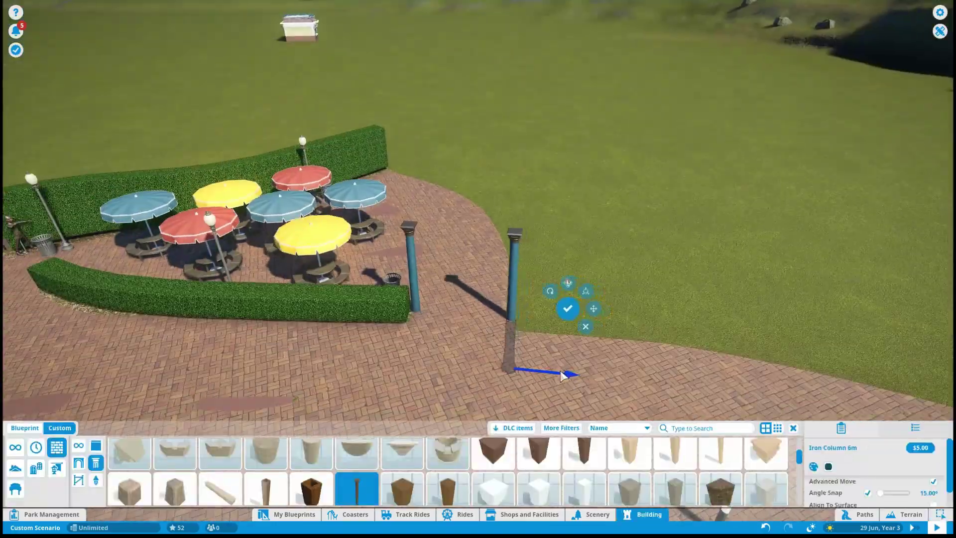
Place the Iron Column 6m pieces beside the picnic area
{"action": "scroll", "coordinate": [559, 329], "scroll_direction": "up", "scroll_amount": 3}
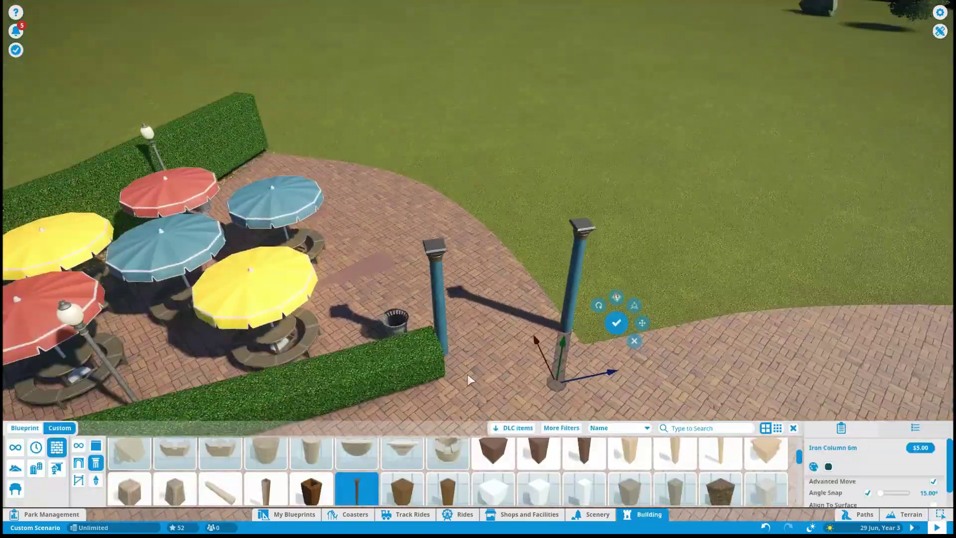
{"action": "scroll", "coordinate": [560, 327], "scroll_direction": "down", "scroll_amount": 5}
{"action": "key", "text": "q"}
{"action": "key", "text": "Return"}
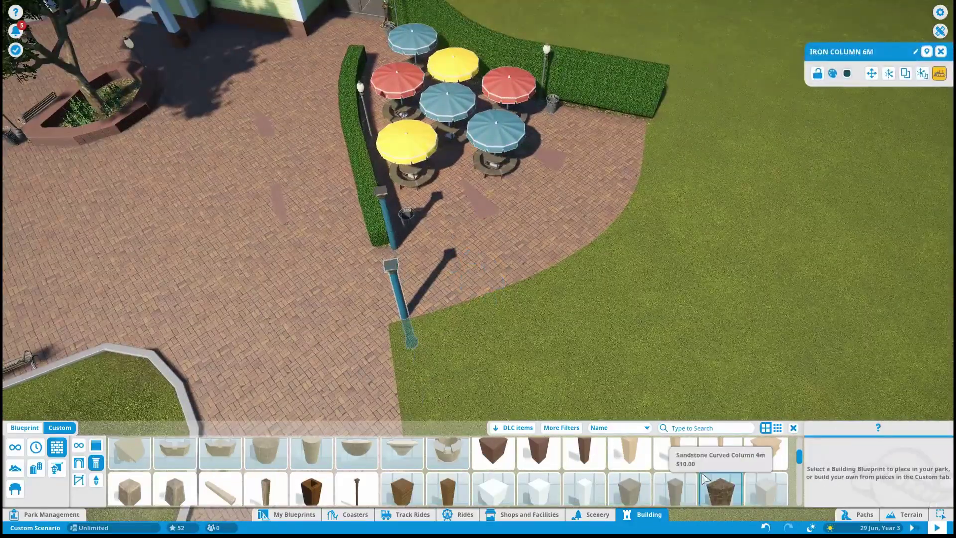
{"action": "scroll", "coordinate": [705, 480], "scroll_direction": "down", "scroll_amount": 1}
{"action": "scroll", "coordinate": [705, 480], "scroll_direction": "down", "scroll_amount": 3}
Start editing the column building and select both iron columns
{"action": "left_click", "coordinate": [538, 484]}
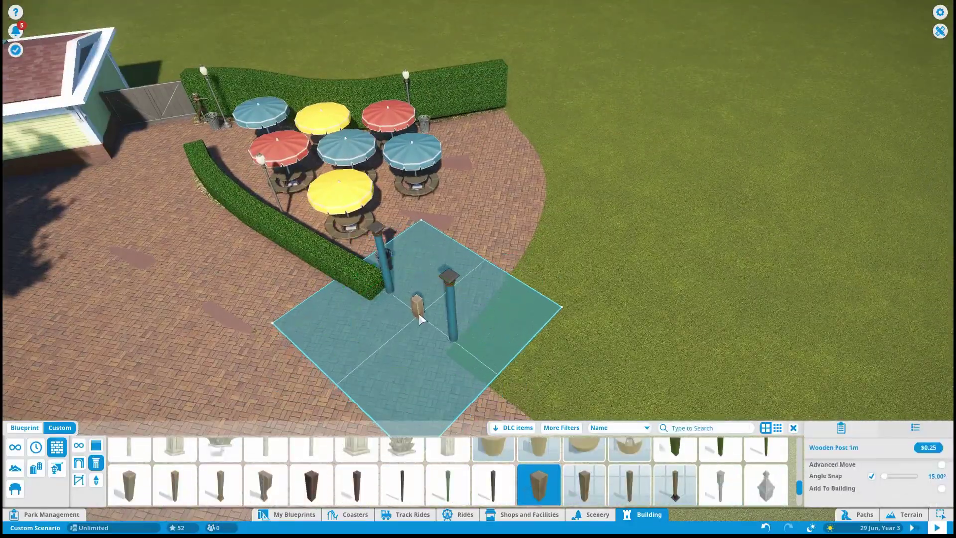
{"action": "key", "text": "Escape"}
{"action": "left_click", "coordinate": [938, 81]}
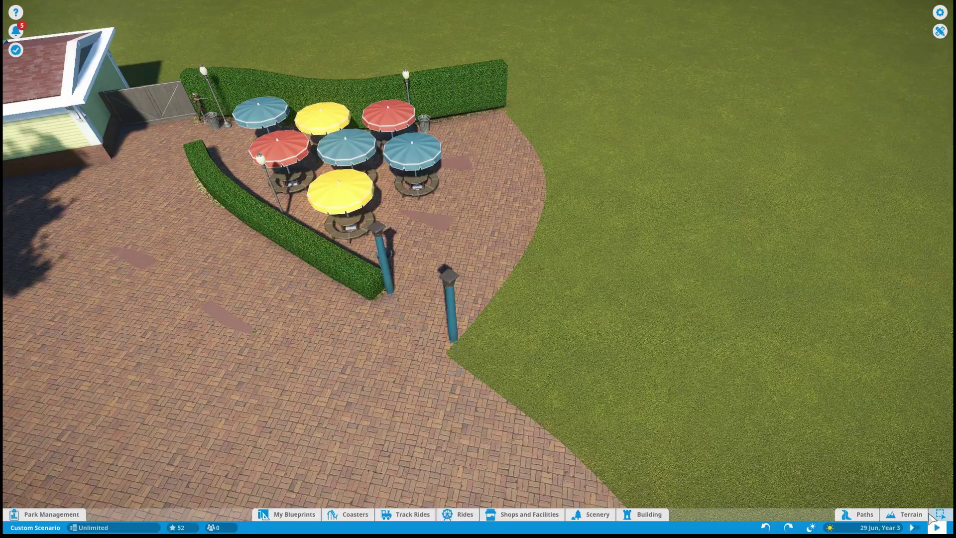
{"action": "scroll", "coordinate": [727, 226], "scroll_direction": "down", "scroll_amount": 3}
{"action": "key", "text": "Escape"}
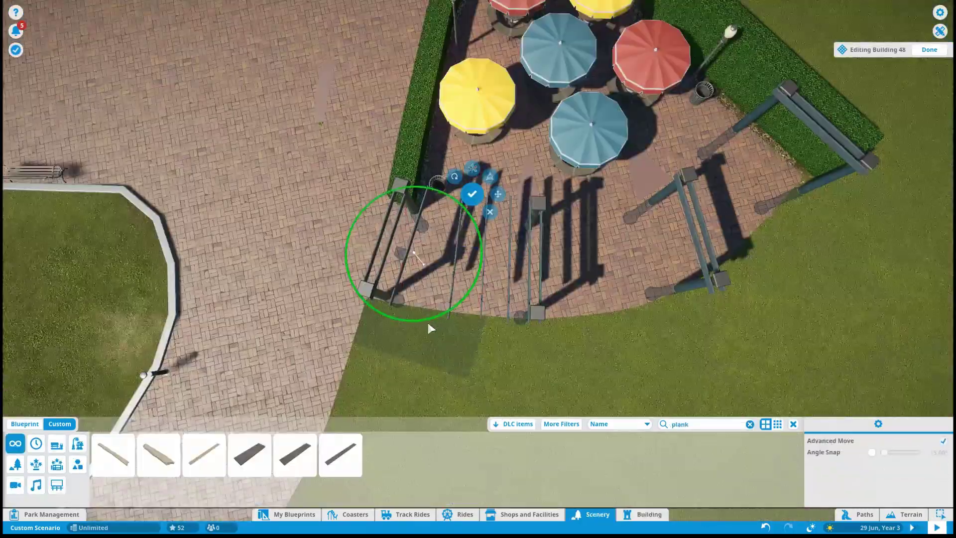
{"action": "scroll", "coordinate": [472, 348], "scroll_direction": "up", "scroll_amount": 3}
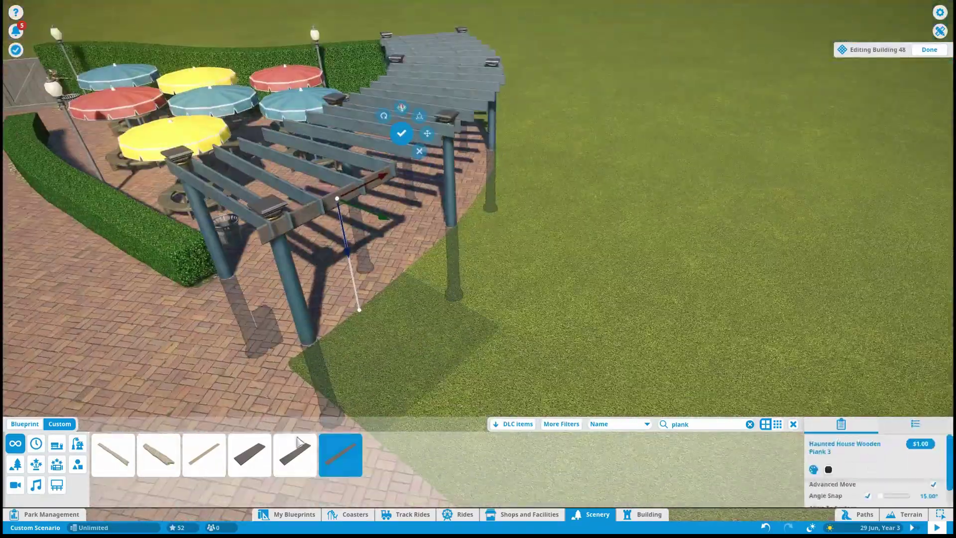
Set a dark Haunted House Wooden Plank 2 on the columns and shift it lengthwise
{"action": "left_click", "coordinate": [298, 448]}
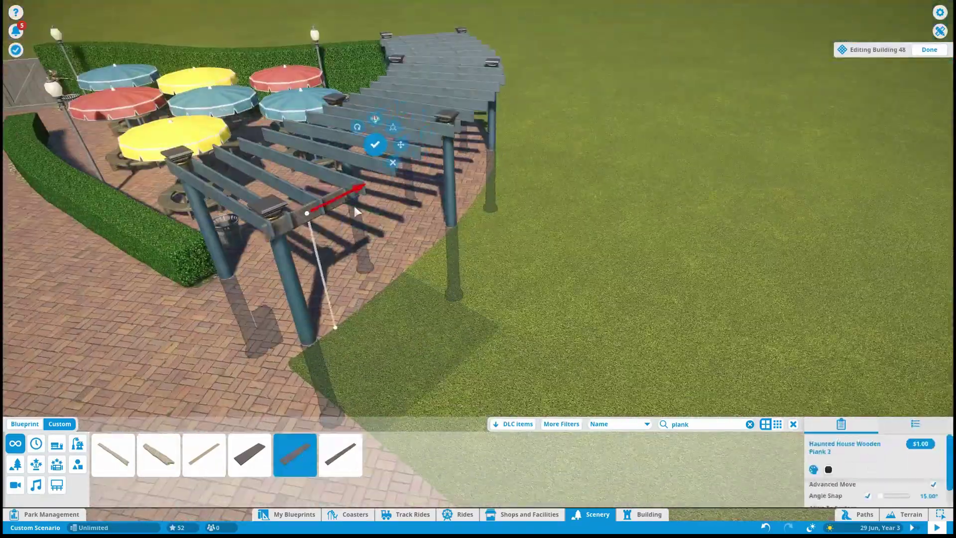
{"action": "left_click", "coordinate": [828, 469]}
{"action": "left_click", "coordinate": [814, 458]}
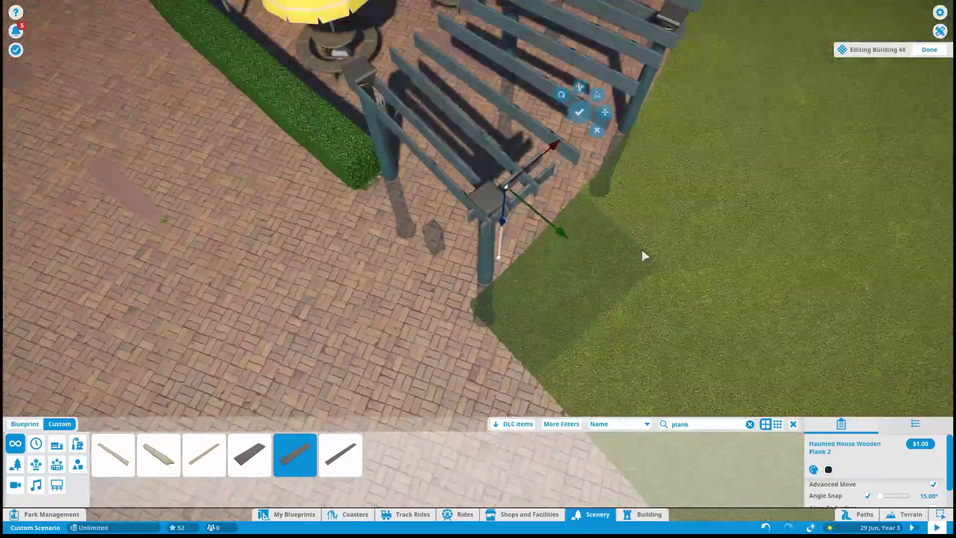
{"action": "left_click", "coordinate": [503, 212]}
{"action": "left_click", "coordinate": [504, 208]}
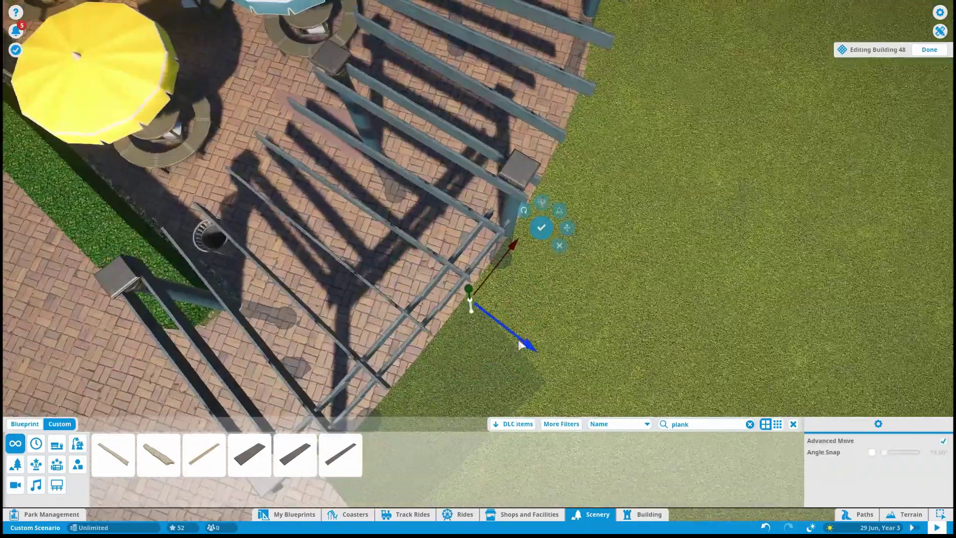
{"action": "left_click_drag", "start_coordinate": [519, 343], "coordinate": [513, 340]}
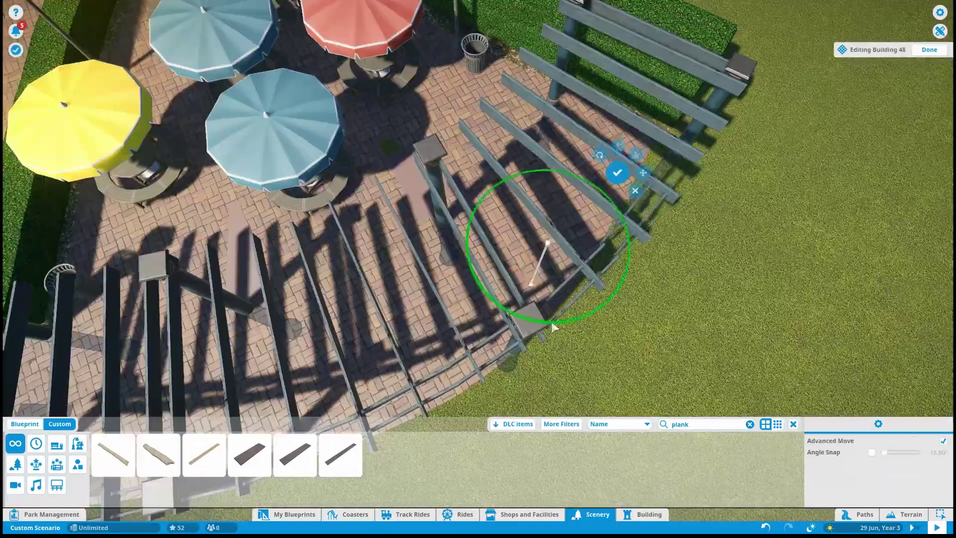
Move the plank up onto the curved arbor
{"action": "scroll", "coordinate": [499, 204], "scroll_direction": "down", "scroll_amount": 5}
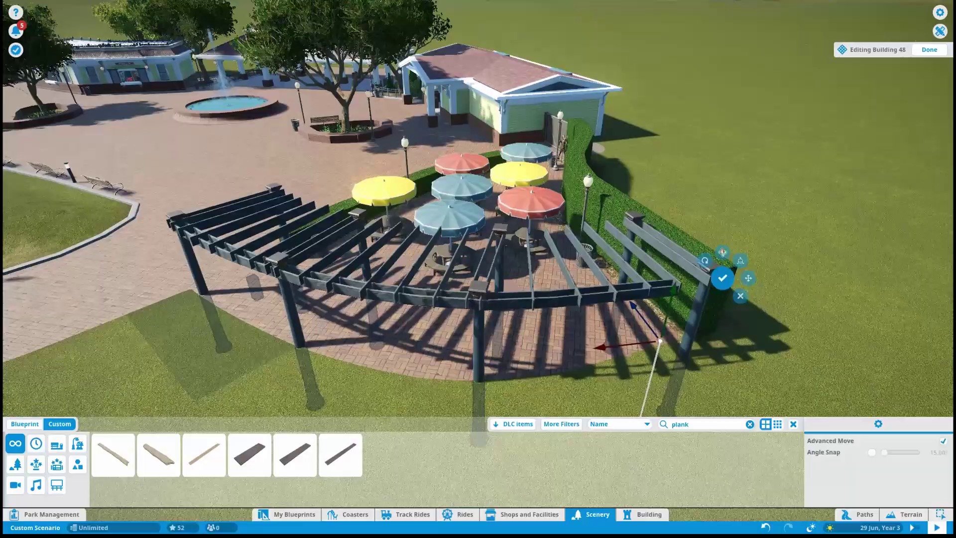
{"action": "scroll", "coordinate": [587, 252], "scroll_direction": "up", "scroll_amount": 5}
{"action": "scroll", "coordinate": [587, 252], "scroll_direction": "down", "scroll_amount": 5}
{"action": "scroll", "coordinate": [587, 253], "scroll_direction": "up", "scroll_amount": 5}
{"action": "left_click_drag", "start_coordinate": [351, 102], "coordinate": [281, 206]}
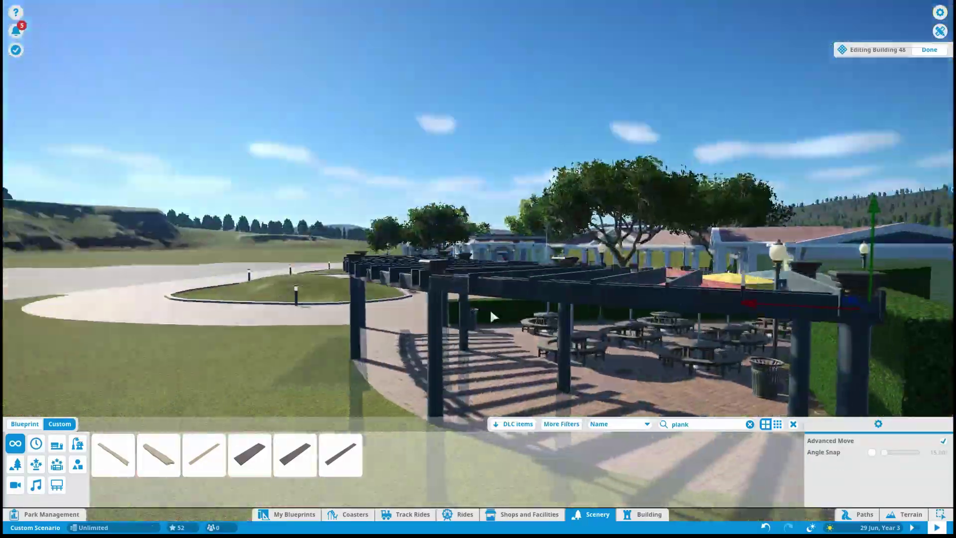
{"action": "scroll", "coordinate": [490, 316], "scroll_direction": "down", "scroll_amount": 5}
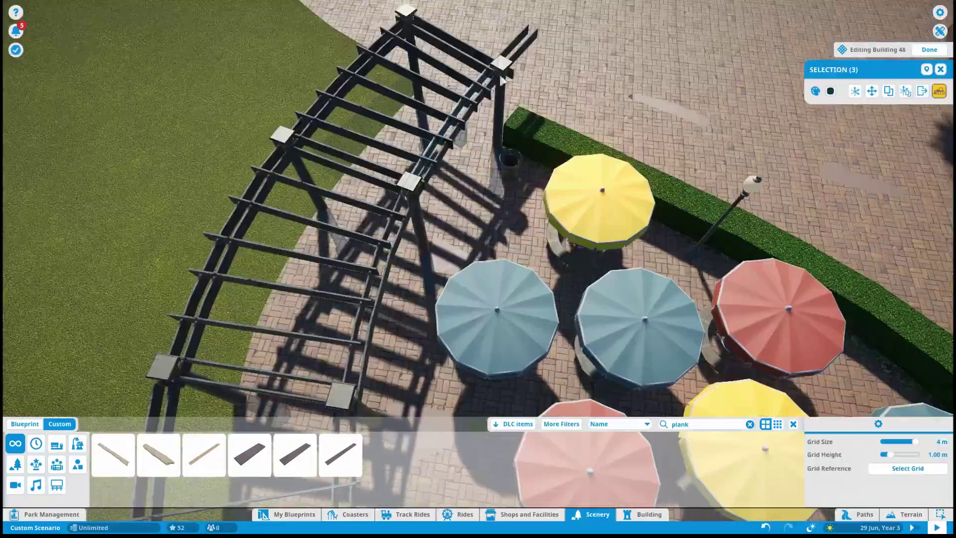
{"action": "scroll", "coordinate": [597, 279], "scroll_direction": "down", "scroll_amount": 5}
{"action": "scroll", "coordinate": [490, 231], "scroll_direction": "up", "scroll_amount": 5}
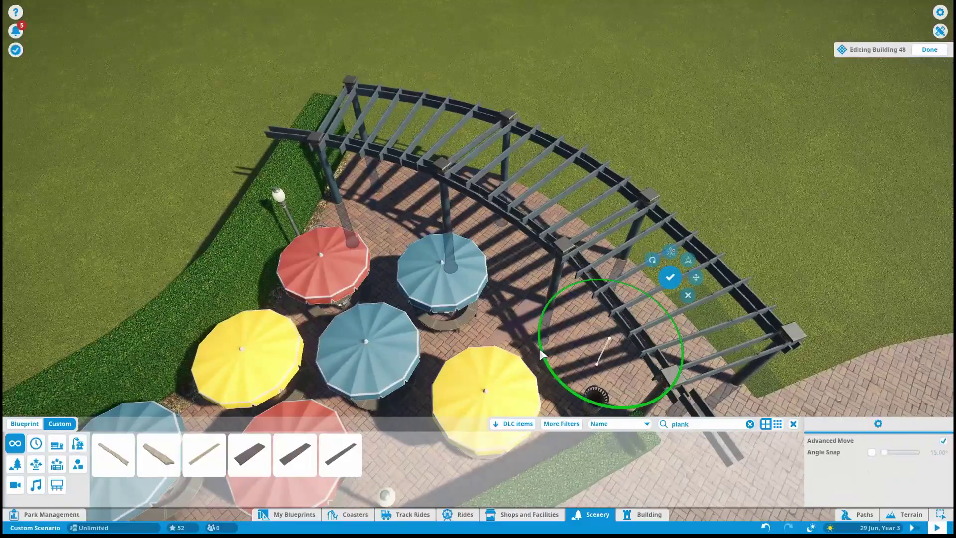
Place another dark plank at the arbor's end
{"action": "left_click", "coordinate": [578, 356]}
{"action": "scroll", "coordinate": [643, 294], "scroll_direction": "down", "scroll_amount": 5}
{"action": "scroll", "coordinate": [283, 121], "scroll_direction": "up", "scroll_amount": 5}
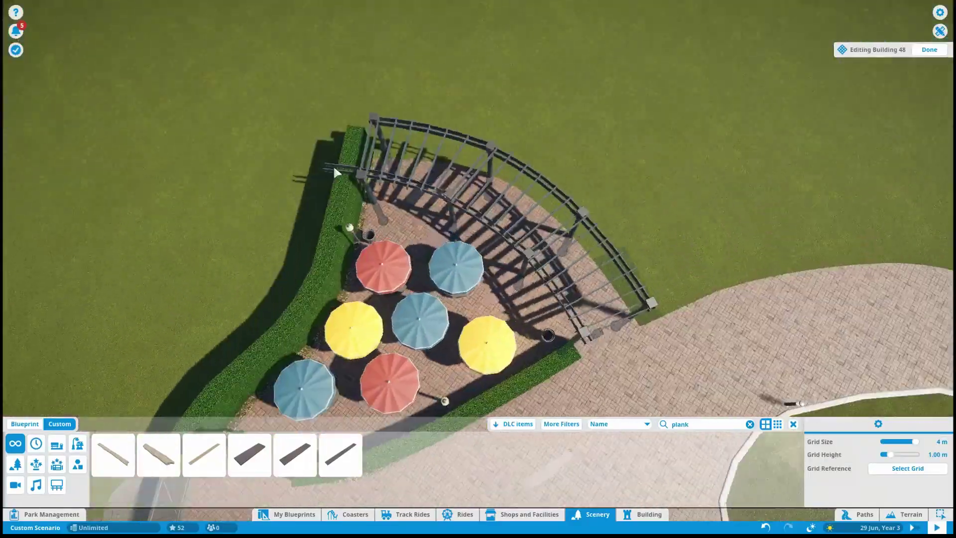
{"action": "left_click", "coordinate": [357, 132]}
{"action": "scroll", "coordinate": [255, 120], "scroll_direction": "up", "scroll_amount": 2}
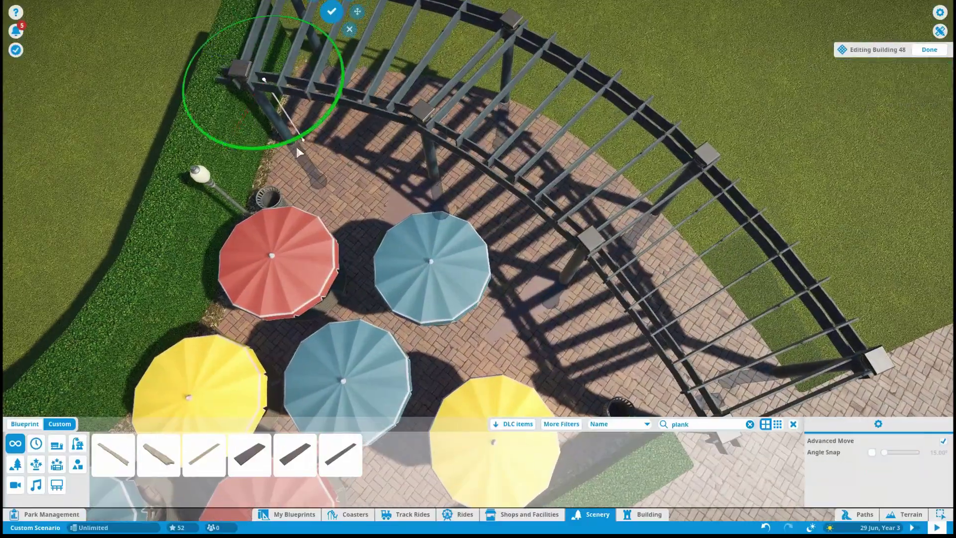
{"action": "scroll", "coordinate": [295, 146], "scroll_direction": "down", "scroll_amount": 5}
Stretch the back hedge further out to wrap around the enlarged picnic area
{"action": "key", "text": "Escape"}
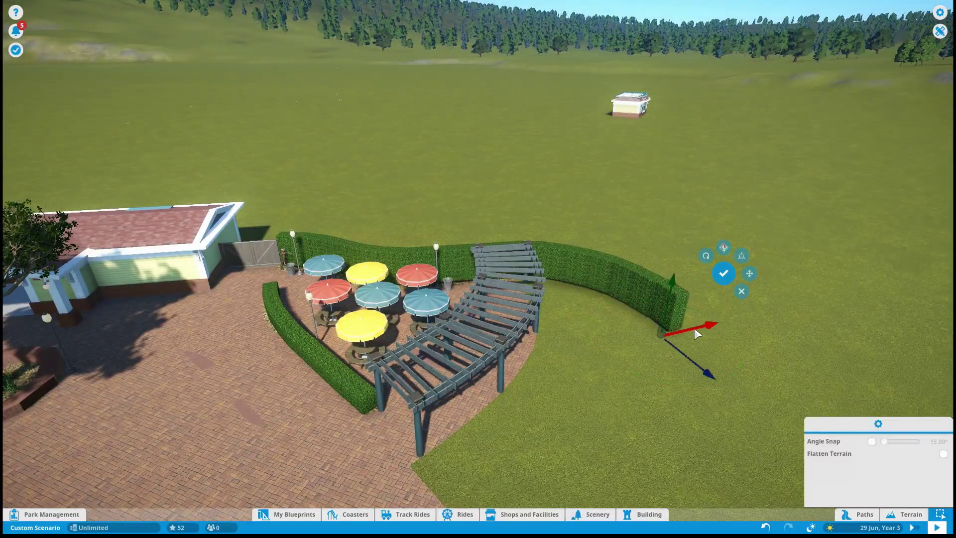
{"action": "left_click", "coordinate": [743, 288]}
{"action": "scroll", "coordinate": [598, 324], "scroll_direction": "up", "scroll_amount": 3}
{"action": "scroll", "coordinate": [324, 368], "scroll_direction": "down", "scroll_amount": 5}
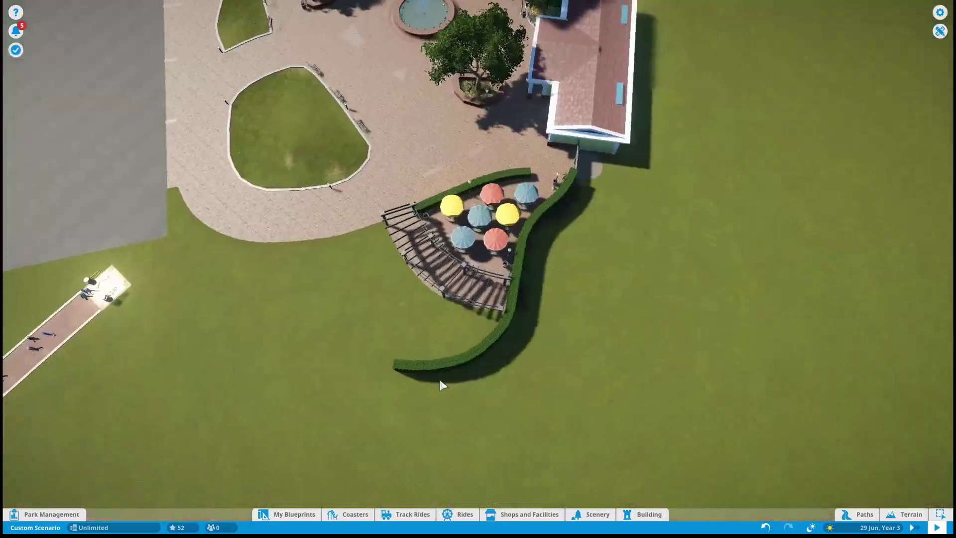
{"action": "scroll", "coordinate": [324, 368], "scroll_direction": "up", "scroll_amount": 4}
{"action": "left_click", "coordinate": [661, 375]}
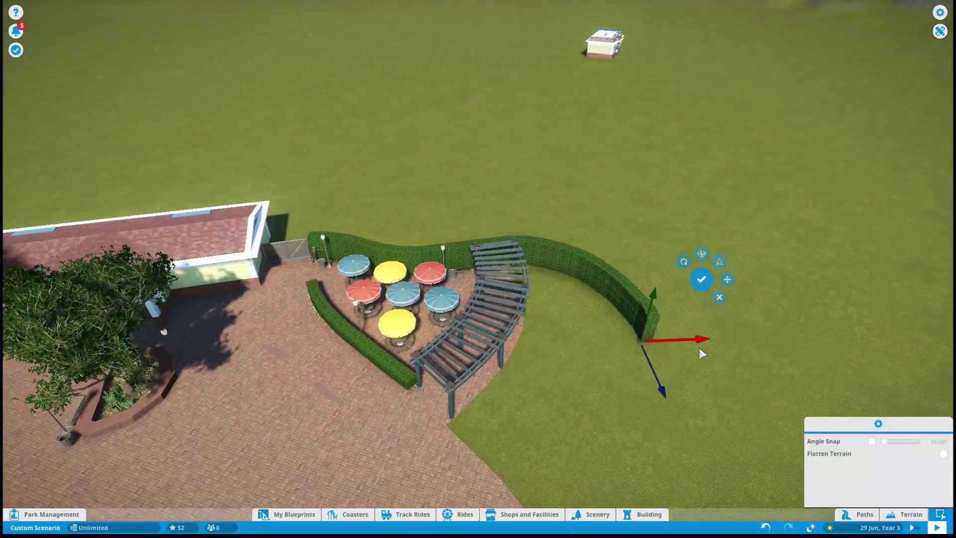
{"action": "left_click_drag", "start_coordinate": [699, 343], "coordinate": [693, 377]}
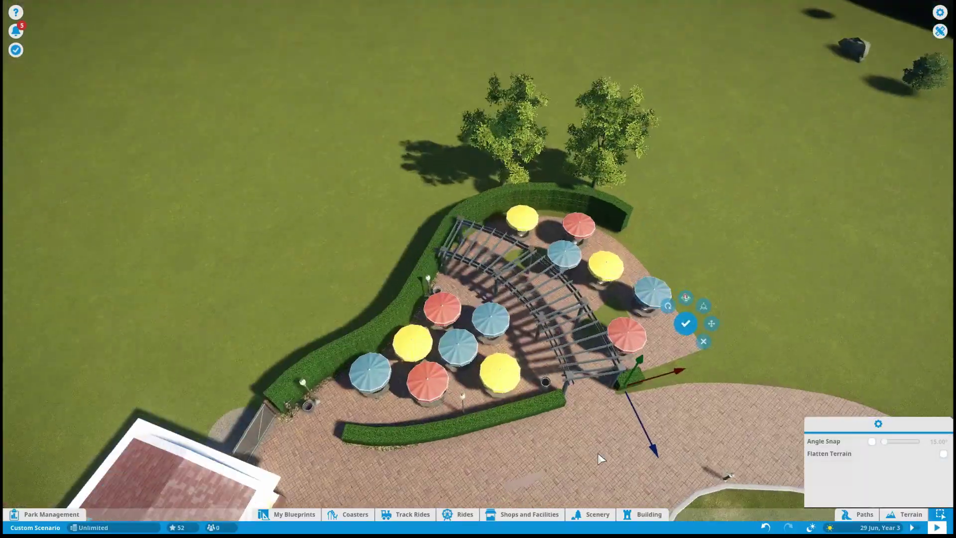
{"action": "scroll", "coordinate": [601, 458], "scroll_direction": "up", "scroll_amount": 5}
{"action": "left_click", "coordinate": [546, 279]}
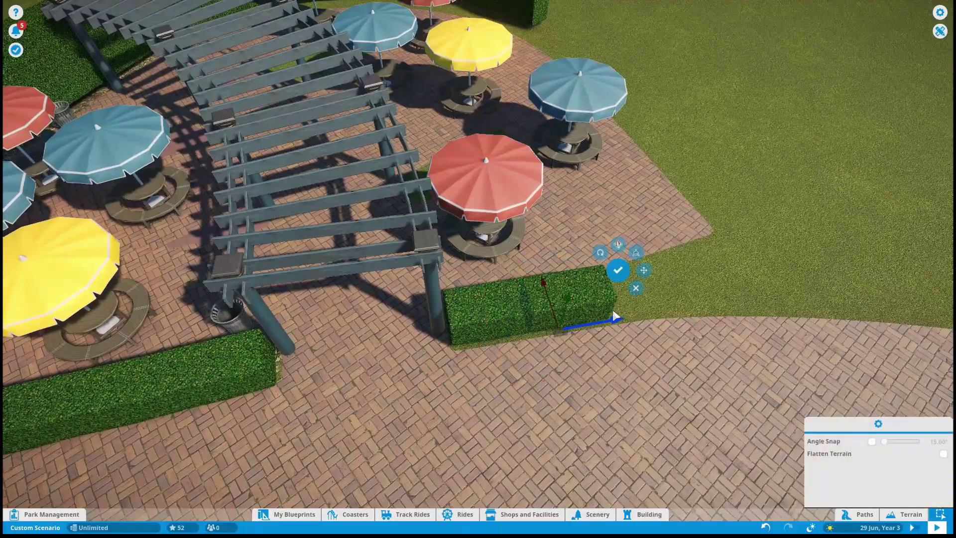
Lengthen the short front-corner hedge to the right
{"action": "left_click_drag", "start_coordinate": [619, 293], "coordinate": [642, 359]}
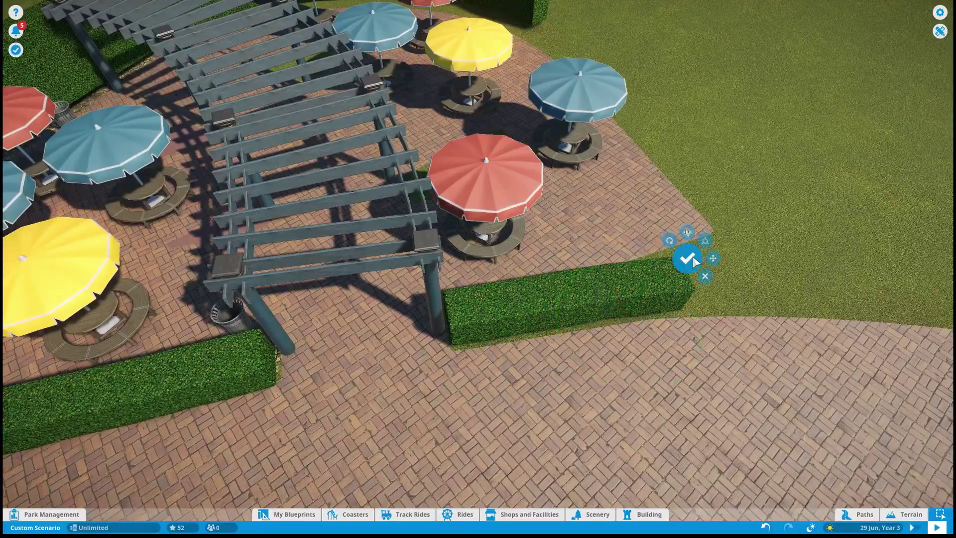
{"action": "scroll", "coordinate": [748, 318], "scroll_direction": "down", "scroll_amount": 10}
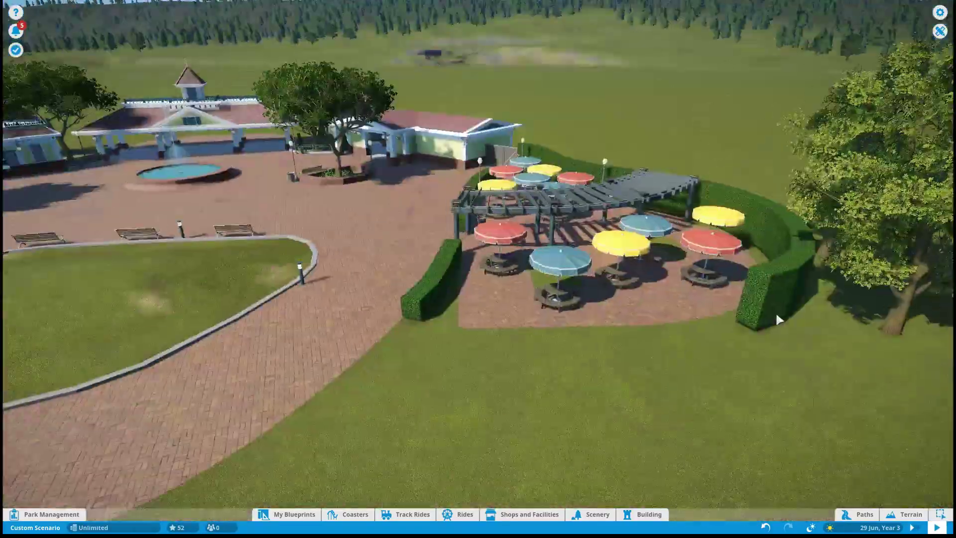
{"action": "scroll", "coordinate": [688, 332], "scroll_direction": "up", "scroll_amount": 6}
{"action": "scroll", "coordinate": [686, 326], "scroll_direction": "down", "scroll_amount": 10}
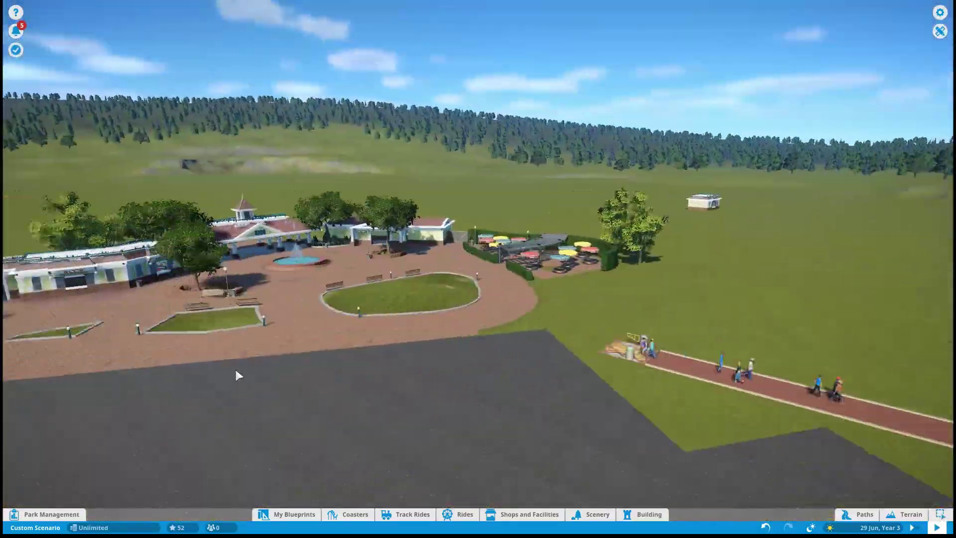
Edit the low beam's building beside the bins and pick the Thick Wooden Beam 2m piece
{"action": "scroll", "coordinate": [234, 366], "scroll_direction": "up", "scroll_amount": 5}
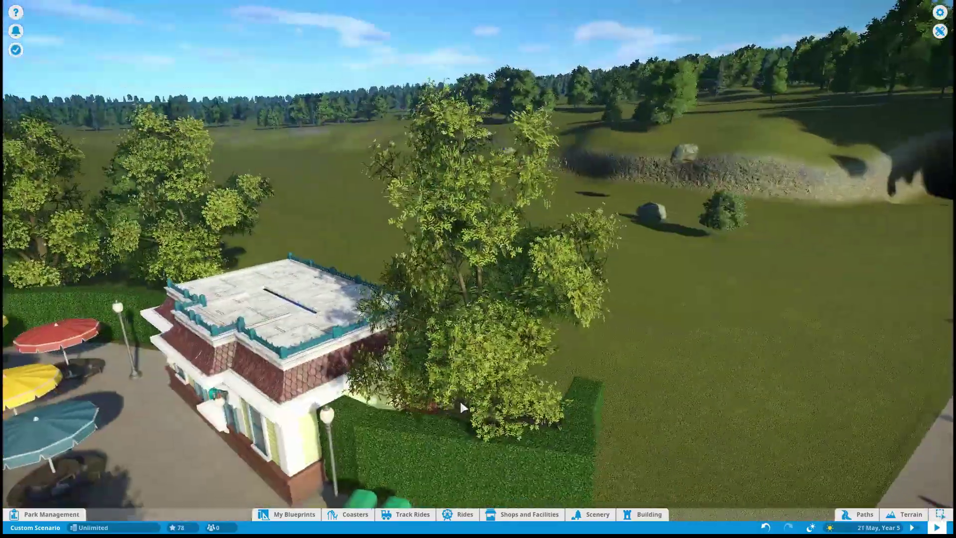
{"action": "scroll", "coordinate": [473, 413], "scroll_direction": "down", "scroll_amount": 5}
{"action": "scroll", "coordinate": [448, 378], "scroll_direction": "up", "scroll_amount": 5}
{"action": "left_click", "coordinate": [411, 338]}
{"action": "left_click", "coordinate": [411, 335]}
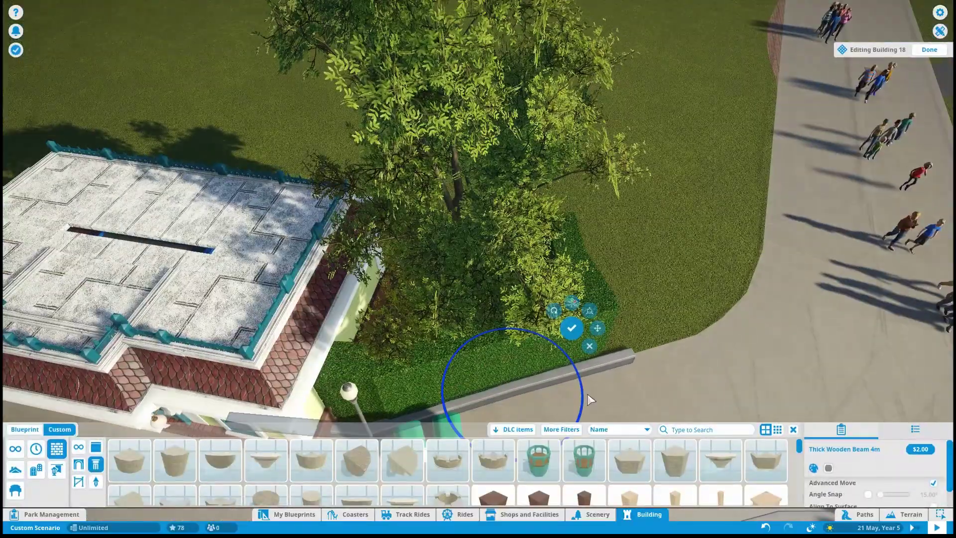
{"action": "scroll", "coordinate": [629, 458], "scroll_direction": "down", "scroll_amount": 3}
{"action": "left_click", "coordinate": [675, 454]}
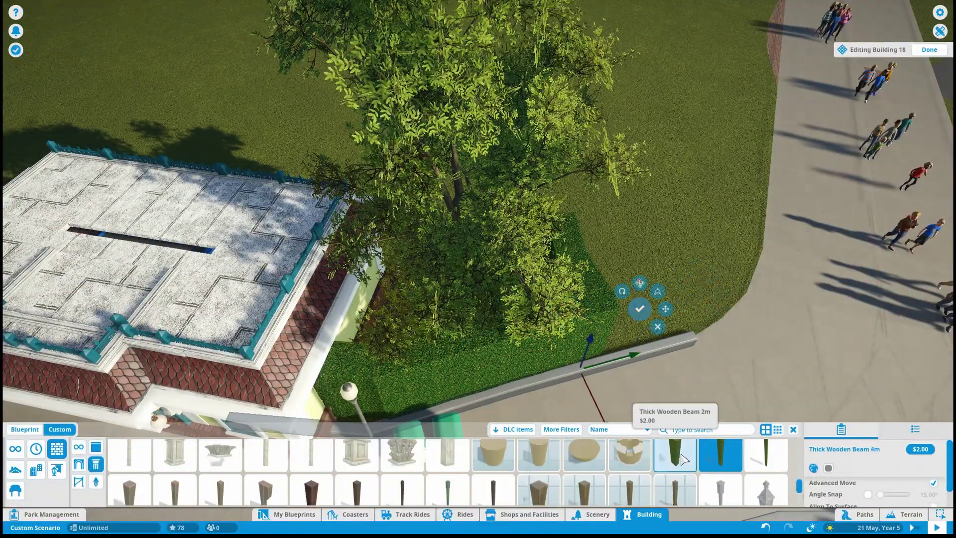
Paint leaf litter along the grass edge of the path
{"action": "scroll", "coordinate": [681, 407], "scroll_direction": "down", "scroll_amount": 3}
{"action": "scroll", "coordinate": [705, 351], "scroll_direction": "up", "scroll_amount": 2}
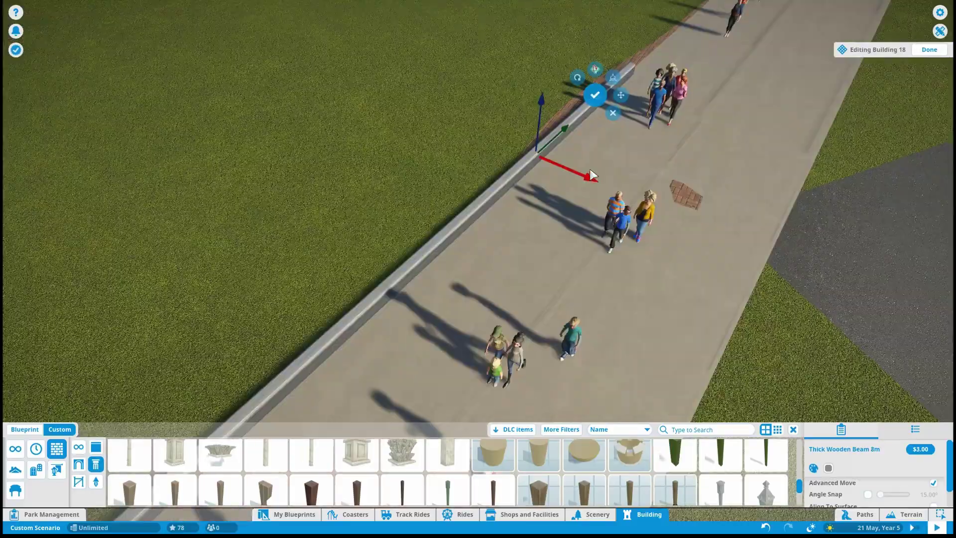
{"action": "scroll", "coordinate": [619, 348], "scroll_direction": "up", "scroll_amount": 3}
{"action": "scroll", "coordinate": [619, 348], "scroll_direction": "up", "scroll_amount": 2}
{"action": "scroll", "coordinate": [572, 311], "scroll_direction": "down", "scroll_amount": 3}
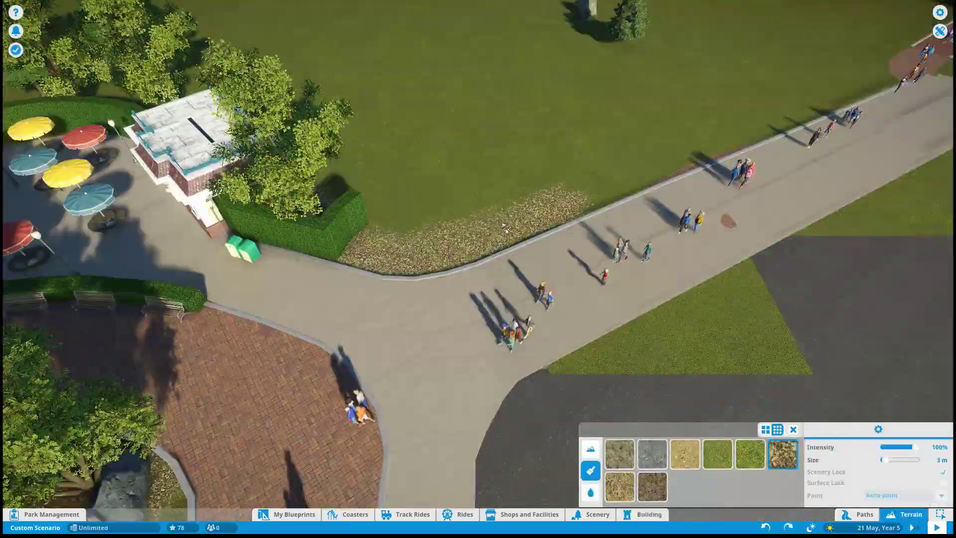
{"action": "mouse_move", "coordinate": [504, 227]}
{"action": "left_mouse_down"}
{"action": "mouse_move", "coordinate": [694, 203]}
{"action": "mouse_move", "coordinate": [746, 160]}
{"action": "left_mouse_up"}
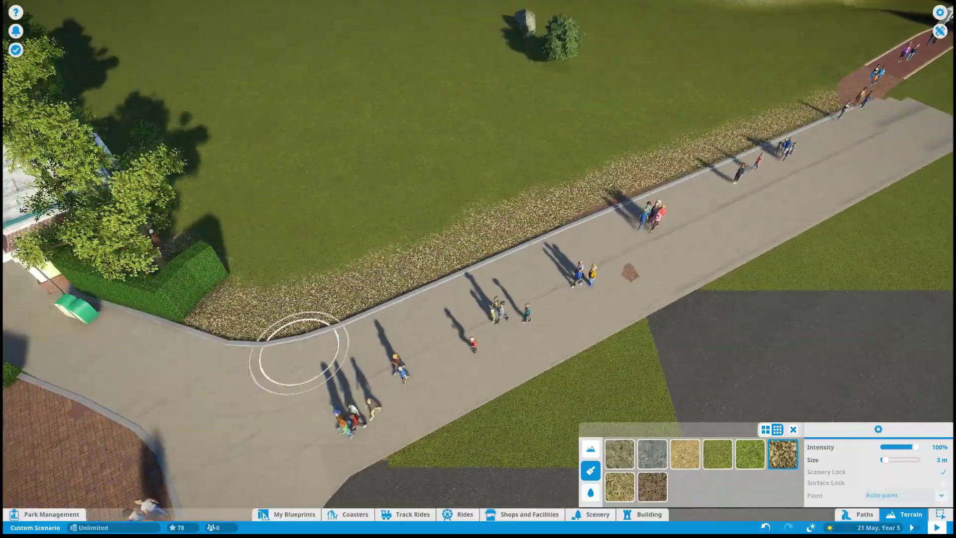
{"action": "scroll", "coordinate": [298, 353], "scroll_direction": "down", "scroll_amount": 3}
{"action": "scroll", "coordinate": [416, 373], "scroll_direction": "up", "scroll_amount": 5}
Lay a row of wooden planks beside the hedge to form a fence panel
{"action": "key", "text": "a"}
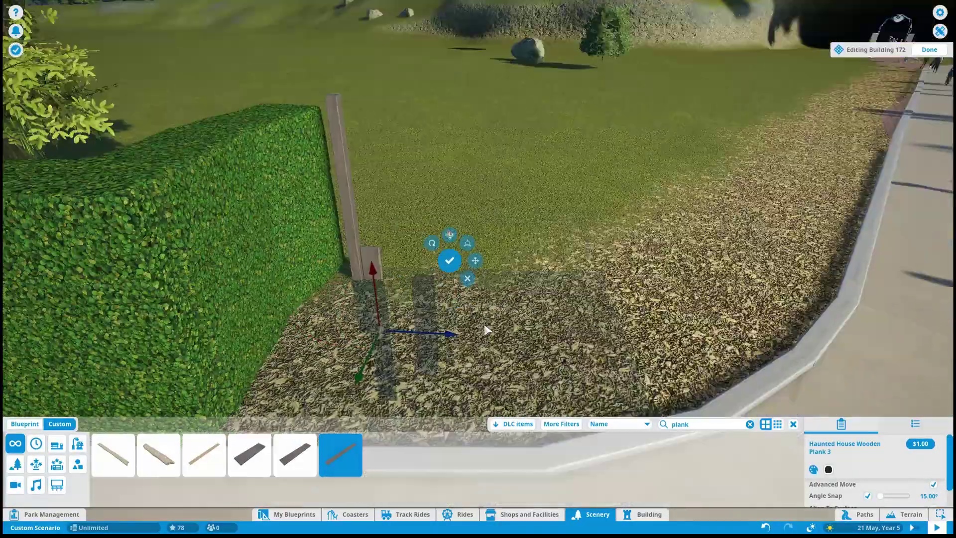
{"action": "scroll", "coordinate": [366, 280], "scroll_direction": "up", "scroll_amount": 5}
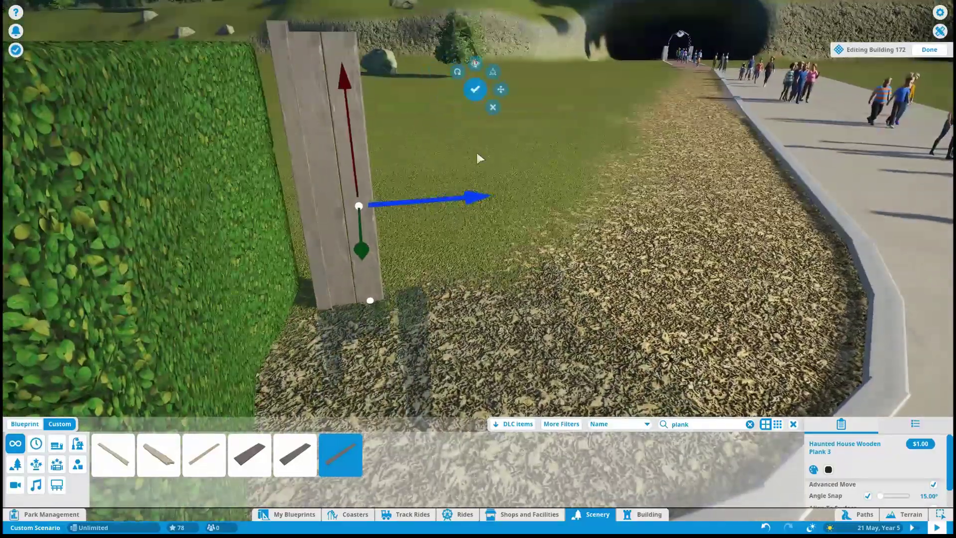
{"action": "left_click_drag", "start_coordinate": [473, 198], "coordinate": [551, 204]}
{"action": "scroll", "coordinate": [553, 202], "scroll_direction": "down", "scroll_amount": 5}
{"action": "right_click", "coordinate": [657, 385]}
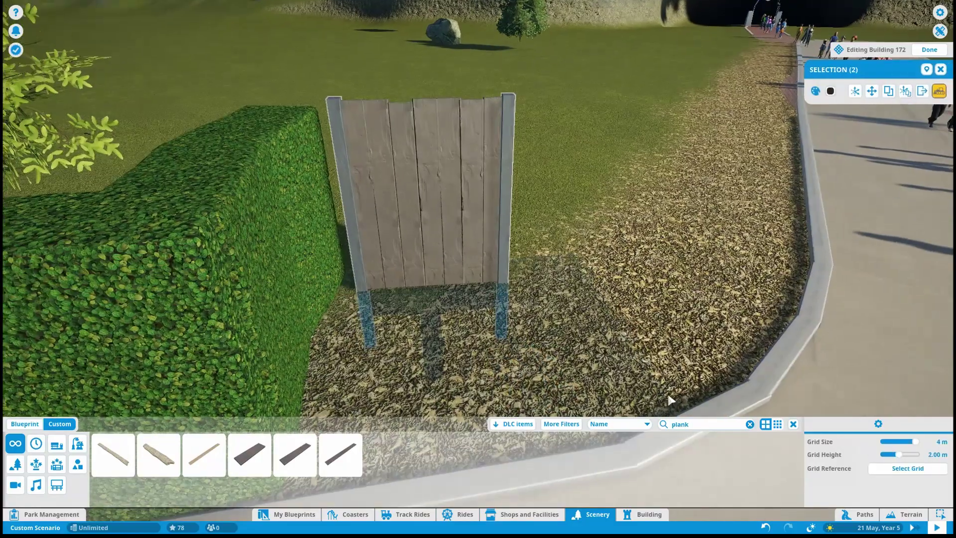
Add a Haunted House Pillar 2m along the fence bottom and move the fence panel into position
{"action": "left_click", "coordinate": [642, 514]}
{"action": "left_click", "coordinate": [174, 483]}
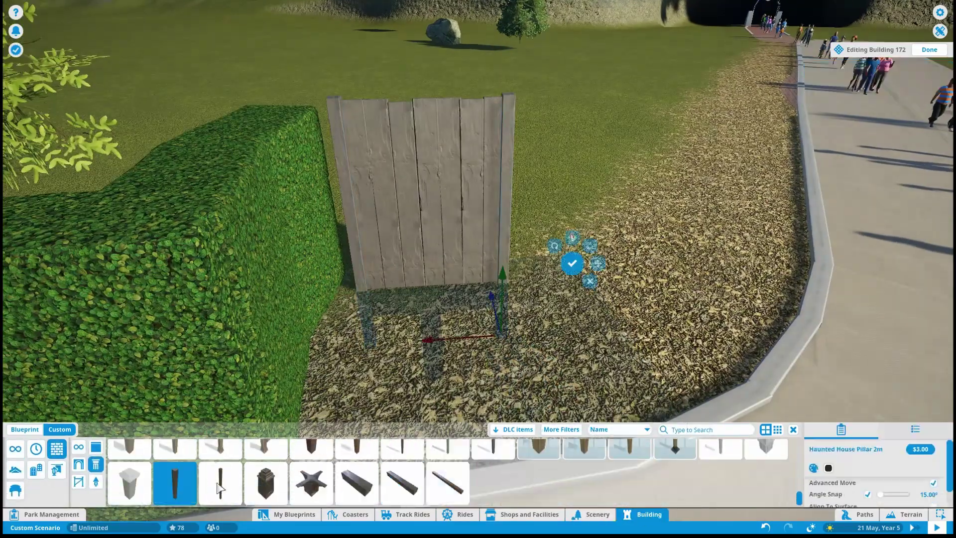
{"action": "scroll", "coordinate": [444, 197], "scroll_direction": "up", "scroll_amount": 3}
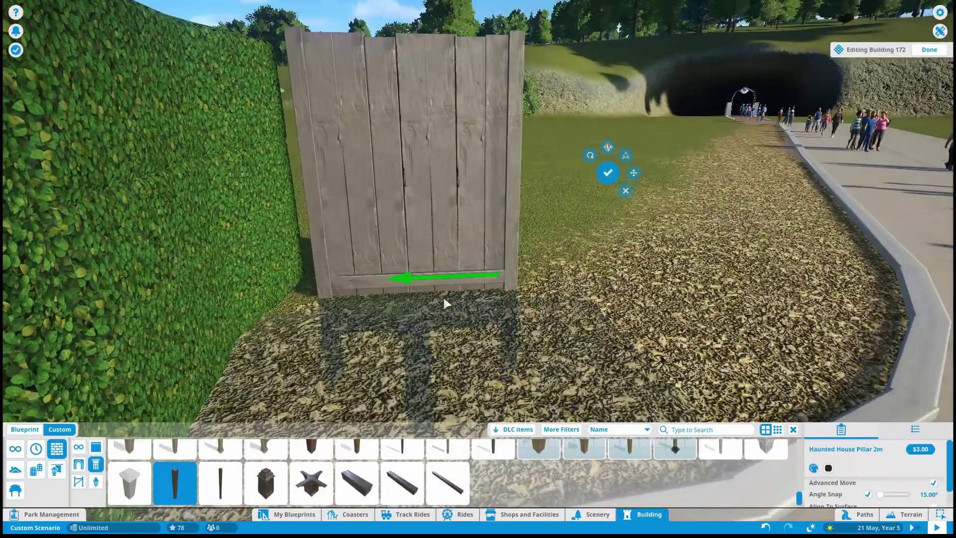
{"action": "scroll", "coordinate": [490, 147], "scroll_direction": "down", "scroll_amount": 3}
{"action": "left_click", "coordinate": [431, 202]}
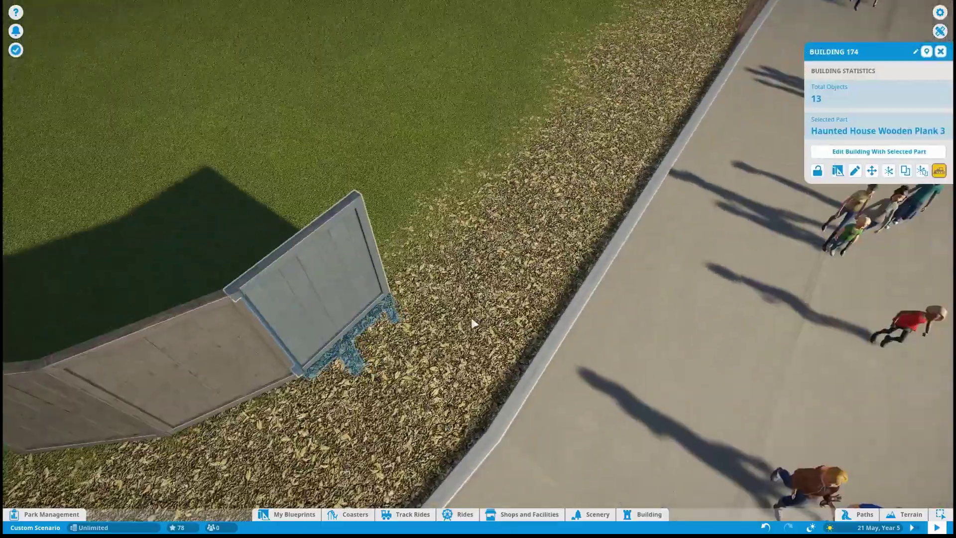
{"action": "key", "text": "m"}
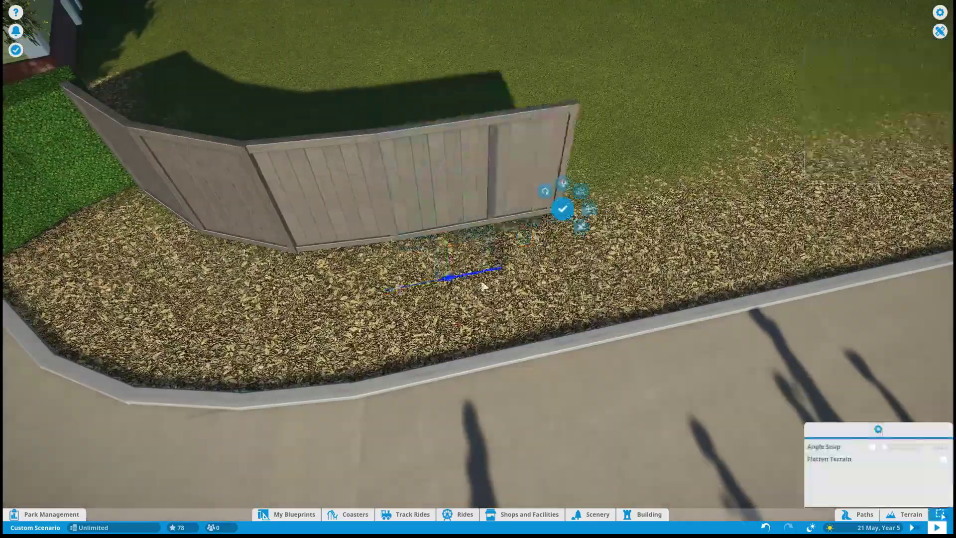
{"action": "left_click", "coordinate": [566, 207]}
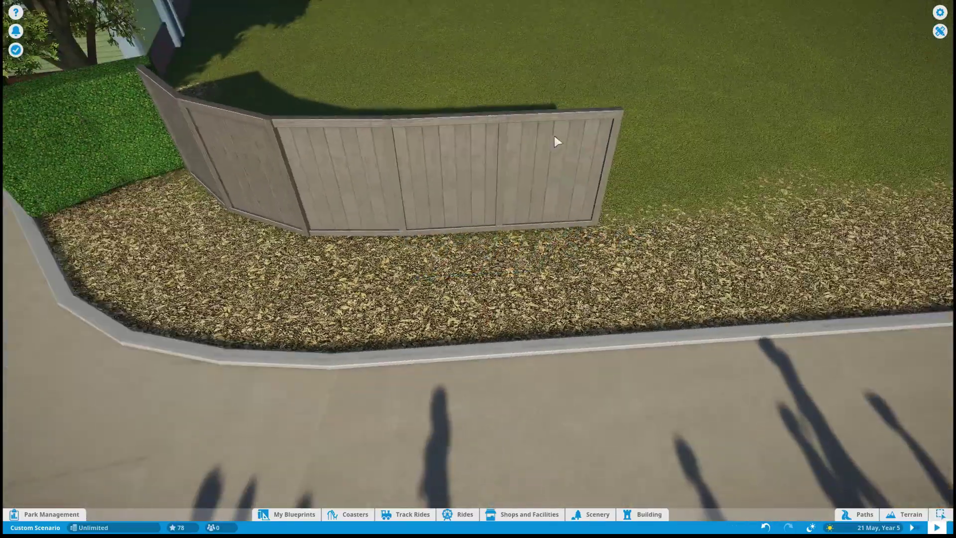
Plant Tuscan cypress trees beside the wooden fence and slide a copied fence section along the path
{"action": "key", "text": "m"}
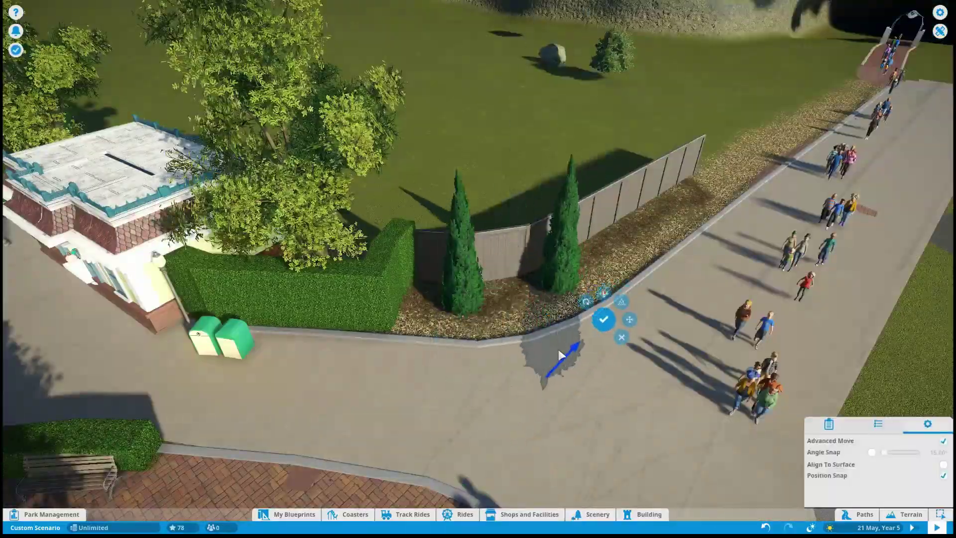
{"action": "left_click_drag", "start_coordinate": [560, 354], "coordinate": [569, 360]}
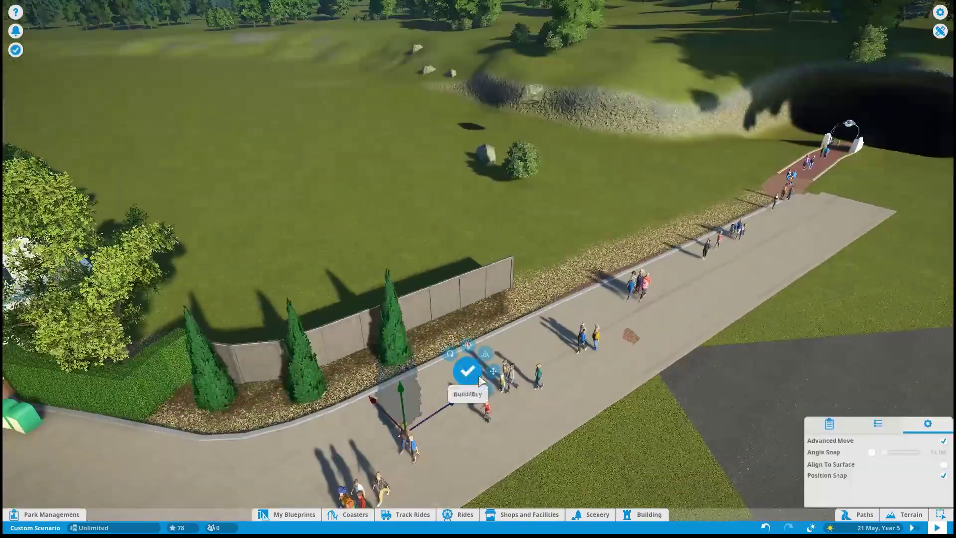
{"action": "left_click", "coordinate": [465, 367]}
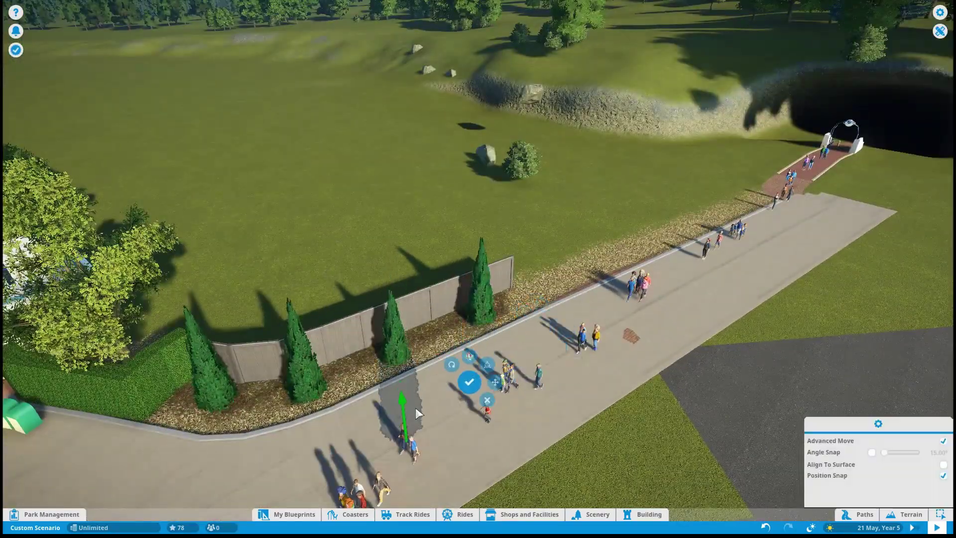
{"action": "key", "text": "Escape"}
{"action": "left_click", "coordinate": [488, 315]}
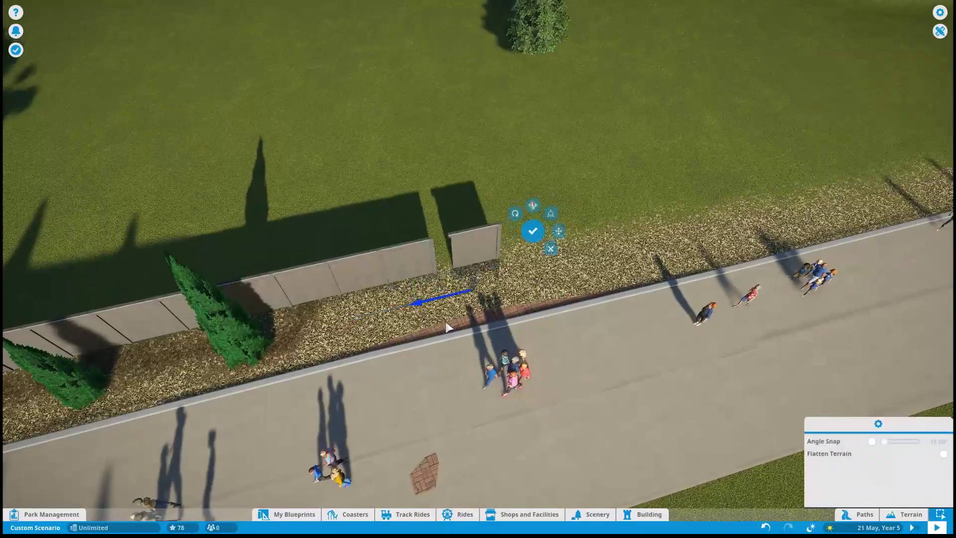
{"action": "left_click_drag", "start_coordinate": [438, 306], "coordinate": [462, 305]}
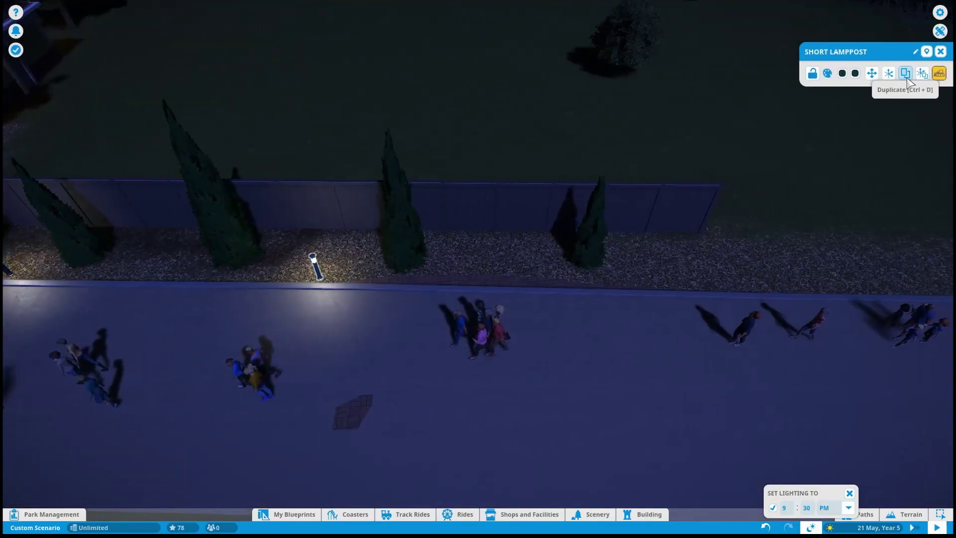
Duplicate the short lamppost and set a Hotdog Squad kiosk into the Guest Services window
{"action": "left_click", "coordinate": [905, 74]}
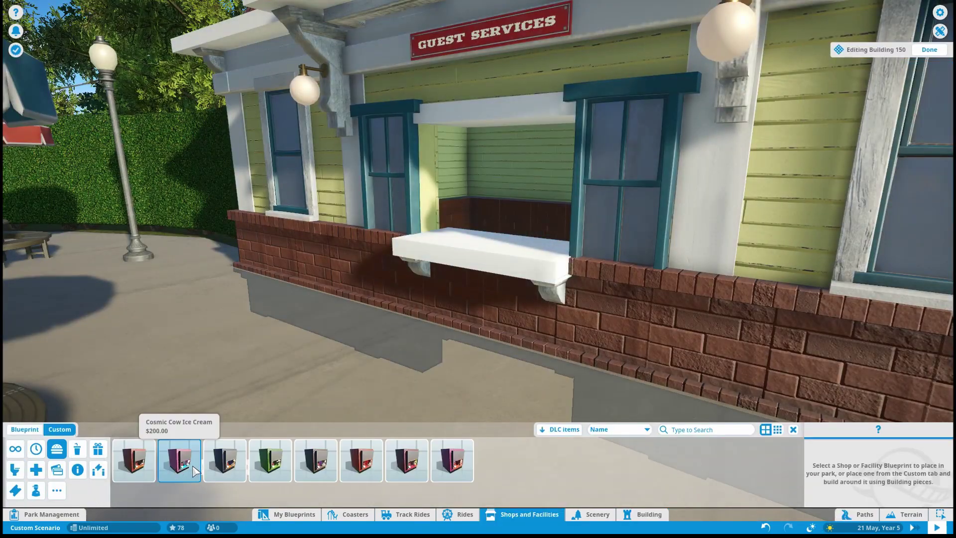
{"action": "left_click", "coordinate": [224, 460]}
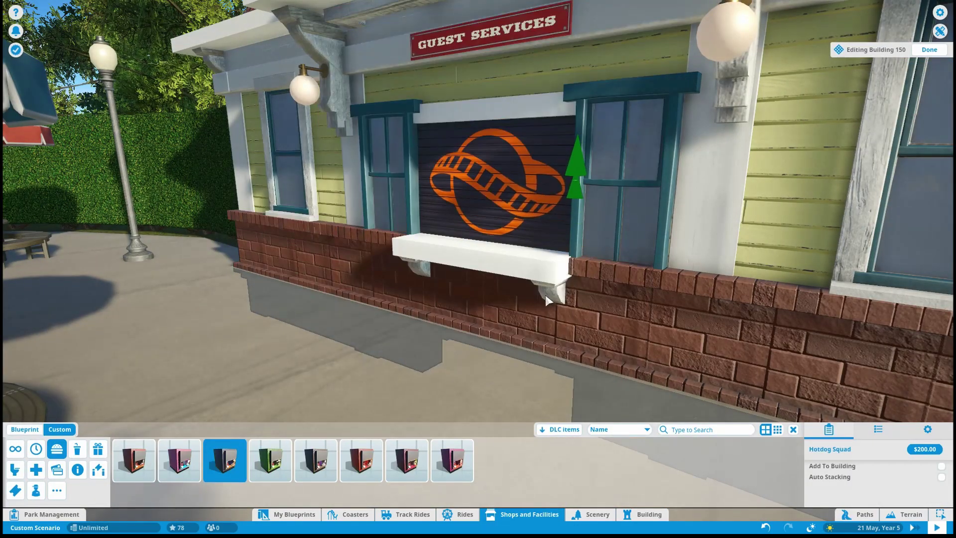
{"action": "left_click", "coordinate": [546, 299]}
Place green bins against the ticket building wall, side by side
{"action": "scroll", "coordinate": [385, 253], "scroll_direction": "down", "scroll_amount": 3}
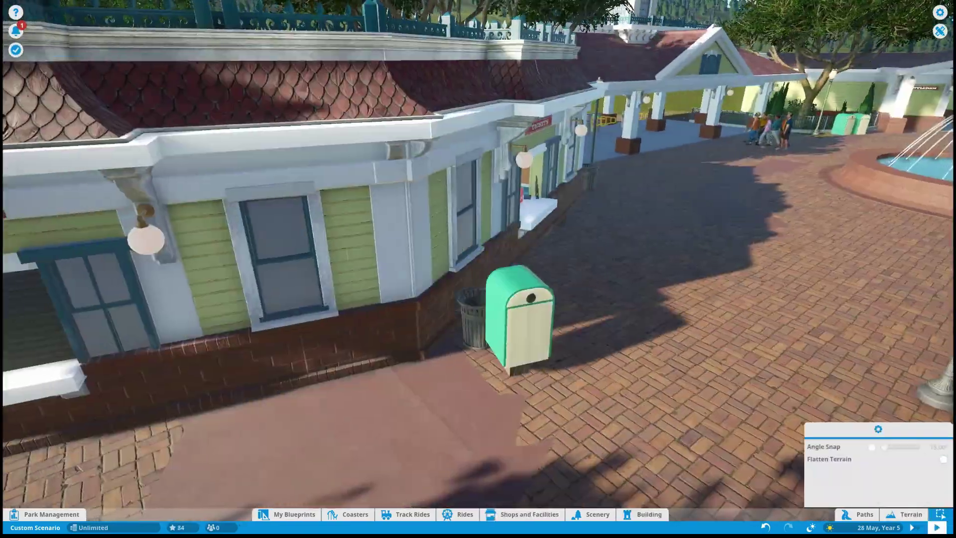
{"action": "scroll", "coordinate": [407, 434], "scroll_direction": "up", "scroll_amount": 3}
{"action": "left_click", "coordinate": [428, 401]}
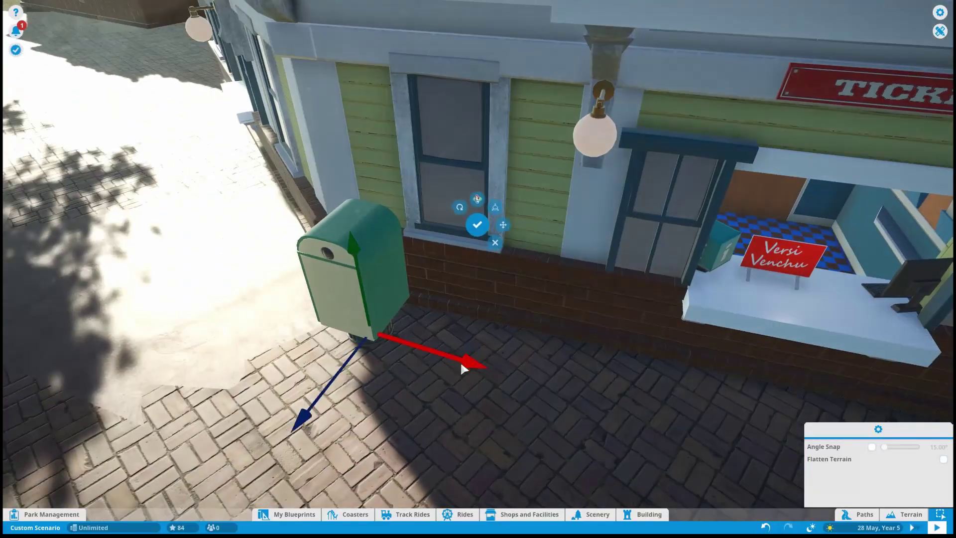
{"action": "key", "text": "q"}
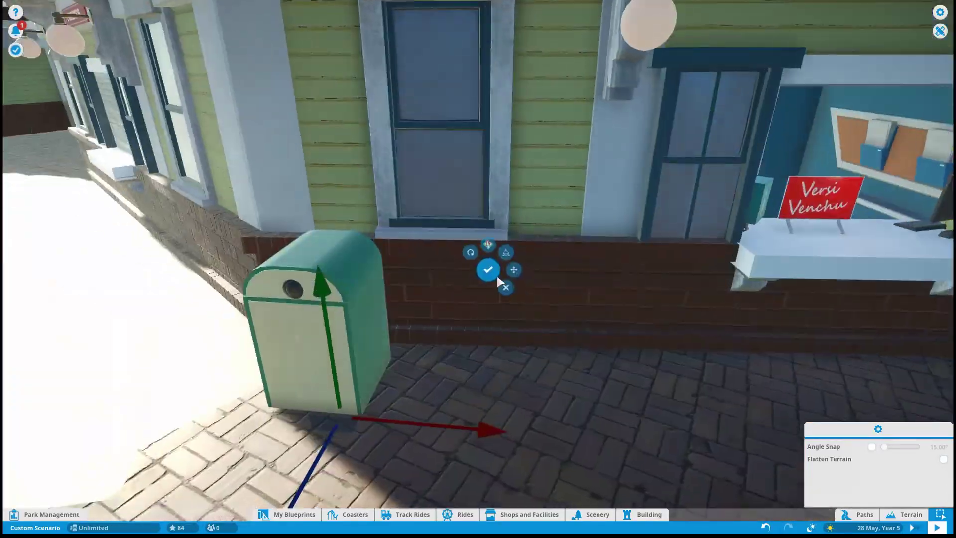
{"action": "left_click", "coordinate": [489, 272]}
{"action": "scroll", "coordinate": [677, 197], "scroll_direction": "down", "scroll_amount": 5}
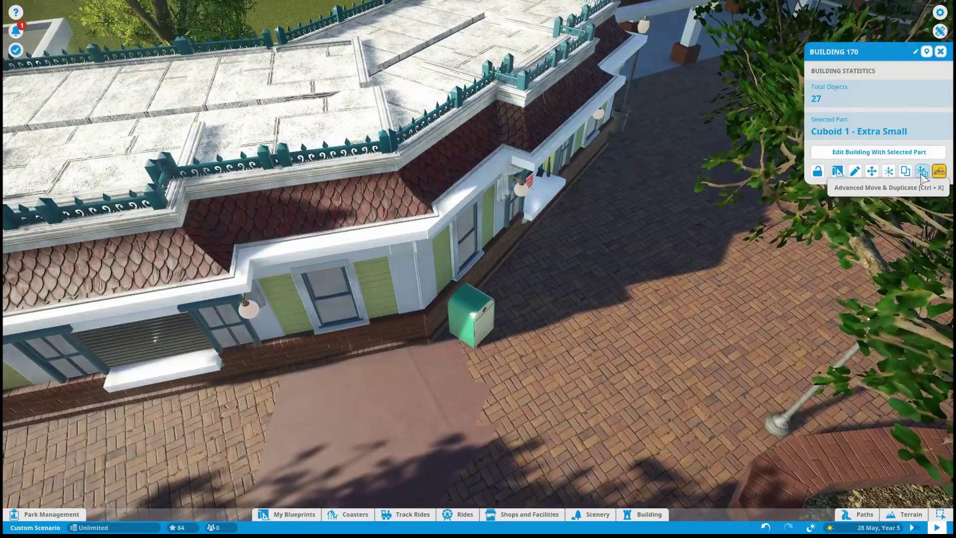
{"action": "key", "text": "m"}
{"action": "left_click_drag", "start_coordinate": [620, 269], "coordinate": [647, 297]}
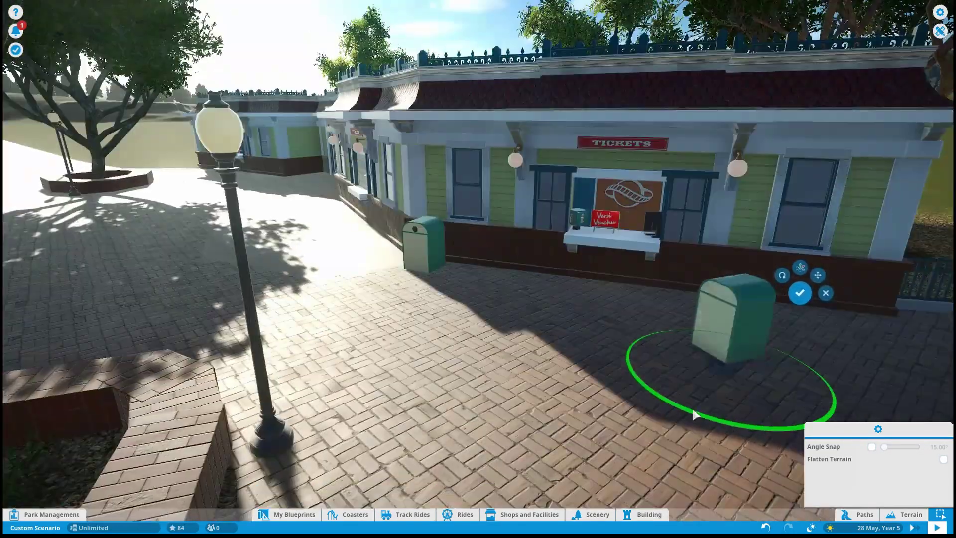
{"action": "left_click_drag", "start_coordinate": [732, 329], "coordinate": [423, 288]}
Reposition the park speaker next to the rock in the flower bed
{"action": "scroll", "coordinate": [440, 369], "scroll_direction": "up", "scroll_amount": 3}
{"action": "scroll", "coordinate": [439, 369], "scroll_direction": "up", "scroll_amount": 3}
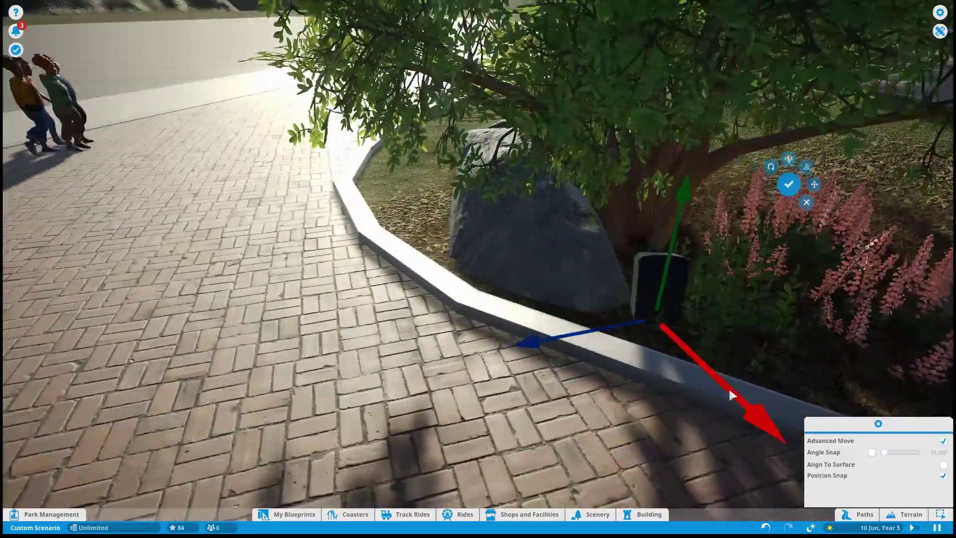
{"action": "scroll", "coordinate": [715, 389], "scroll_direction": "up", "scroll_amount": 3}
{"action": "scroll", "coordinate": [735, 335], "scroll_direction": "down", "scroll_amount": 3}
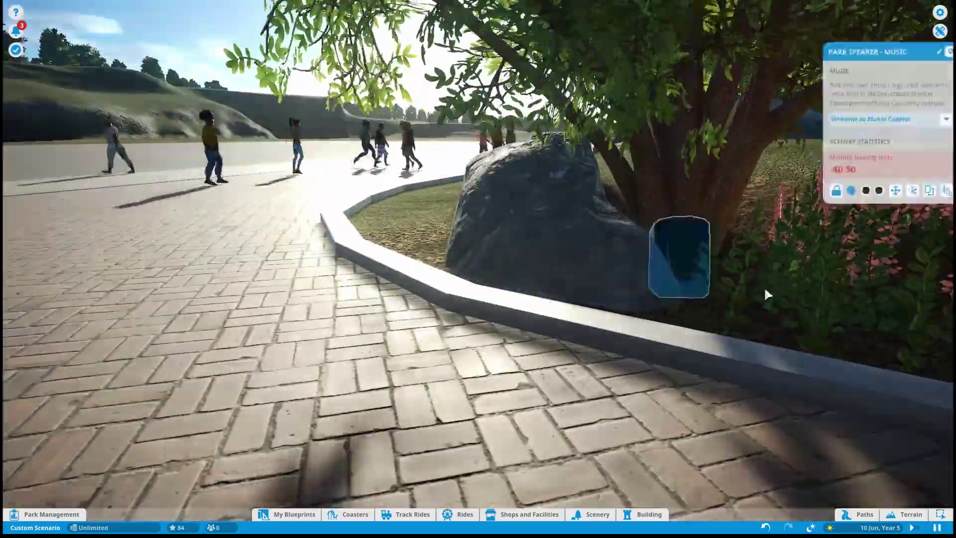
{"action": "left_click_drag", "start_coordinate": [735, 335], "coordinate": [471, 297]}
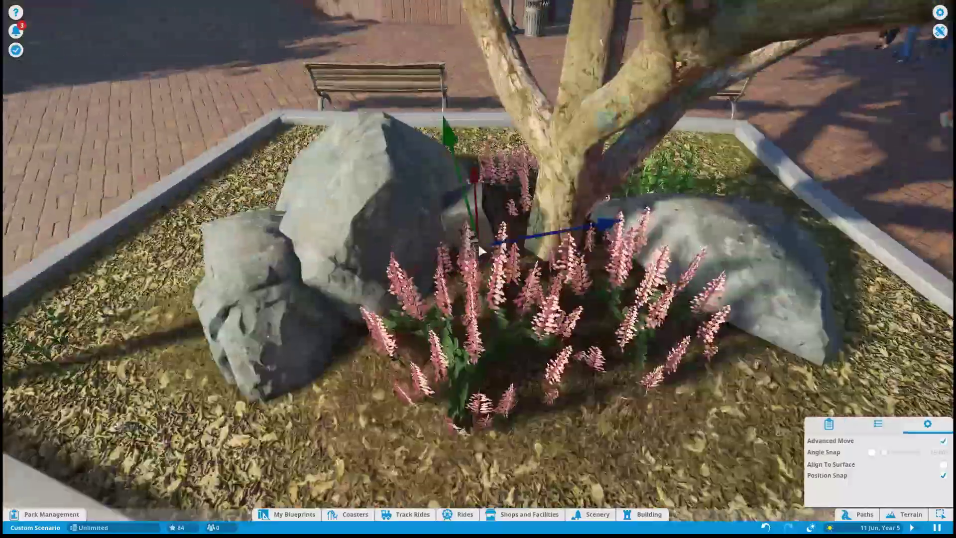